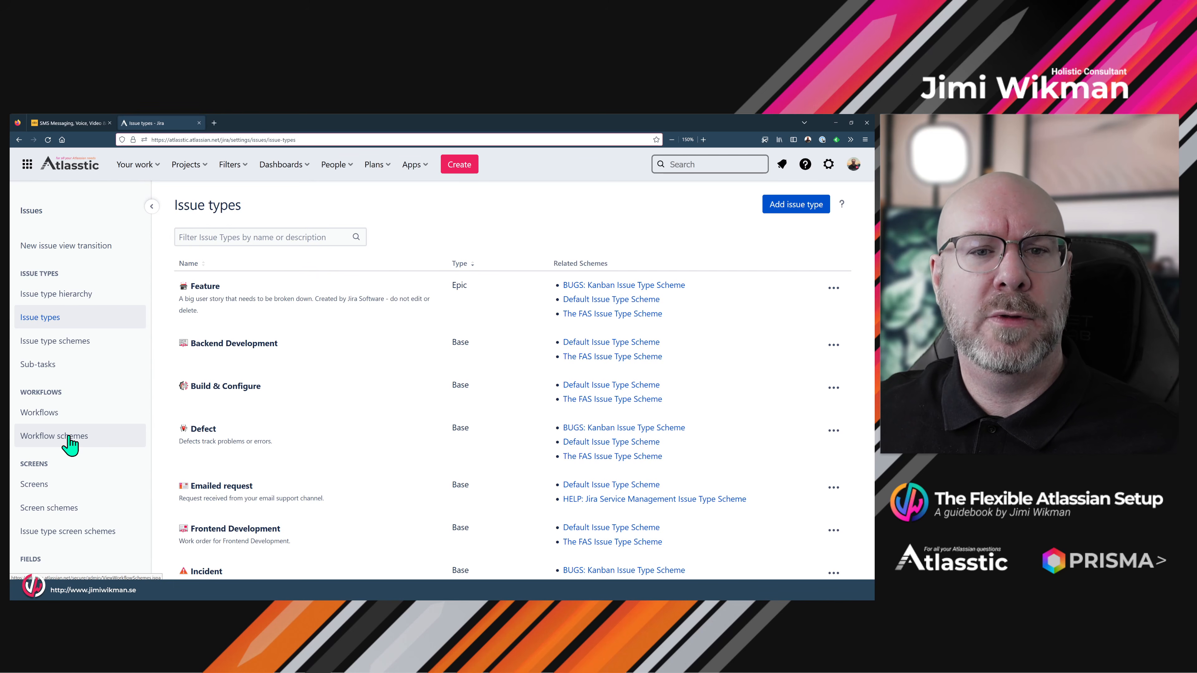
- Create a new workflow named 'The FAS Development Workflow' with no description
{"action": "left_click", "coordinate": [66, 418]}
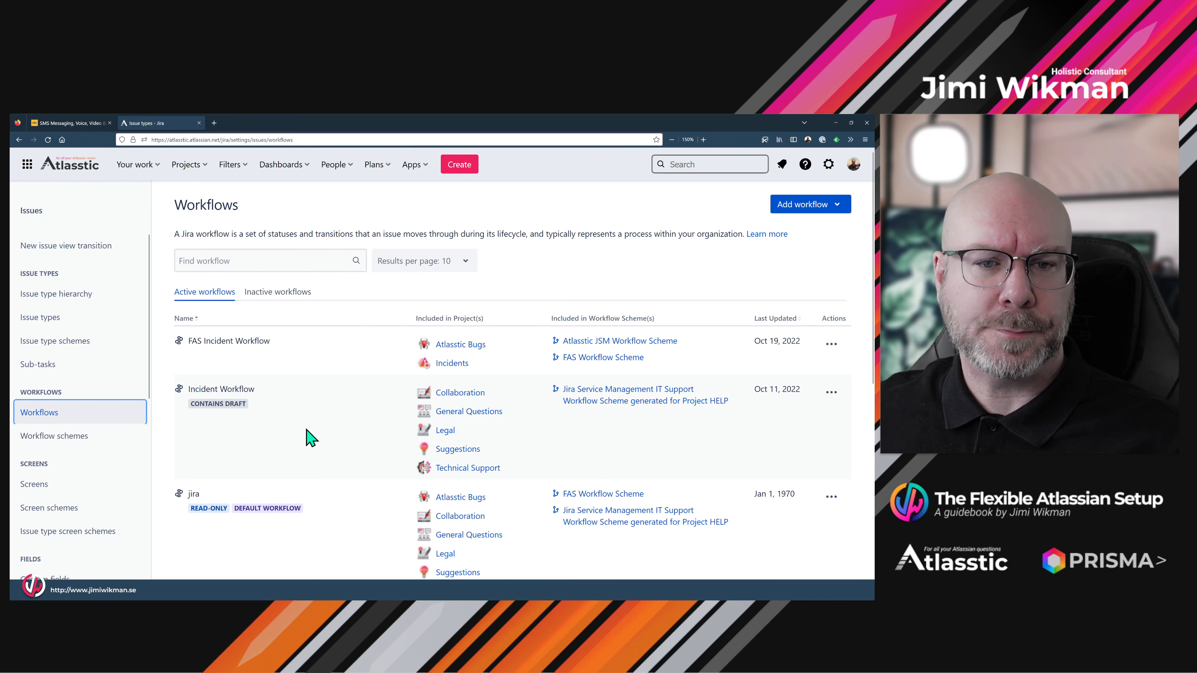
{"action": "scroll", "coordinate": [331, 409], "scroll_direction": "down", "scroll_amount": 5}
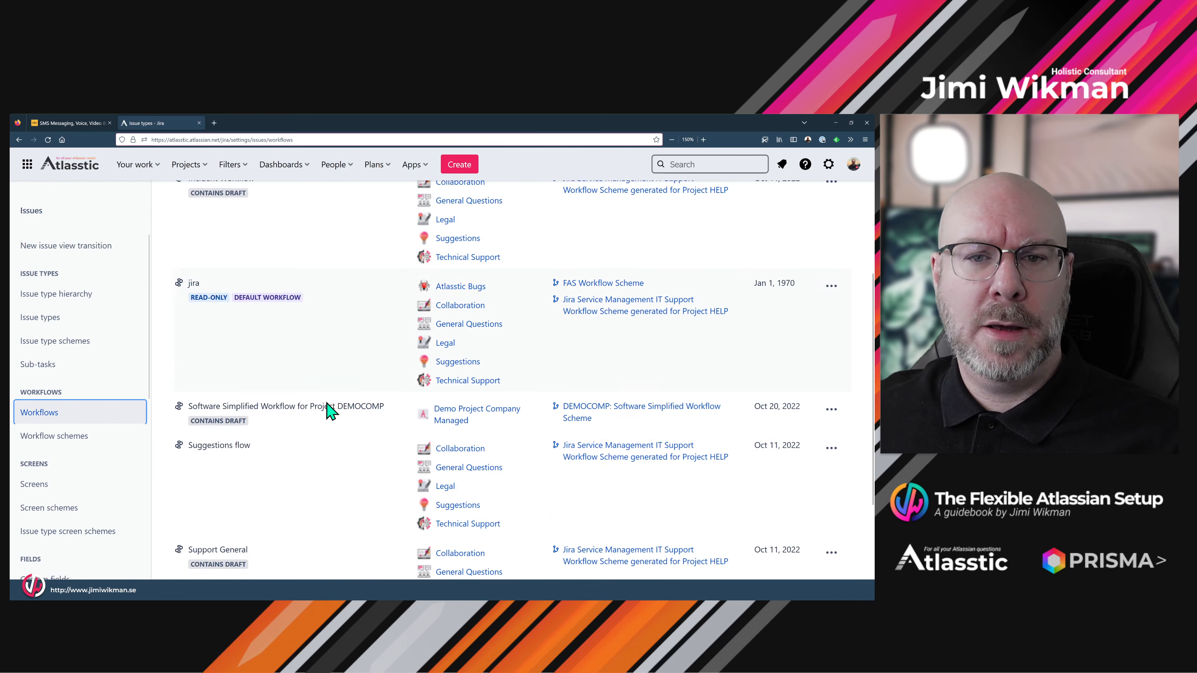
{"action": "scroll", "coordinate": [329, 424], "scroll_direction": "up", "scroll_amount": 5}
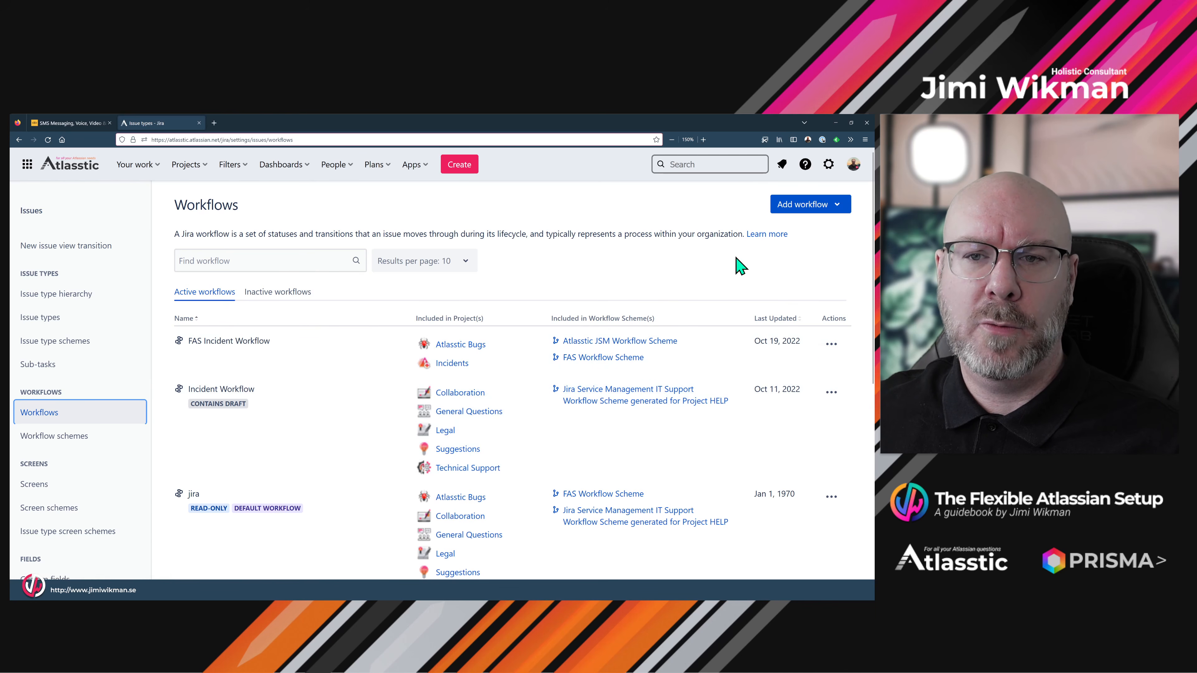
{"action": "left_click", "coordinate": [790, 208]}
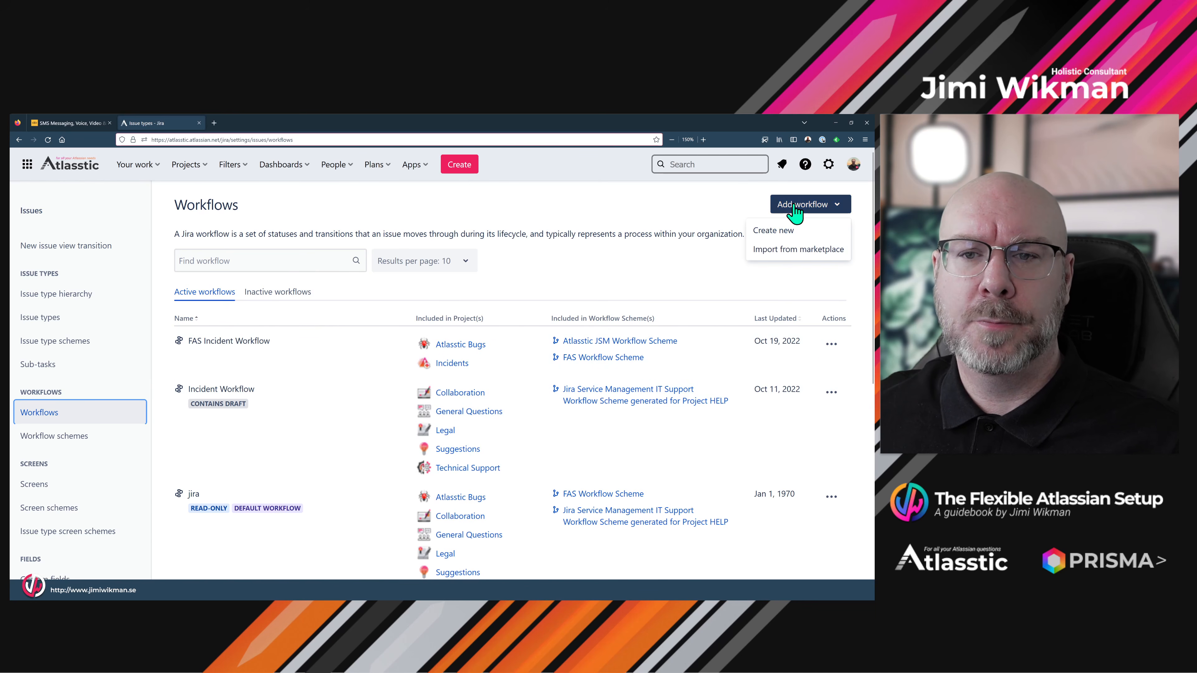
{"action": "left_click", "coordinate": [789, 230]}
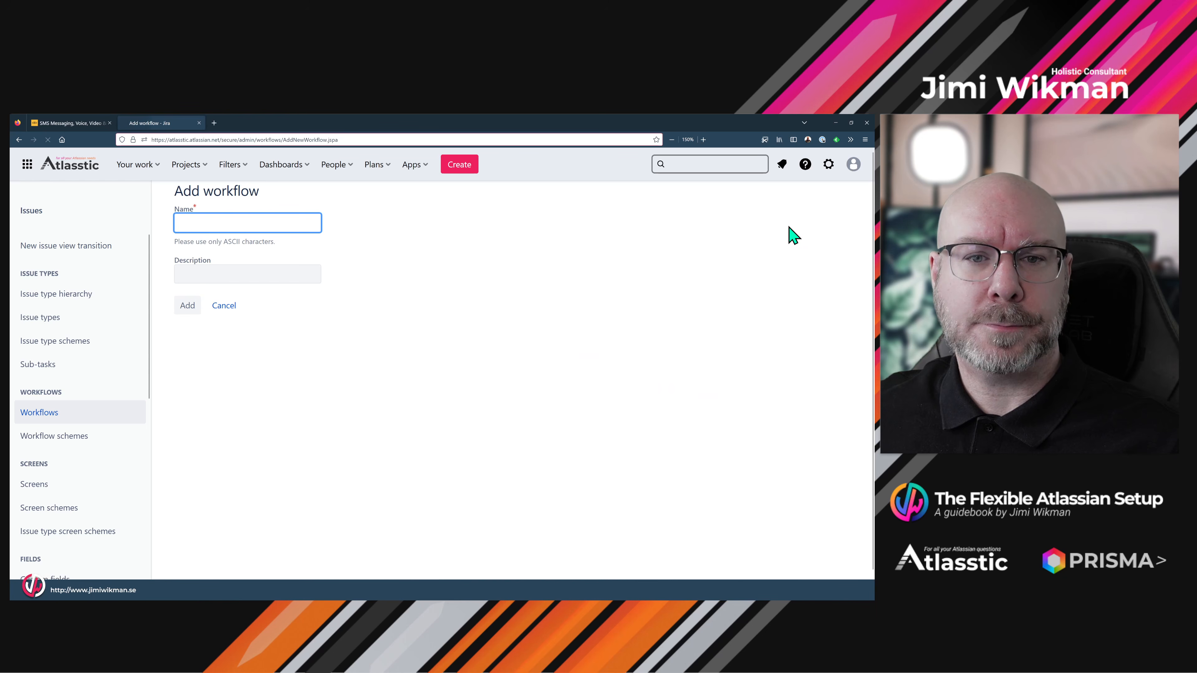
{"action": "left_click", "coordinate": [262, 220]}
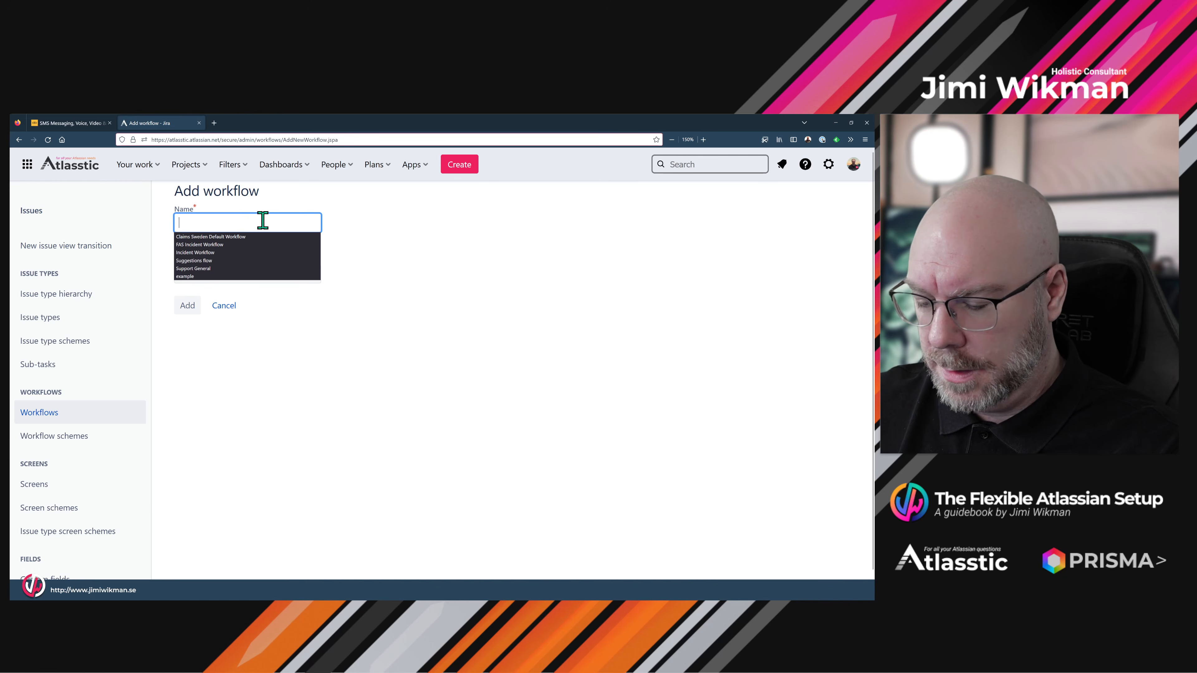
{"action": "type", "text": "The FAS"}
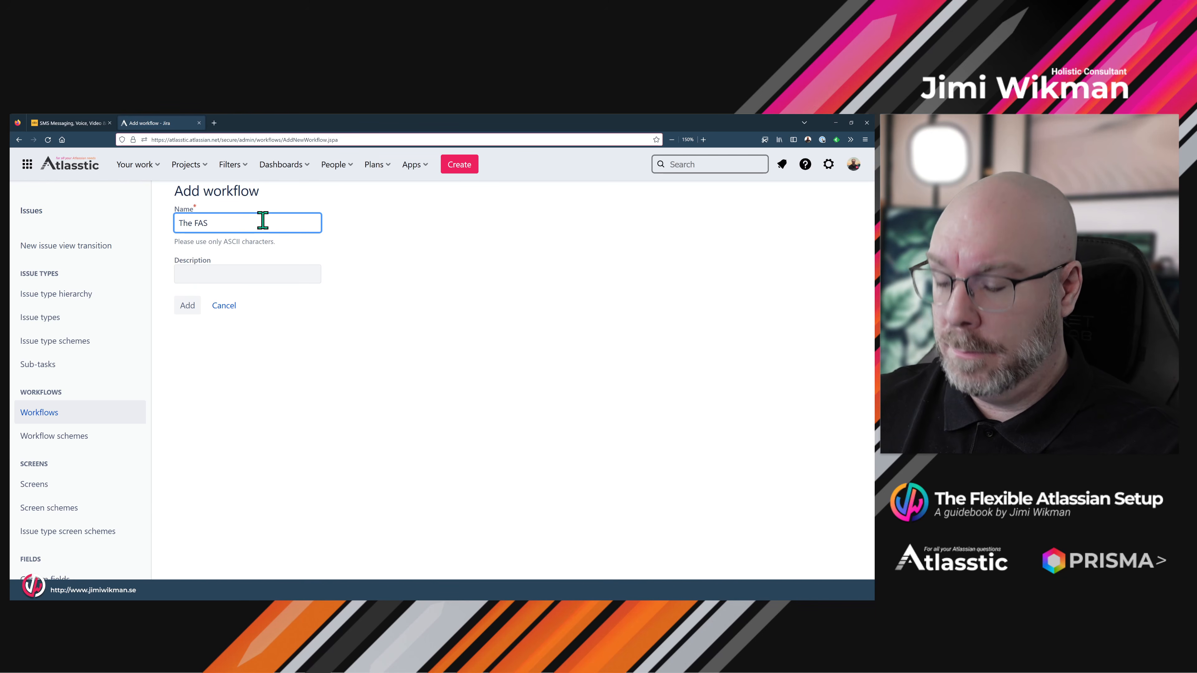
{"action": "type", "text": " Development"}
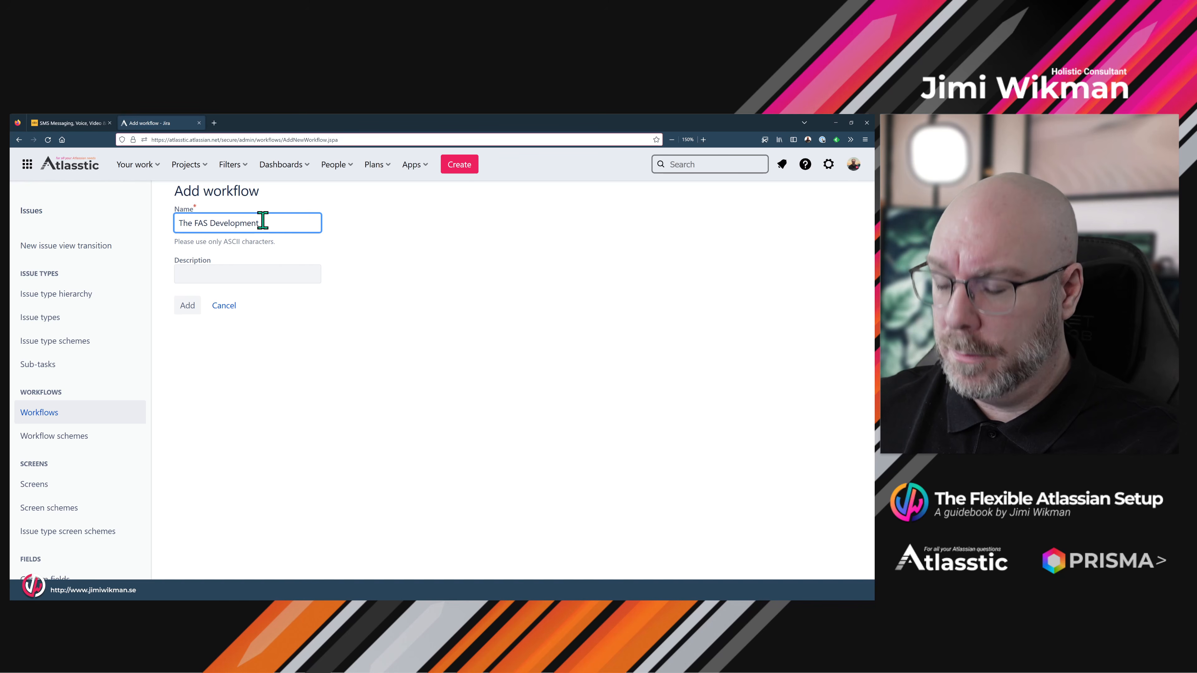
{"action": "type", "text": " Workflow"}
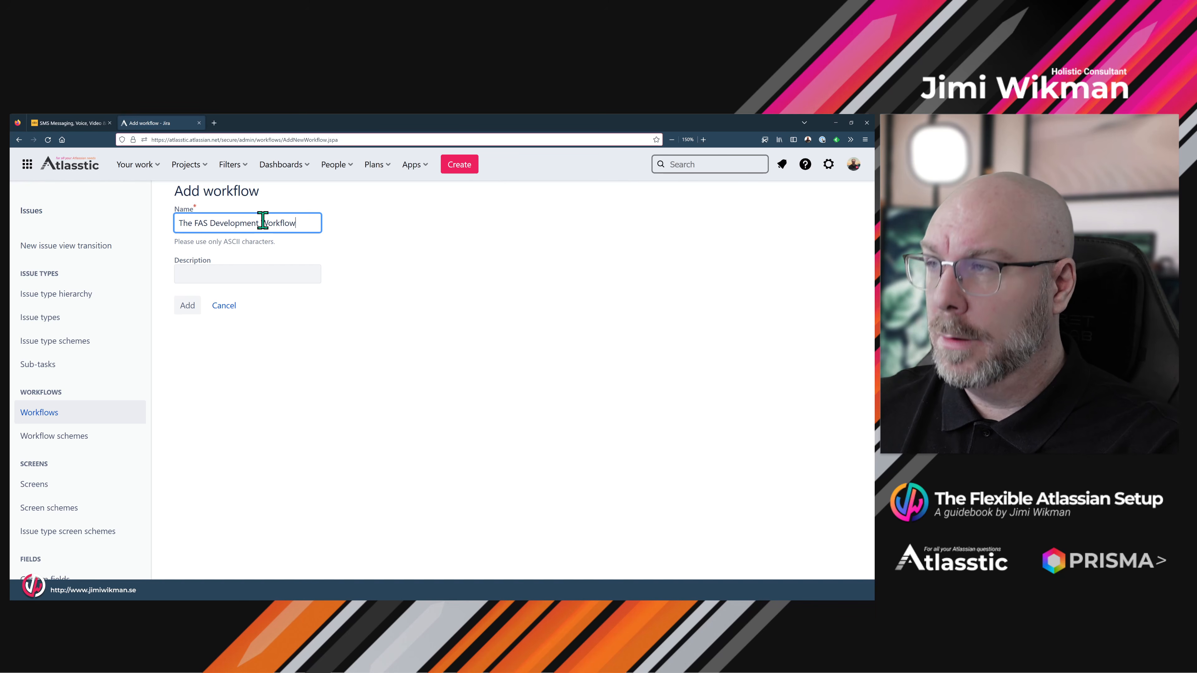
{"action": "left_click", "coordinate": [209, 276]}
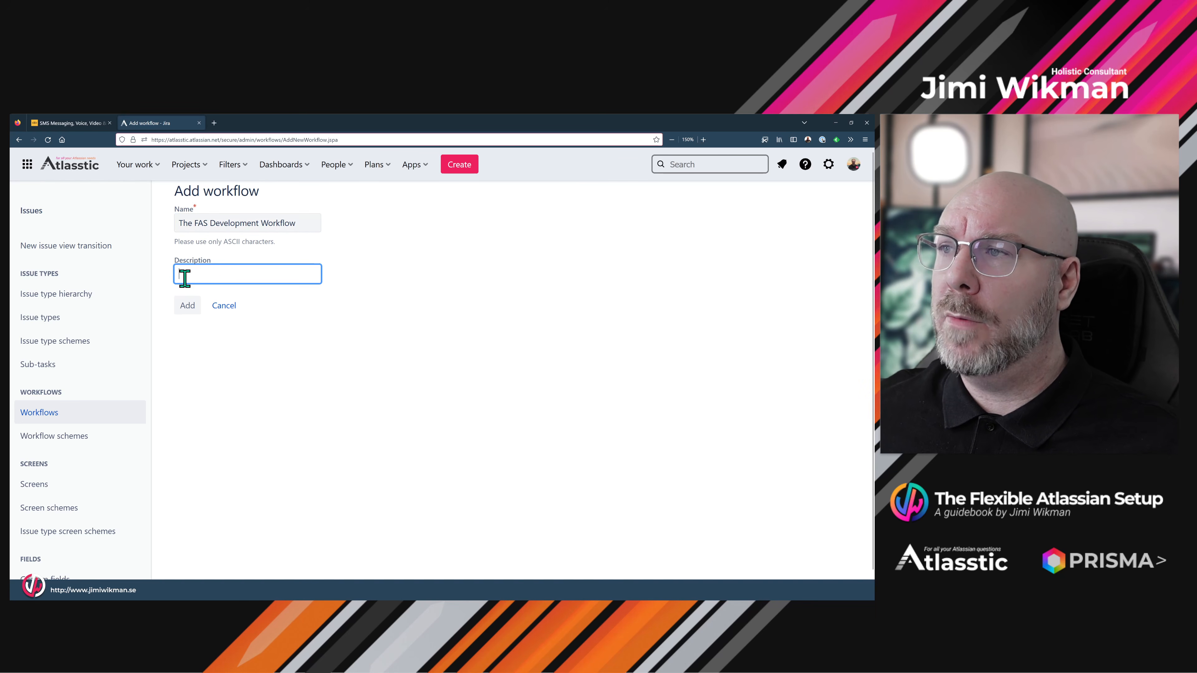
{"action": "left_click", "coordinate": [188, 306]}
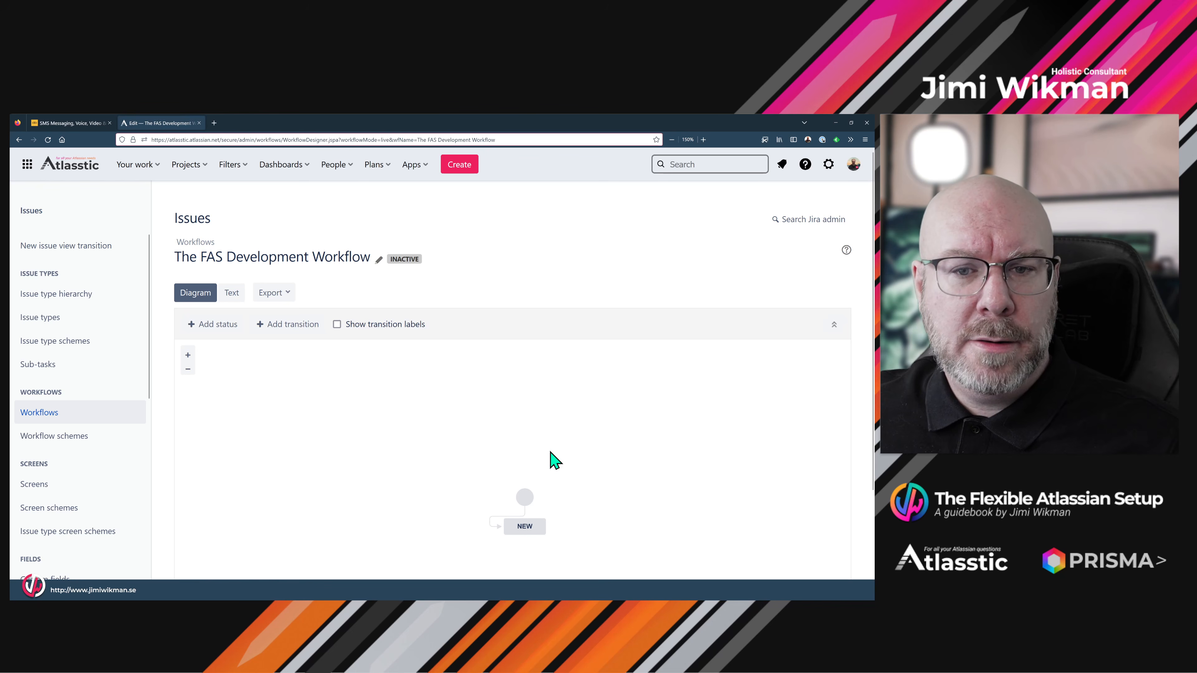
- Pan the diagram and move the NEW status up into a tidier position
{"action": "left_click_drag", "start_coordinate": [563, 489], "coordinate": [255, 426]}
{"action": "left_click_drag", "start_coordinate": [305, 462], "coordinate": [303, 448]}
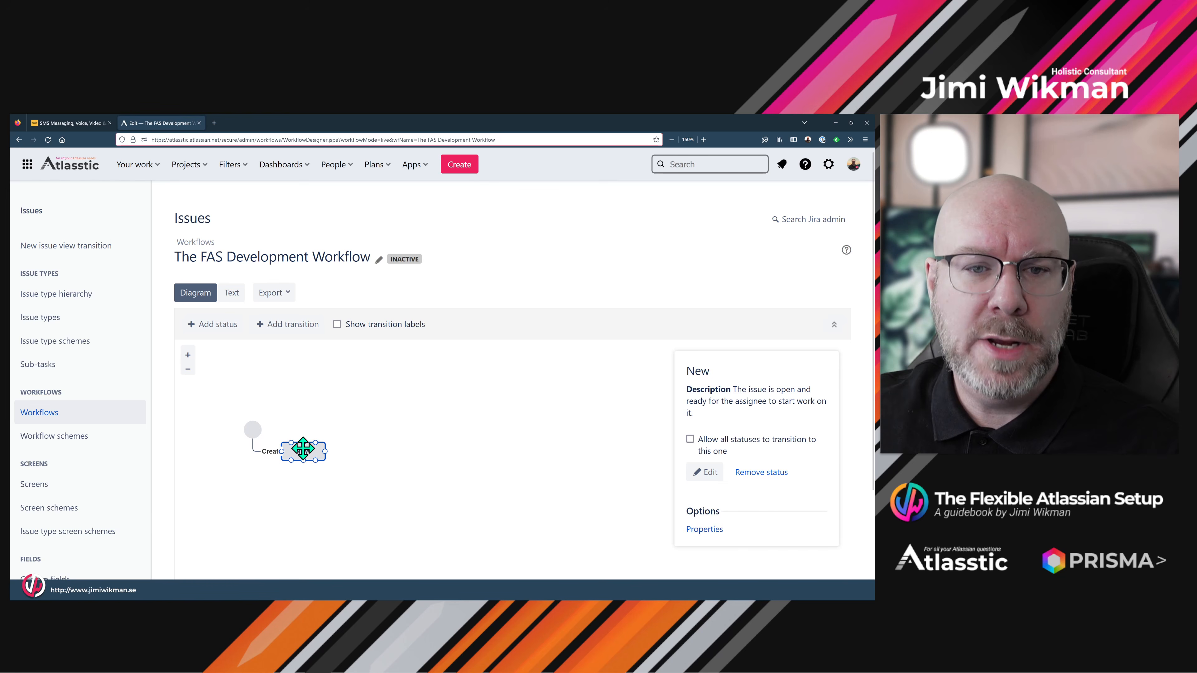
{"action": "left_click", "coordinate": [356, 452]}
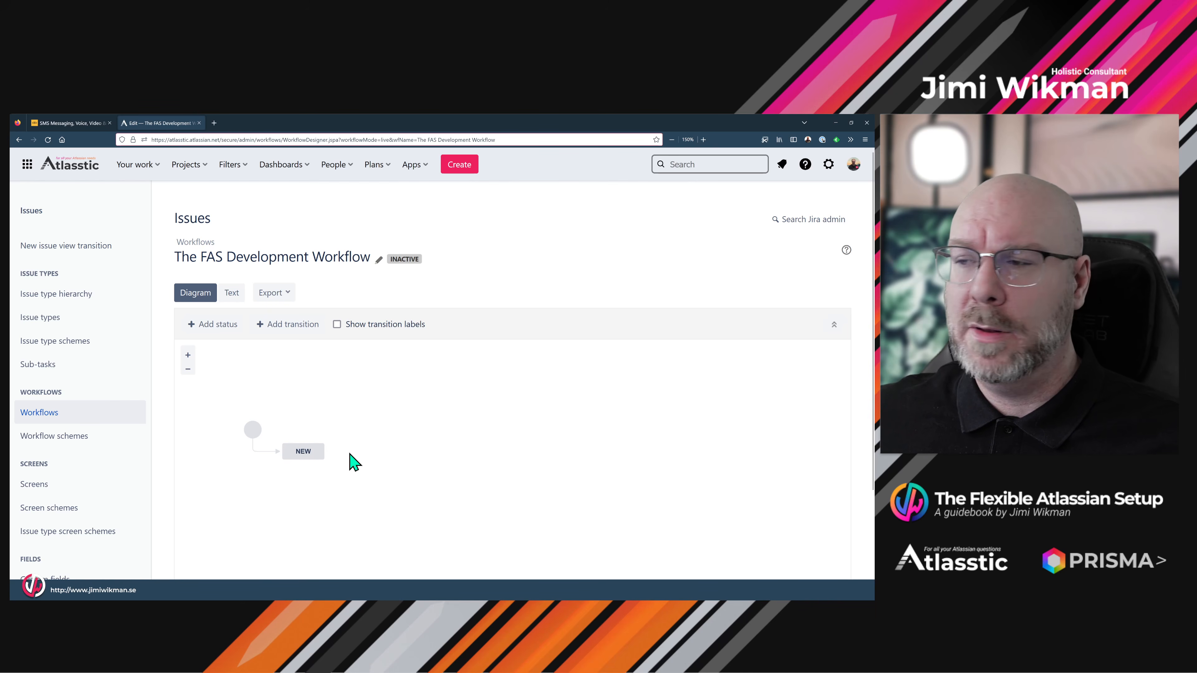
{"action": "left_click_drag", "start_coordinate": [391, 474], "coordinate": [355, 463]}
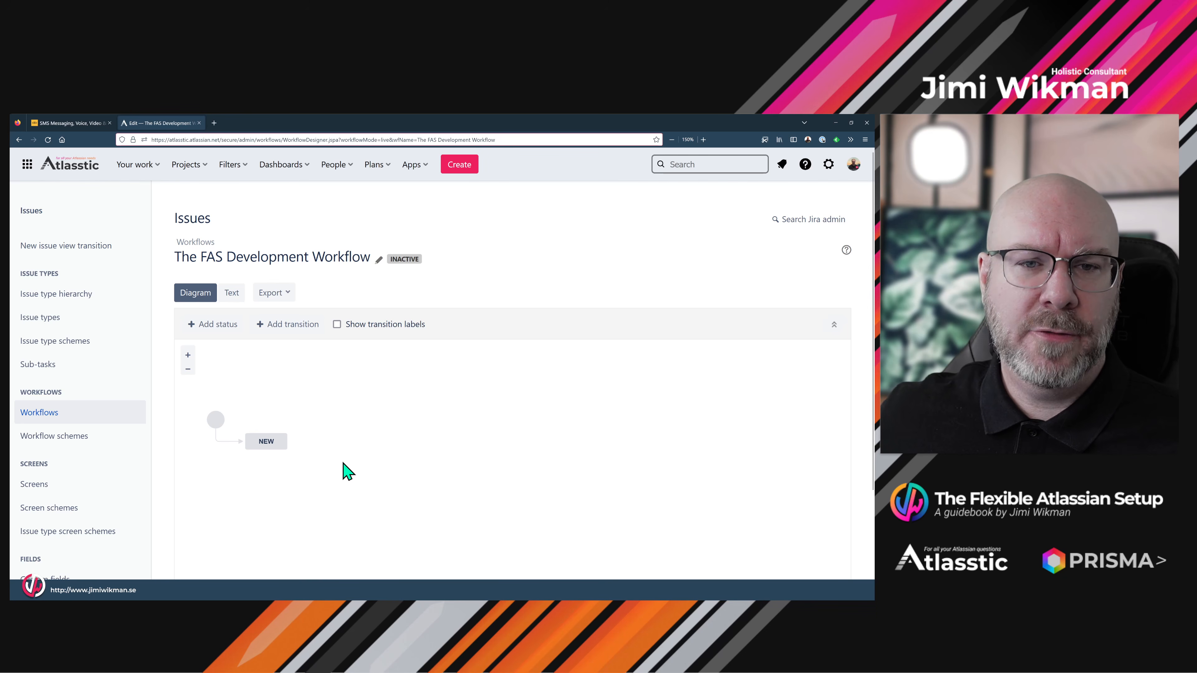
- Add the existing Ready for Development status, reachable from all statuses, and place it beside NEW
{"action": "left_click", "coordinate": [217, 330]}
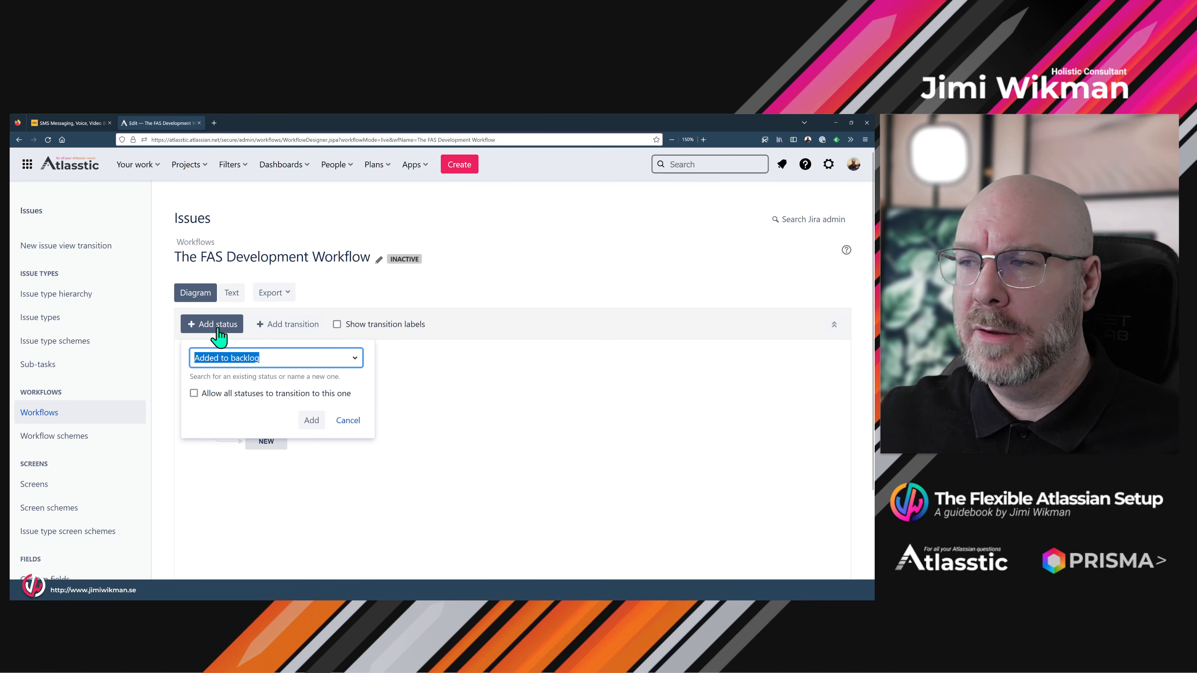
{"action": "type", "text": "Read"}
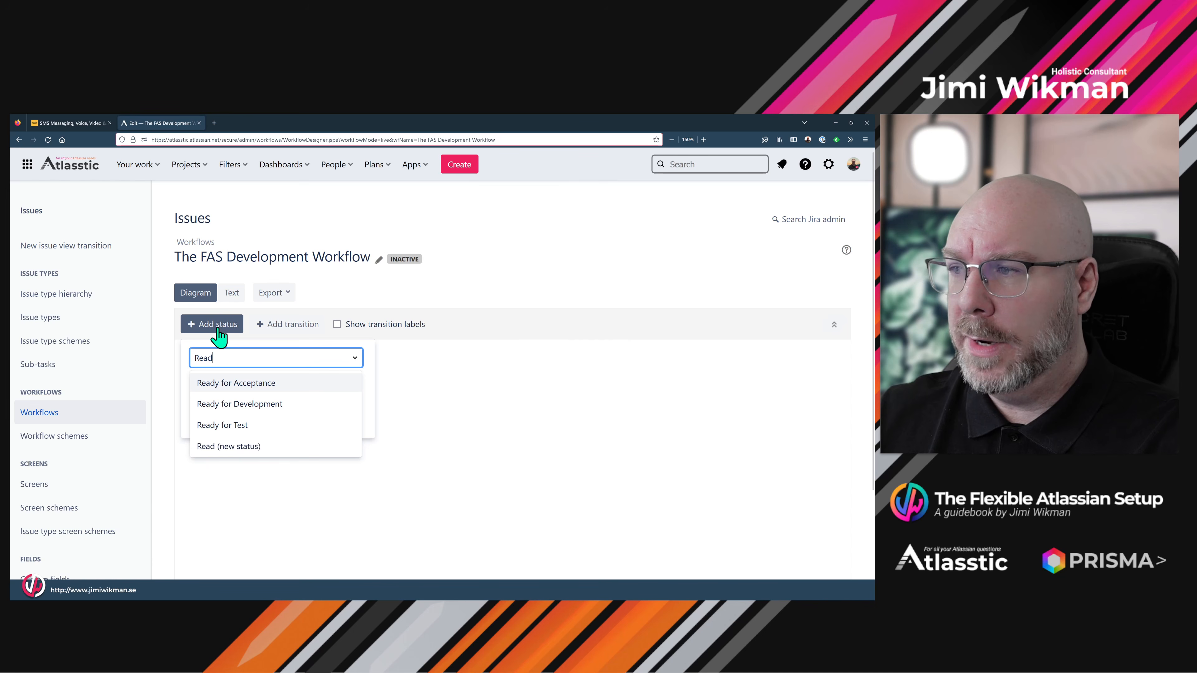
{"action": "left_click", "coordinate": [271, 415]}
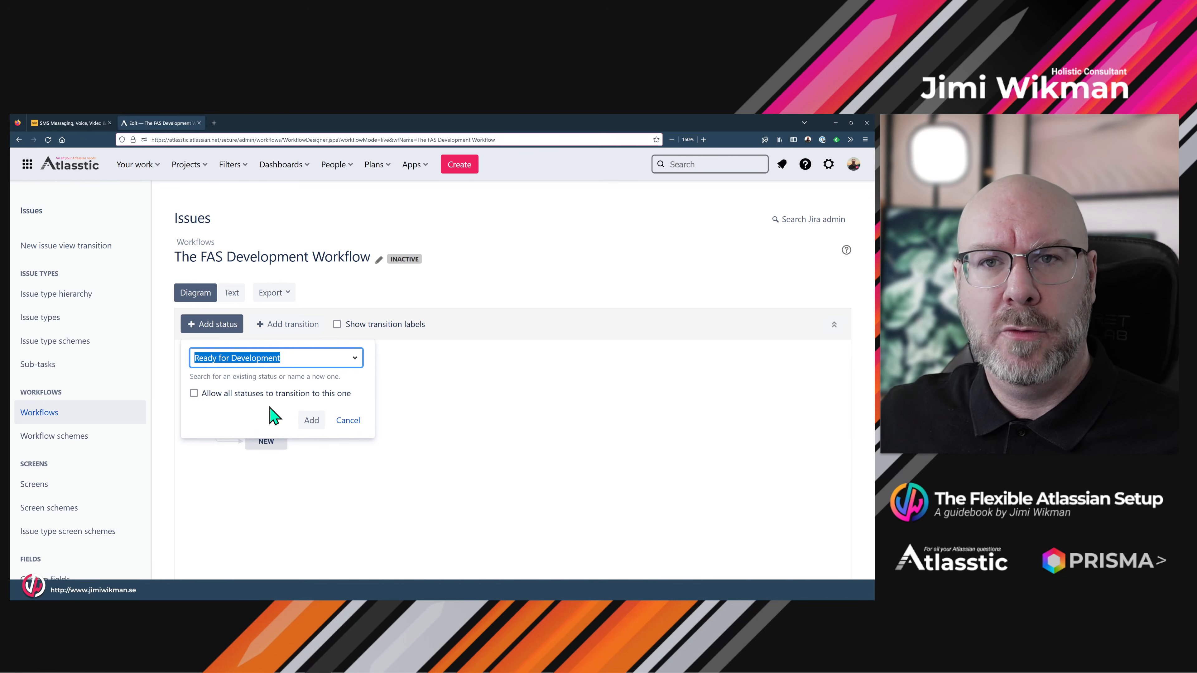
{"action": "left_click", "coordinate": [194, 393]}
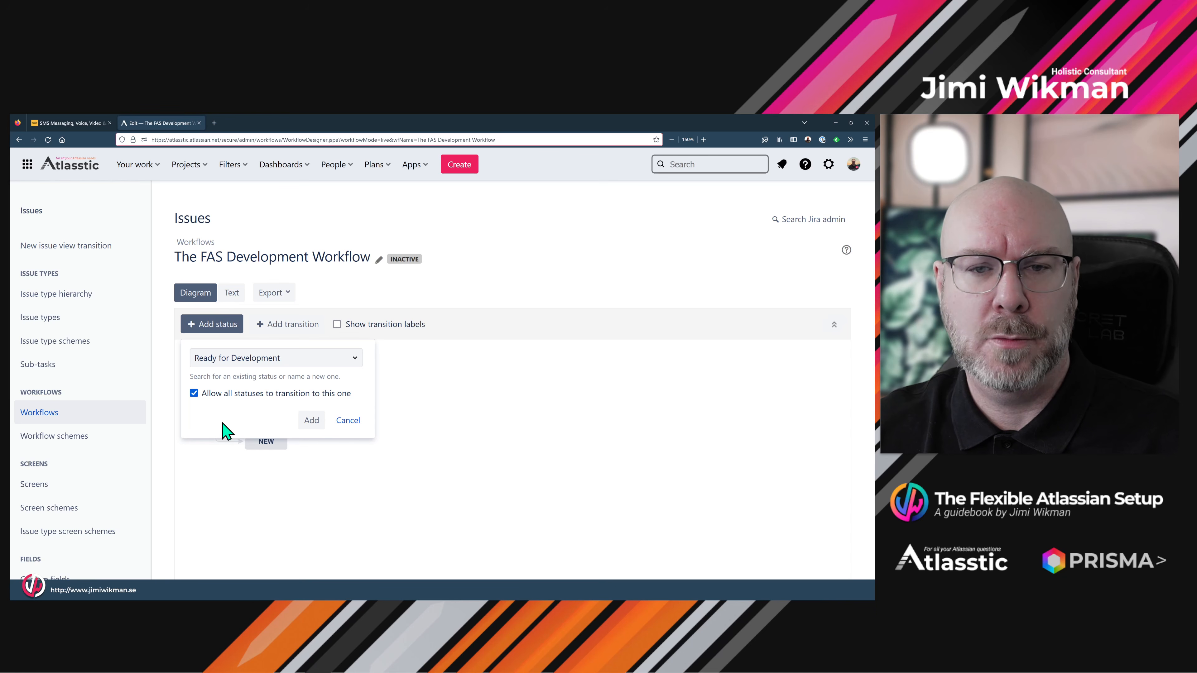
{"action": "left_click", "coordinate": [312, 420]}
{"action": "left_click_drag", "start_coordinate": [526, 401], "coordinate": [427, 441]}
{"action": "left_click", "coordinate": [391, 521]}
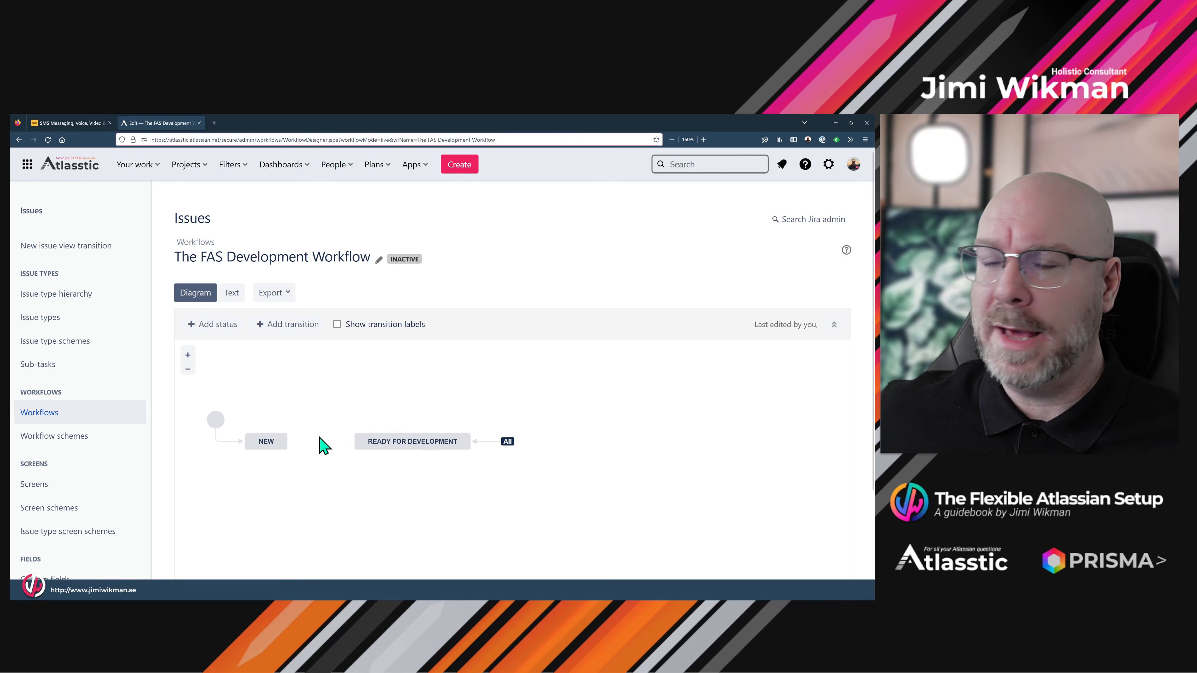
- Add the In Development status, reachable from all statuses, and position it below Ready for Development
{"action": "left_click", "coordinate": [226, 330]}
{"action": "type", "text": "In"}
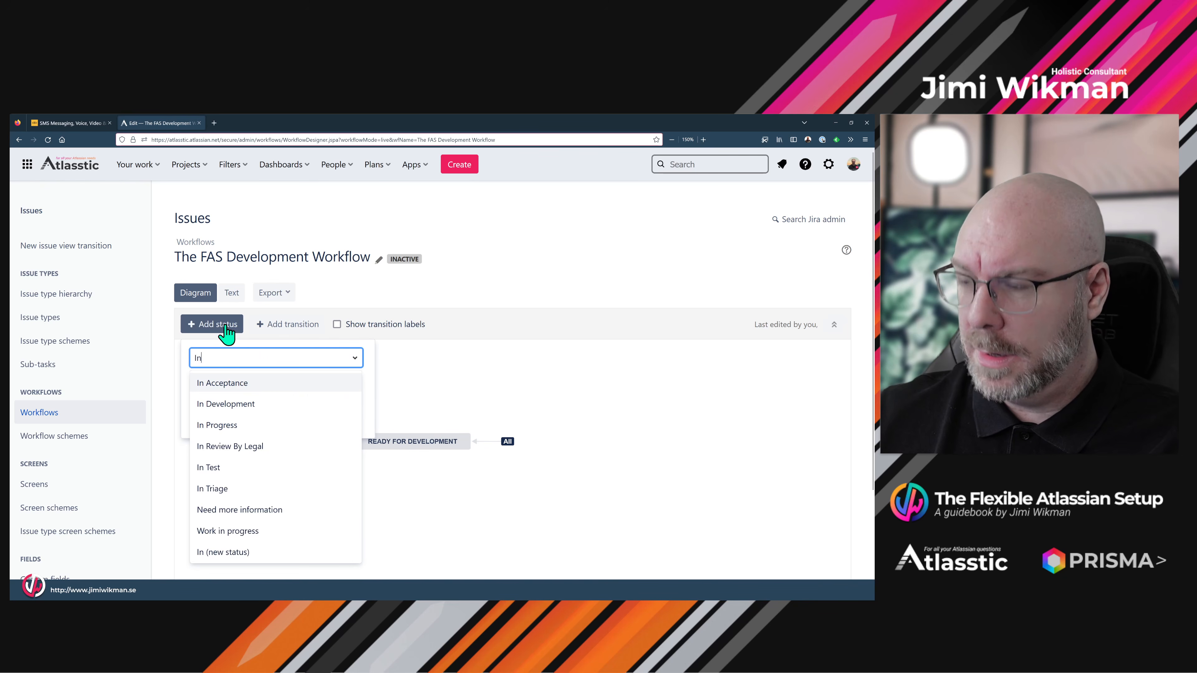
{"action": "left_click", "coordinate": [234, 406]}
{"action": "left_click", "coordinate": [194, 393]}
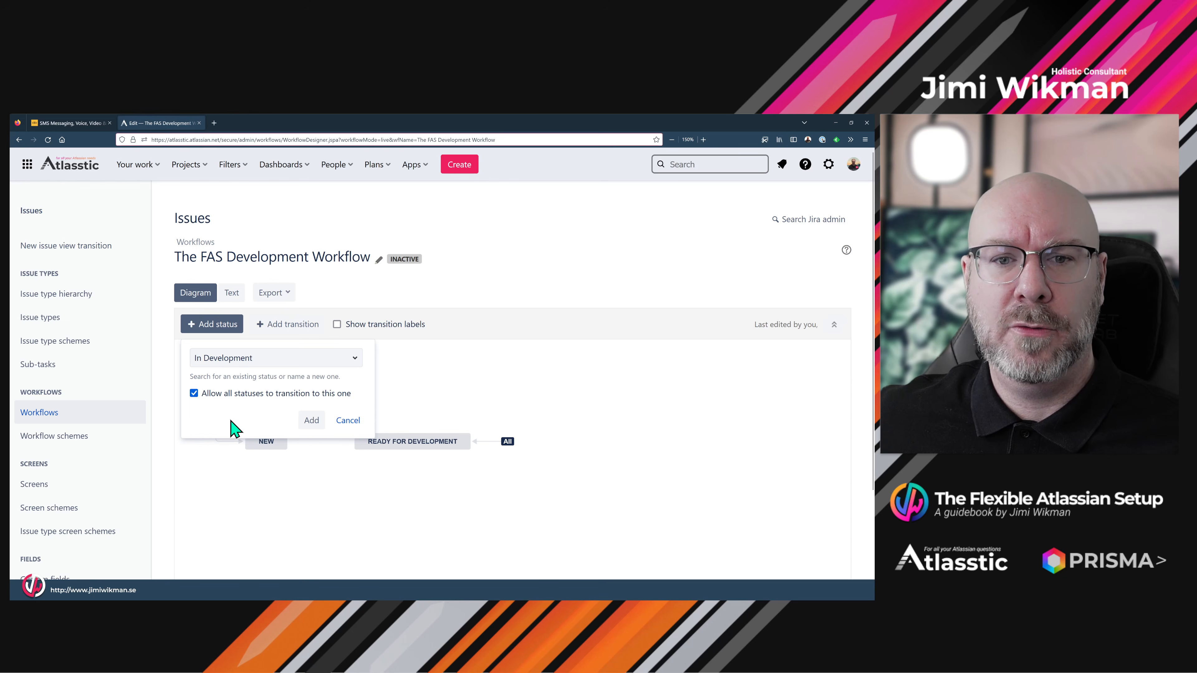
{"action": "left_click", "coordinate": [311, 421]}
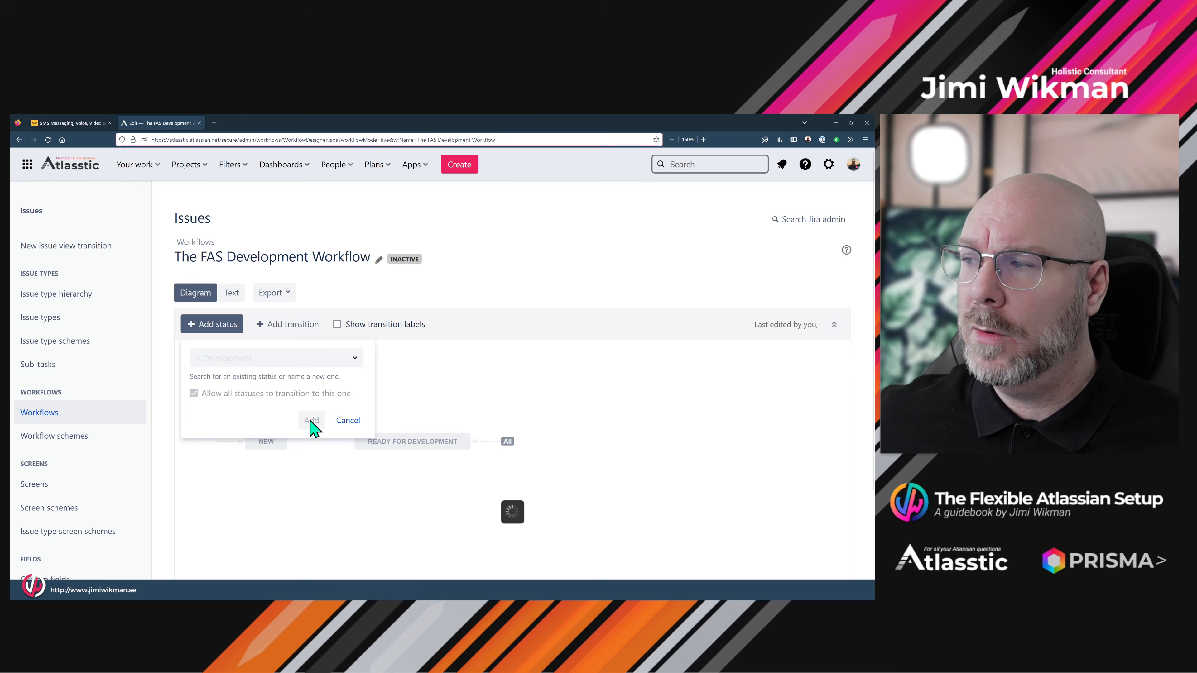
{"action": "left_click_drag", "start_coordinate": [527, 402], "coordinate": [411, 478]}
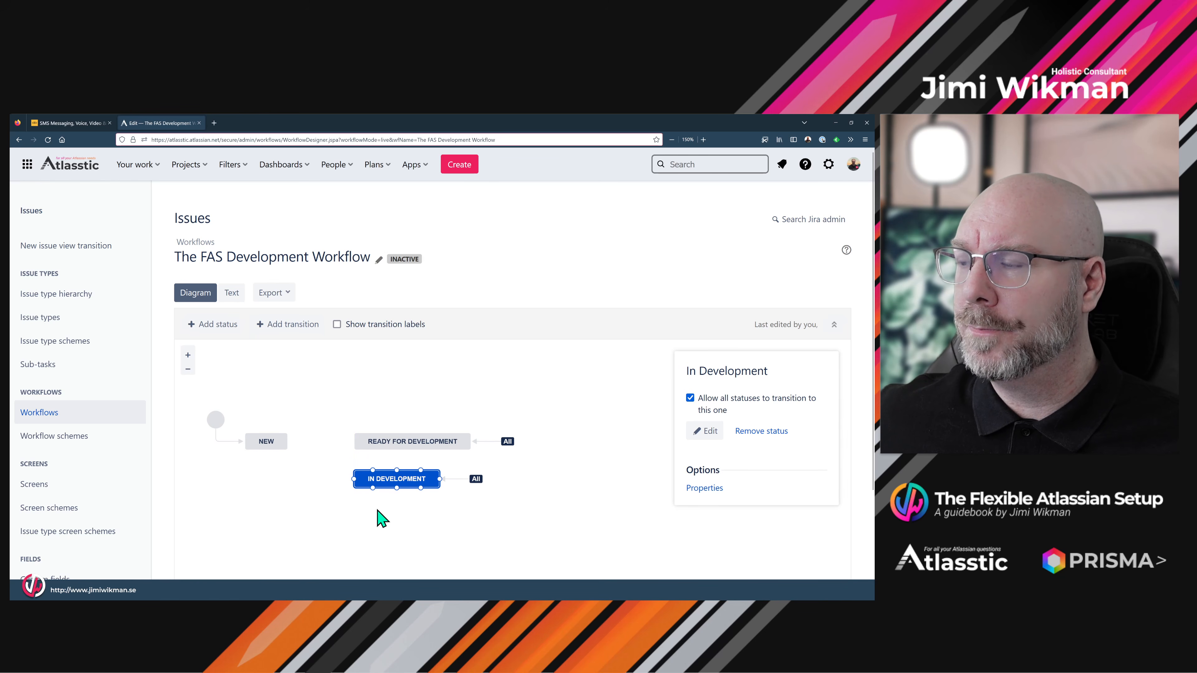
{"action": "left_click", "coordinate": [370, 513]}
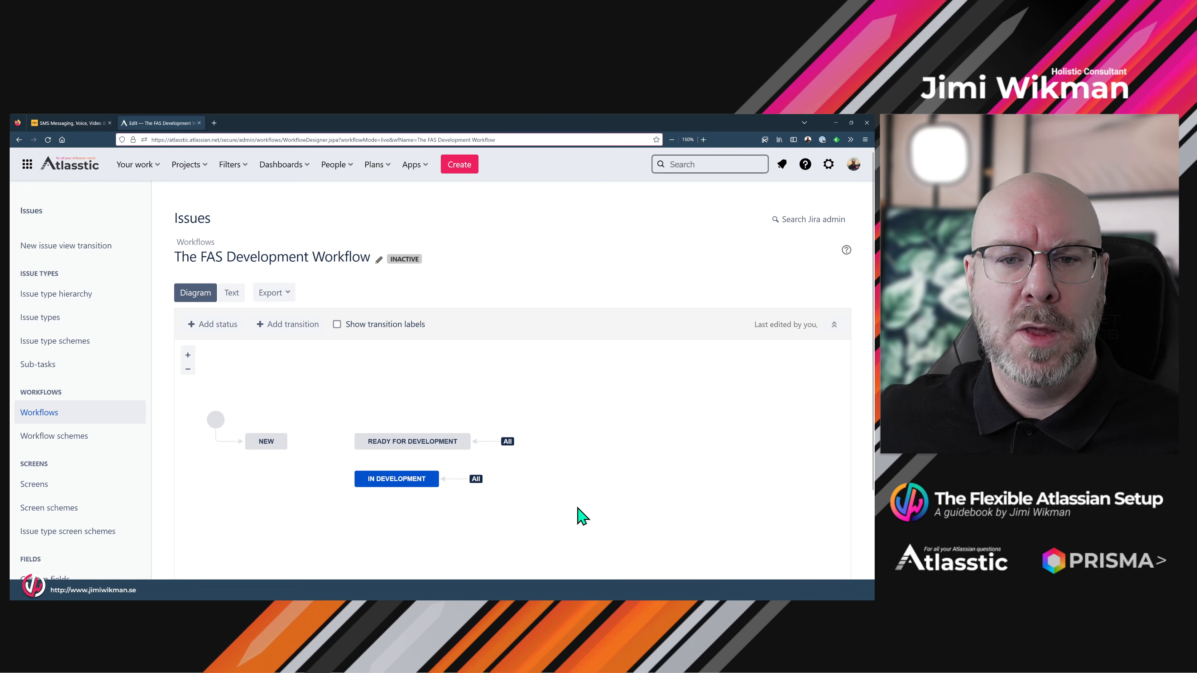
- Add the Ready for Test status, reachable from all statuses, beside Ready for Development
{"action": "left_click", "coordinate": [211, 330]}
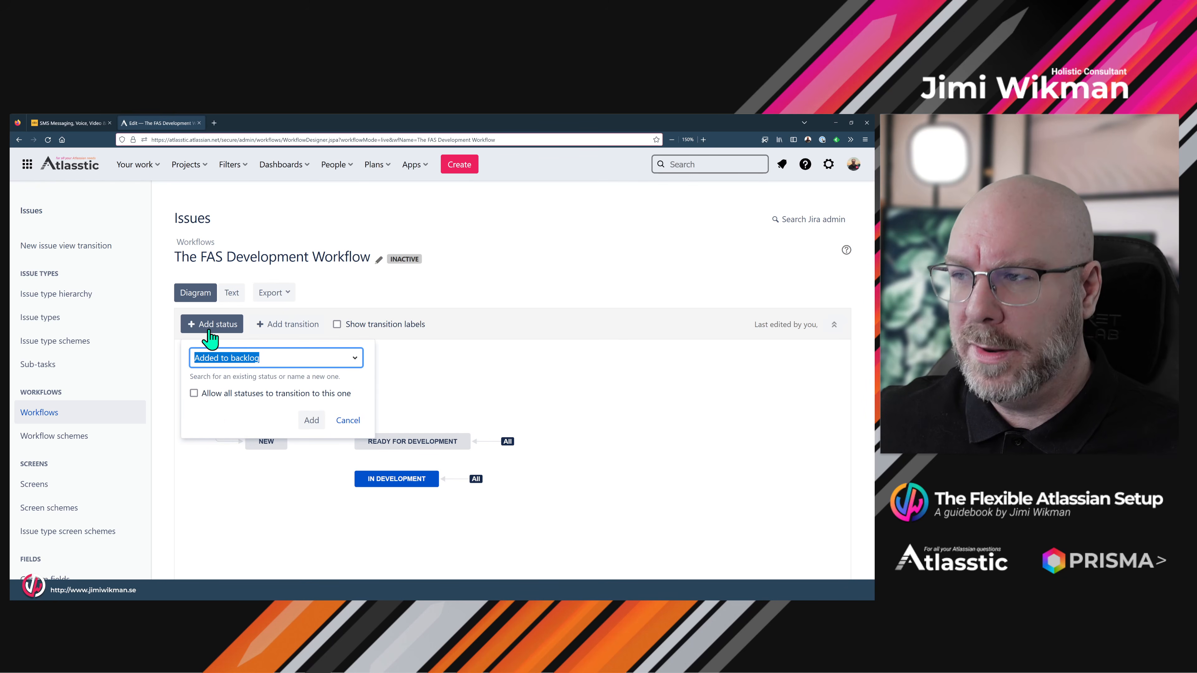
{"action": "type", "text": "Read"}
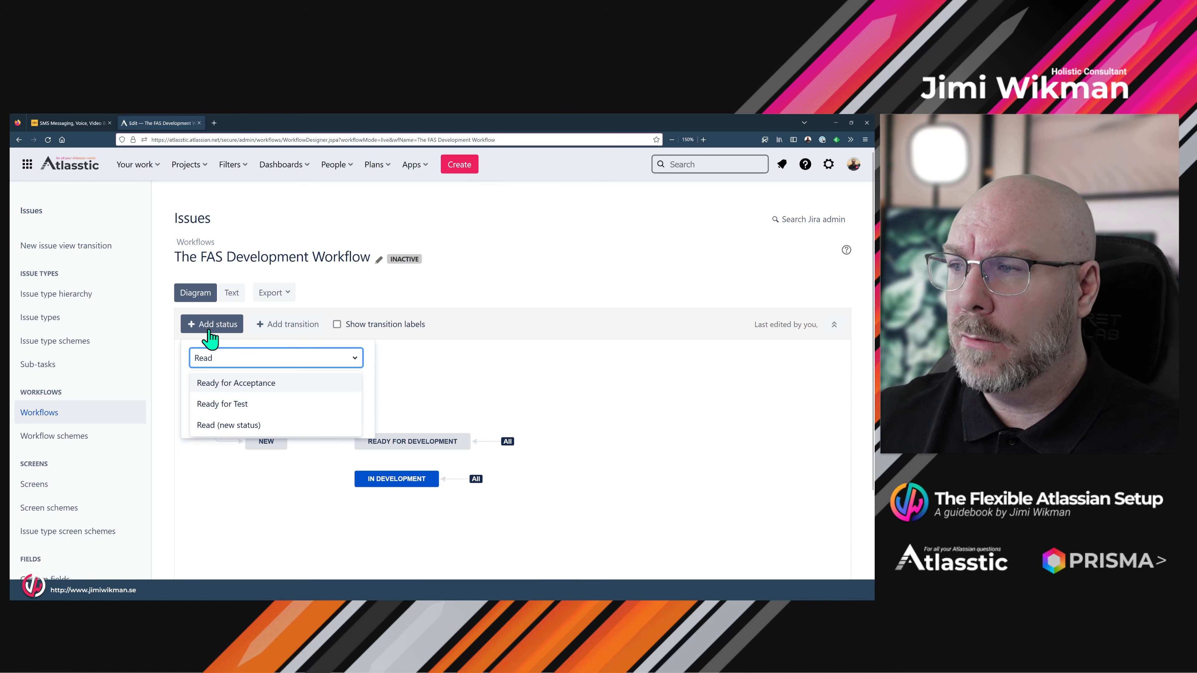
{"action": "left_click", "coordinate": [244, 406]}
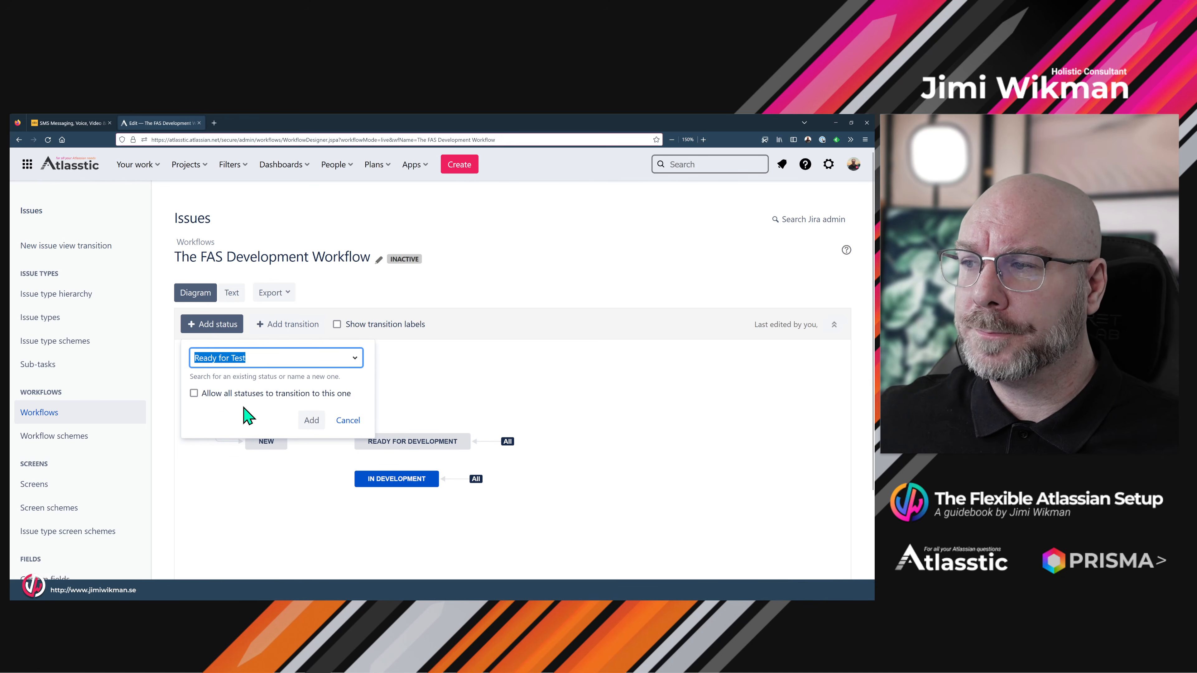
{"action": "left_click", "coordinate": [194, 393]}
{"action": "left_click", "coordinate": [312, 420]}
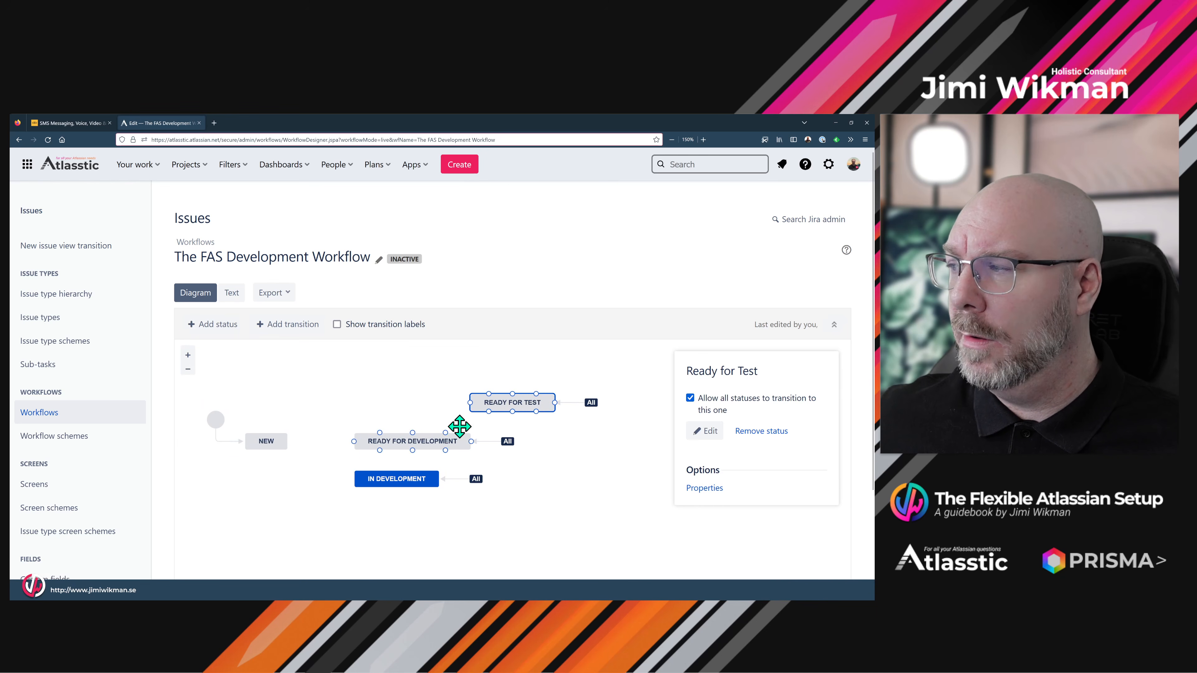
{"action": "left_click_drag", "start_coordinate": [461, 405], "coordinate": [600, 440]}
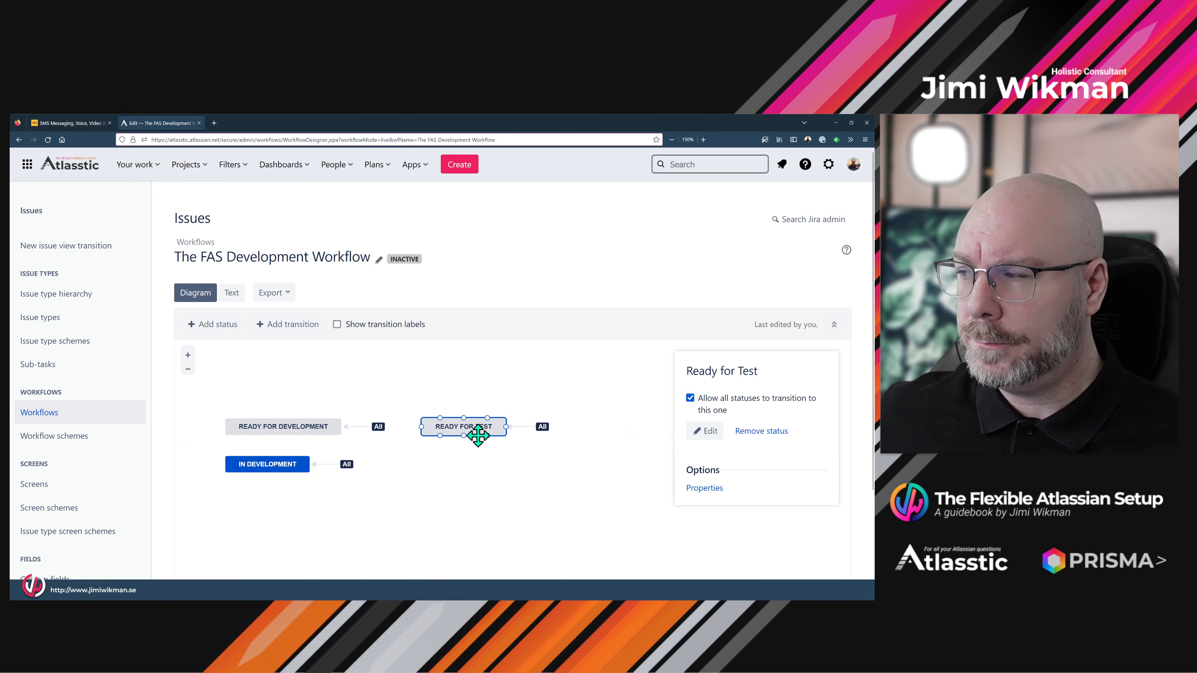
{"action": "left_click_drag", "start_coordinate": [475, 433], "coordinate": [488, 426]}
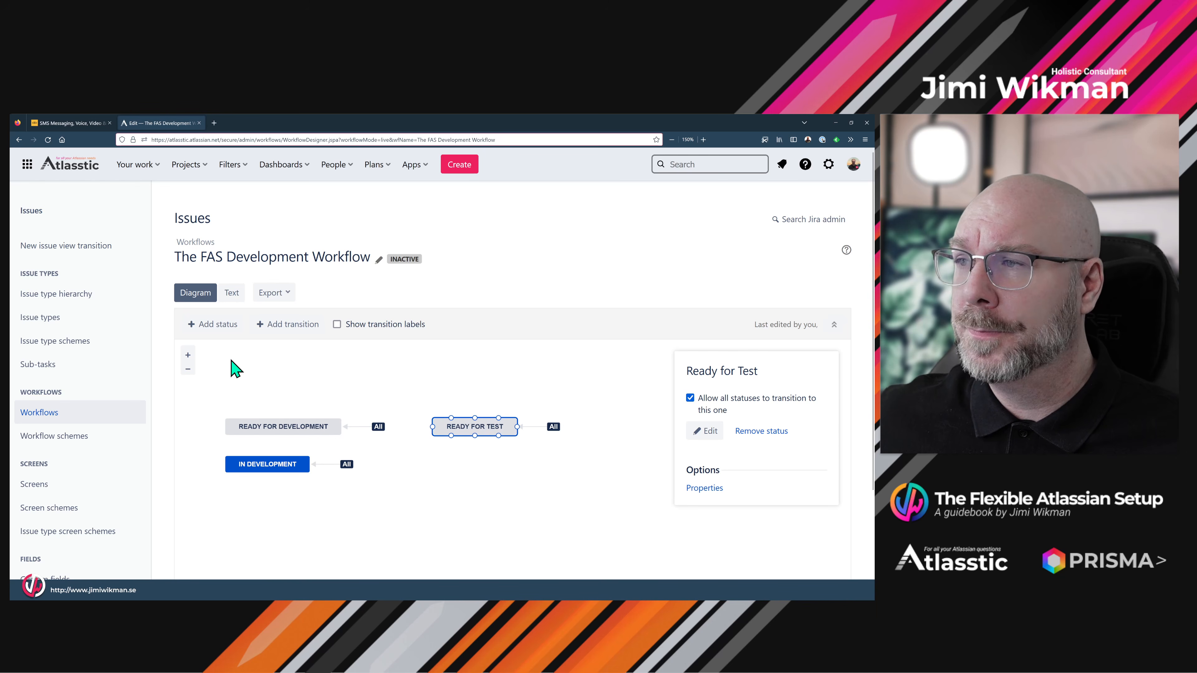
- Add the In Test status, reachable from all statuses, beside In Development
{"action": "left_click", "coordinate": [206, 330]}
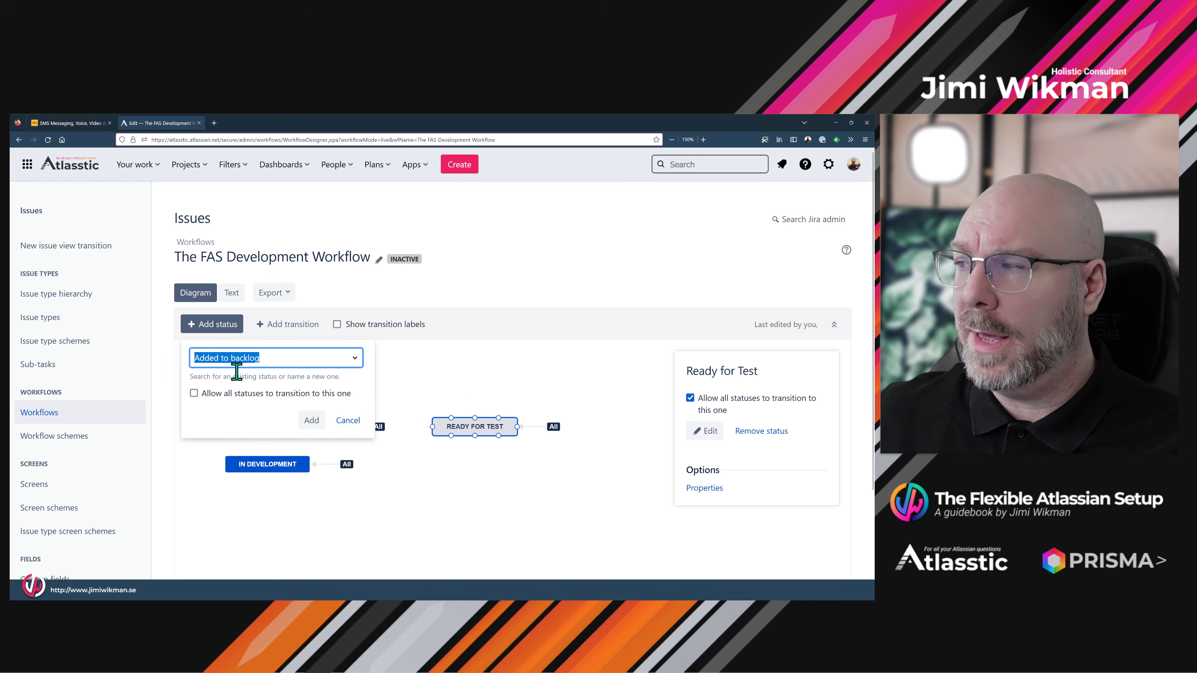
{"action": "type", "text": "In Test"}
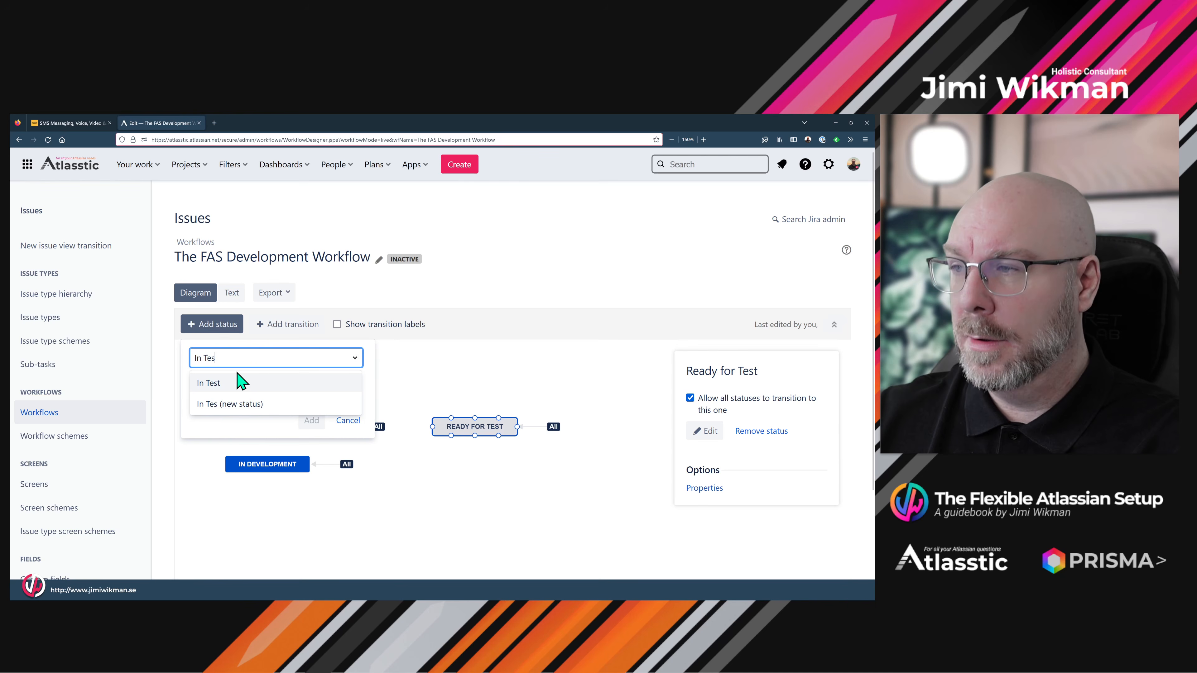
{"action": "left_click", "coordinate": [234, 385]}
{"action": "left_click", "coordinate": [193, 392]}
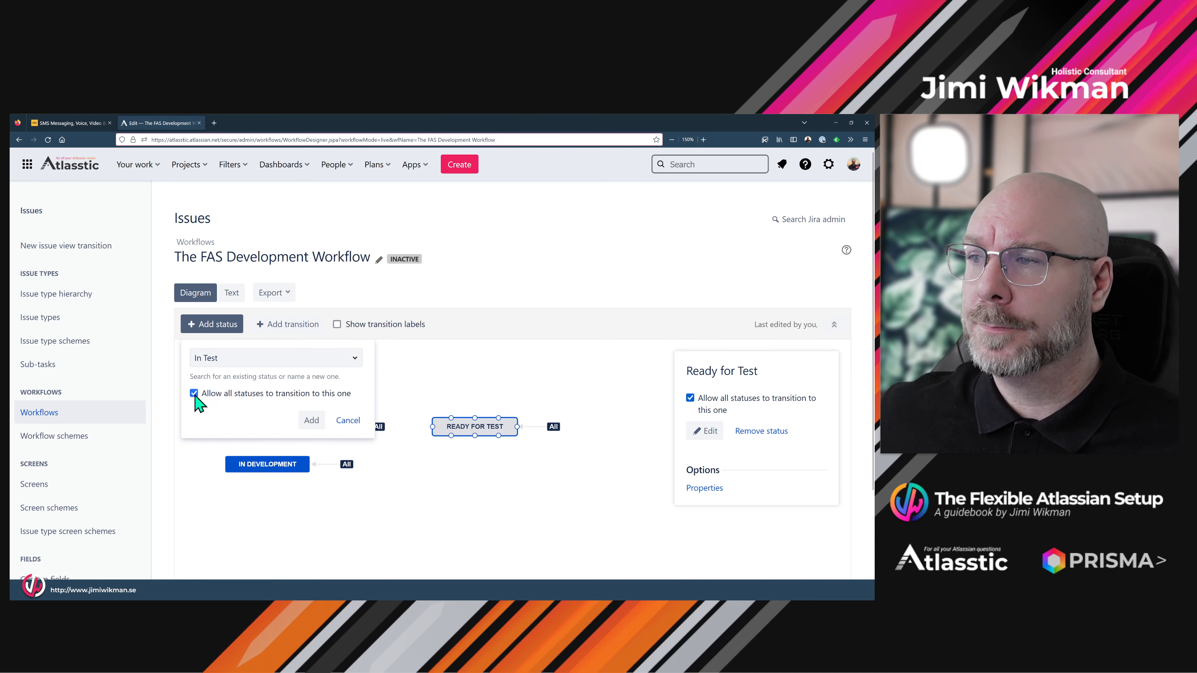
{"action": "left_click", "coordinate": [310, 421]}
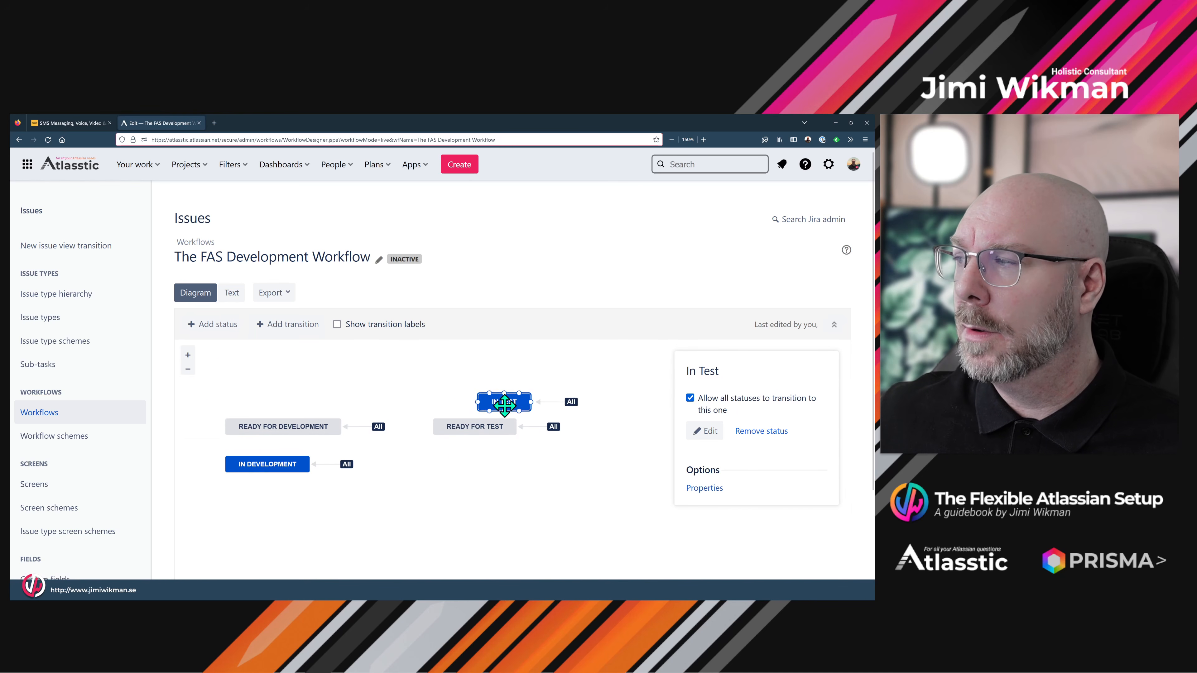
{"action": "left_click_drag", "start_coordinate": [518, 404], "coordinate": [470, 466]}
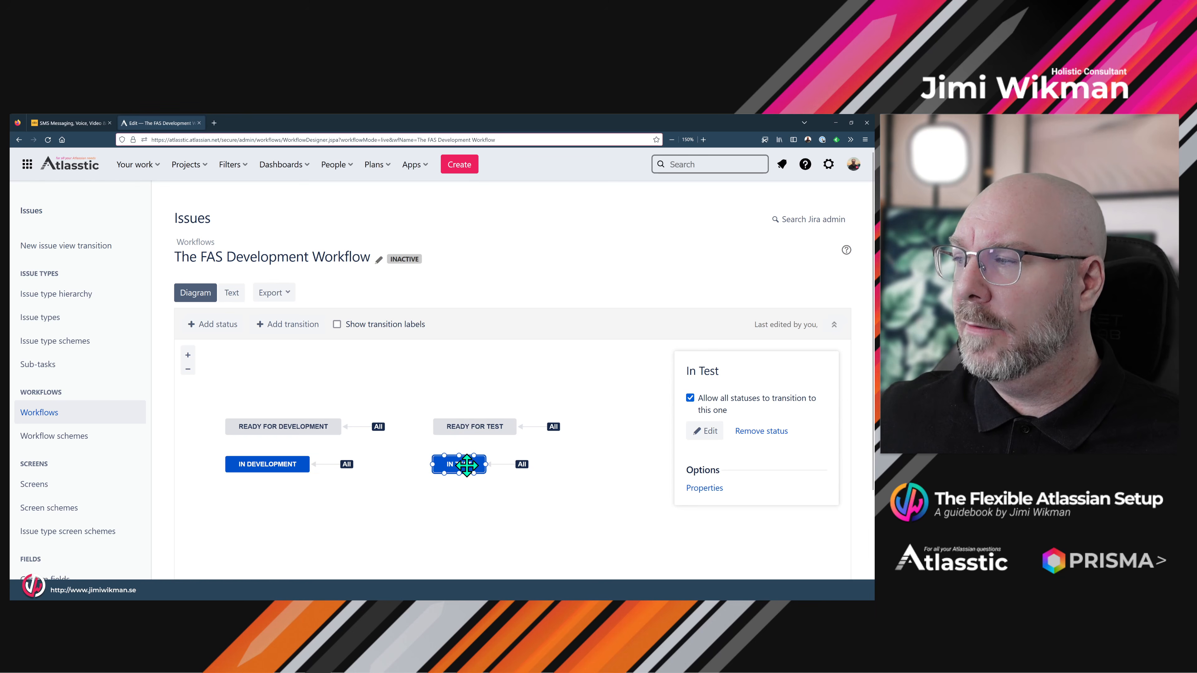
{"action": "left_click_drag", "start_coordinate": [613, 500], "coordinate": [454, 497]}
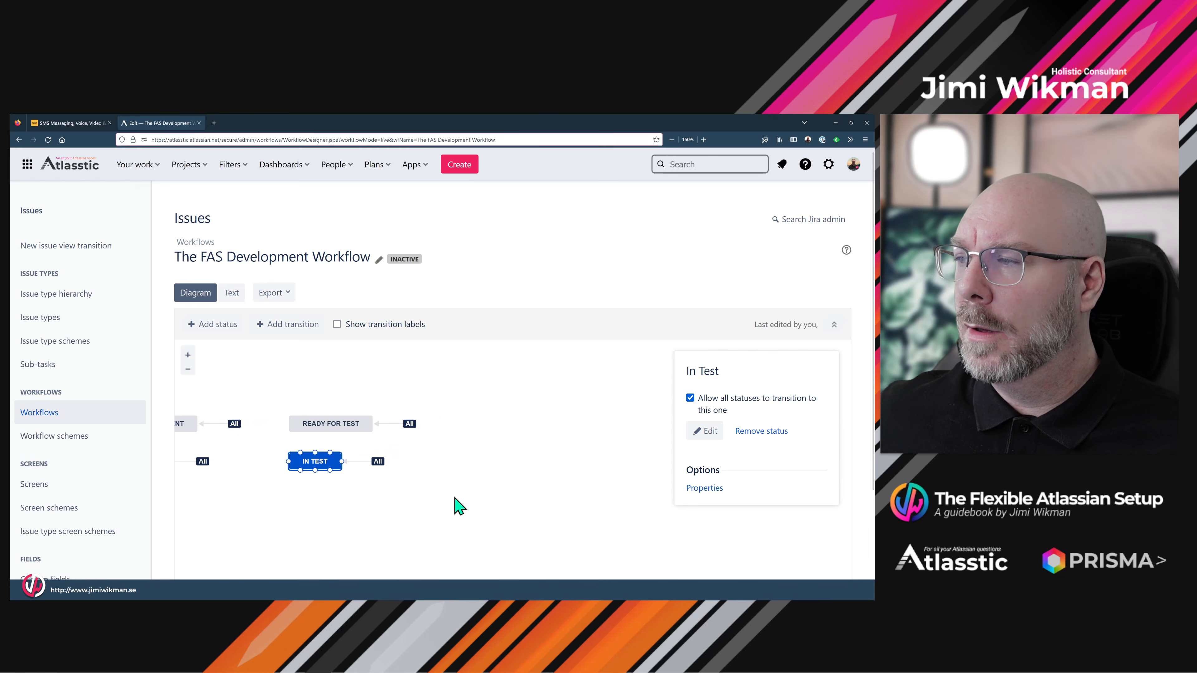
{"action": "left_click", "coordinate": [458, 493]}
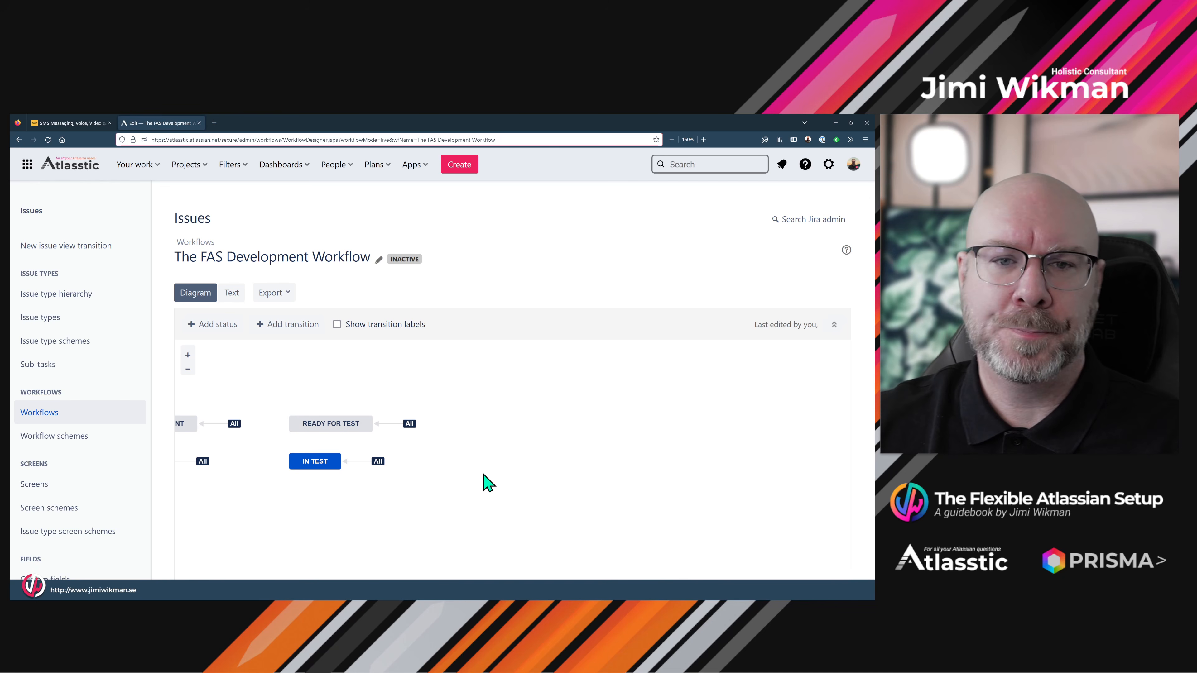
- Add Ready for Acceptance, reachable from all statuses, in line with Ready for Test
{"action": "left_click", "coordinate": [221, 328]}
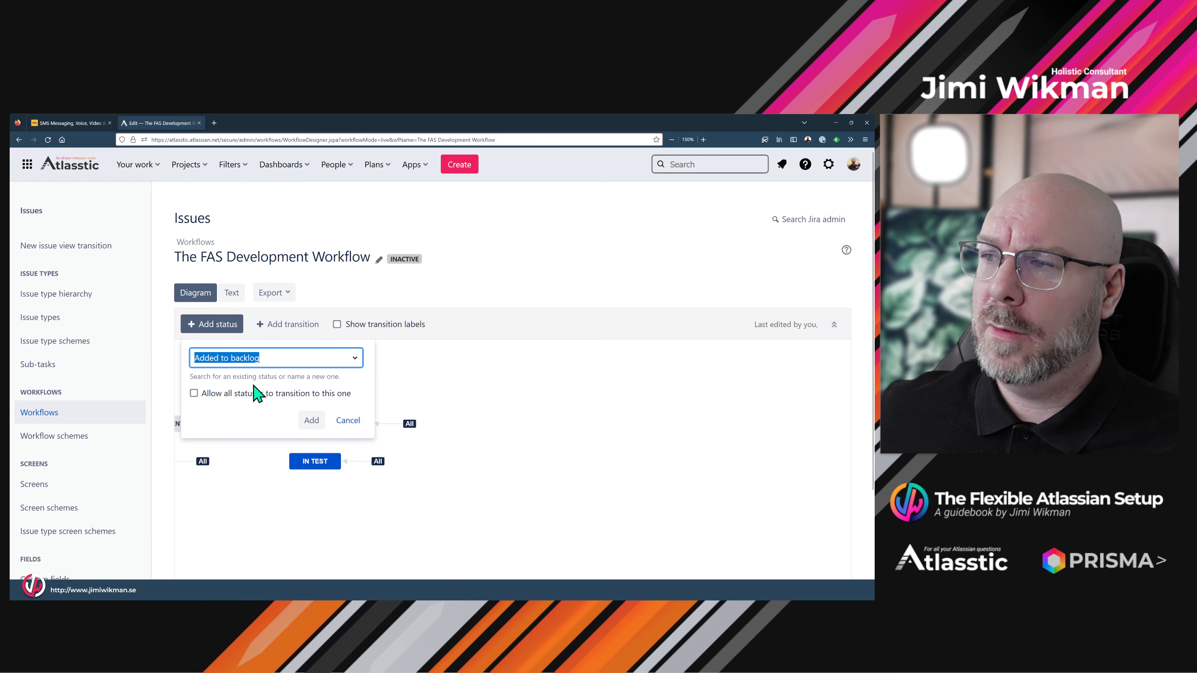
{"action": "type", "text": "Re"}
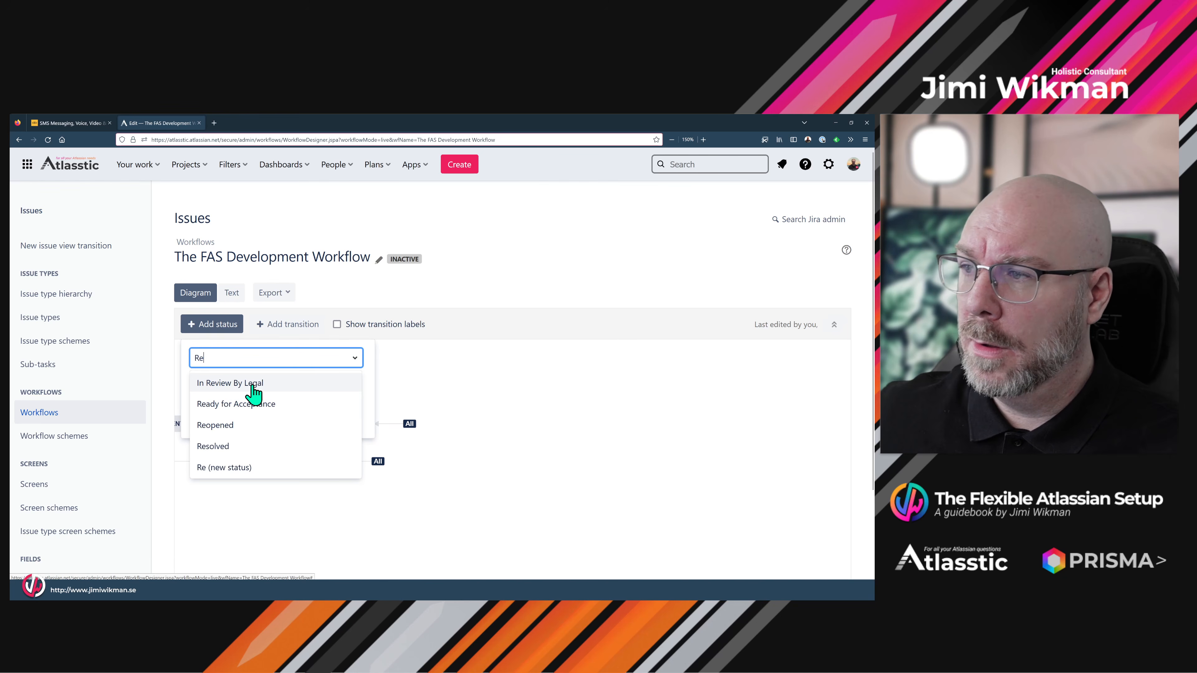
{"action": "left_click", "coordinate": [261, 405]}
{"action": "left_click", "coordinate": [194, 393]}
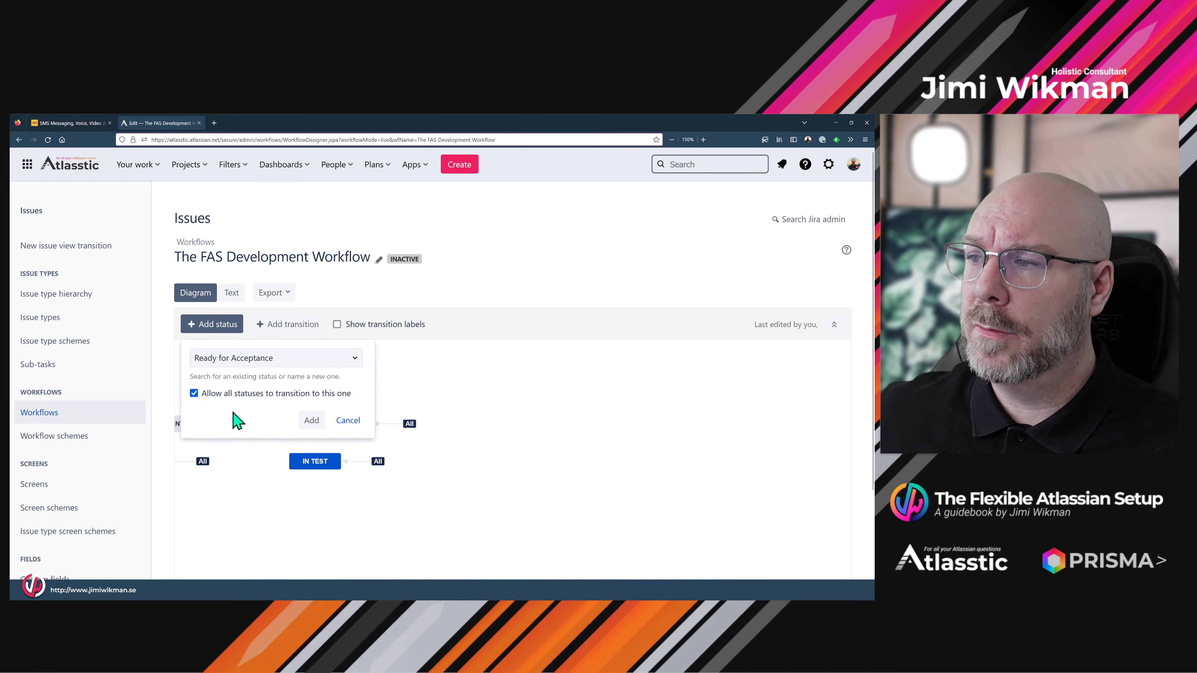
{"action": "left_click", "coordinate": [310, 420]}
{"action": "left_click_drag", "start_coordinate": [533, 401], "coordinate": [565, 422]}
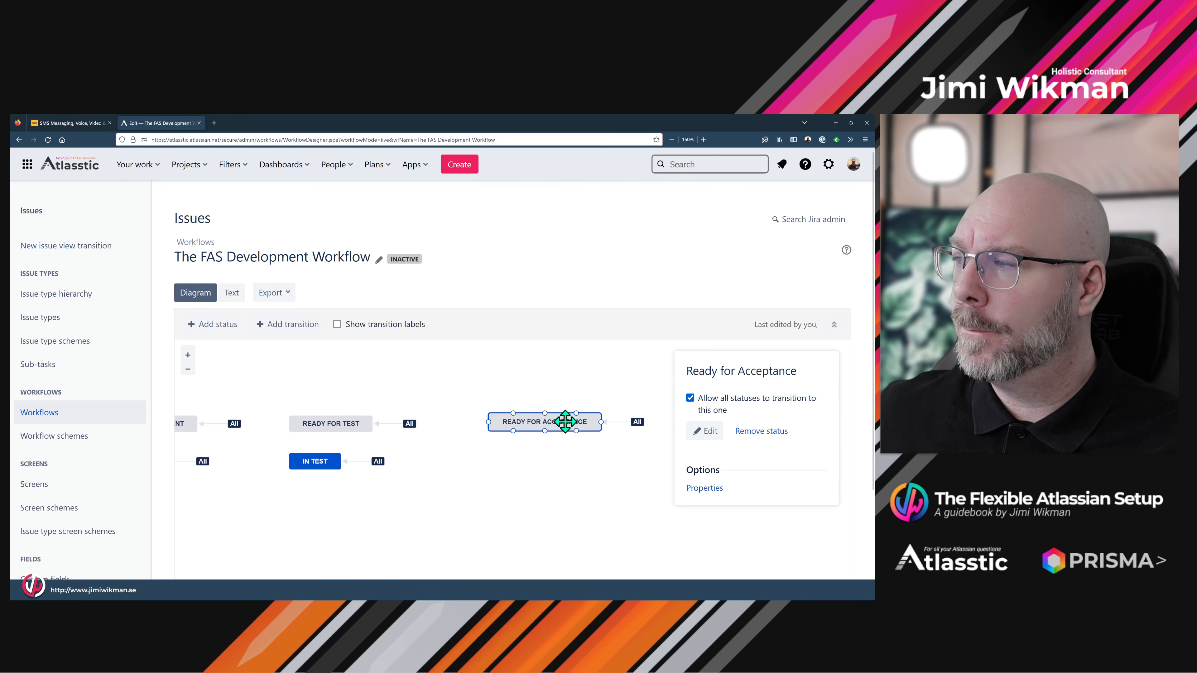
- Add In Acceptance, reachable from all statuses, below Ready for Acceptance
{"action": "left_click", "coordinate": [207, 333]}
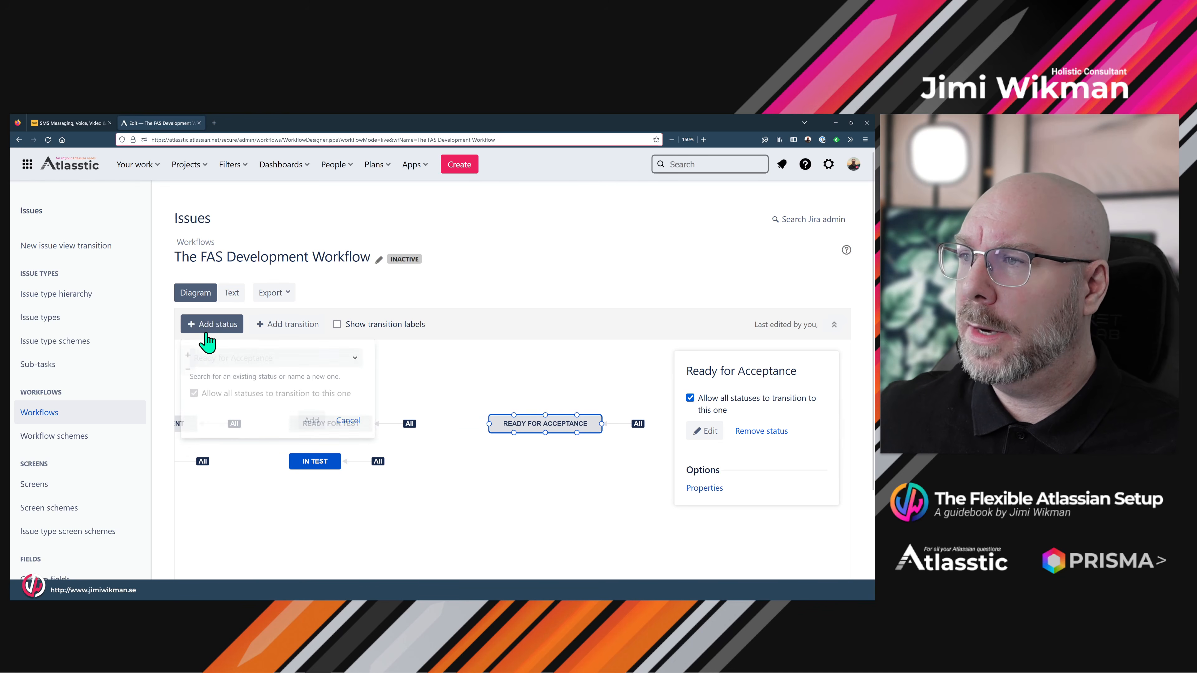
{"action": "type", "text": "In"}
{"action": "left_click", "coordinate": [241, 383]}
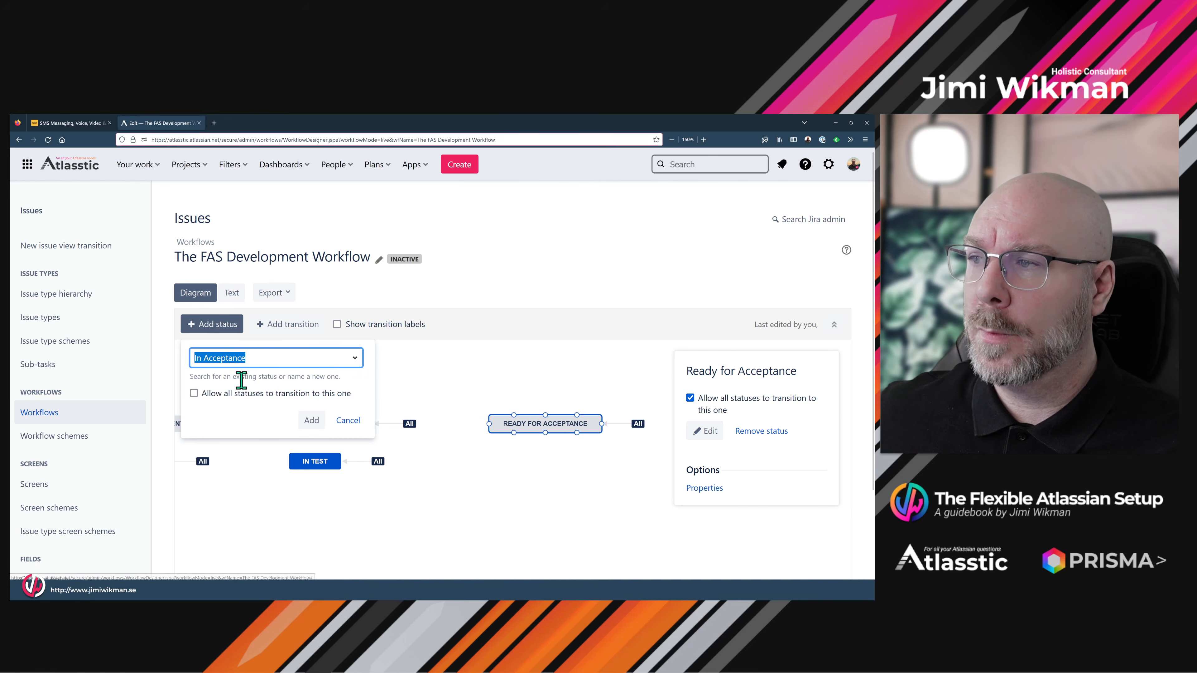
{"action": "left_click", "coordinate": [194, 393]}
{"action": "left_click", "coordinate": [311, 420]}
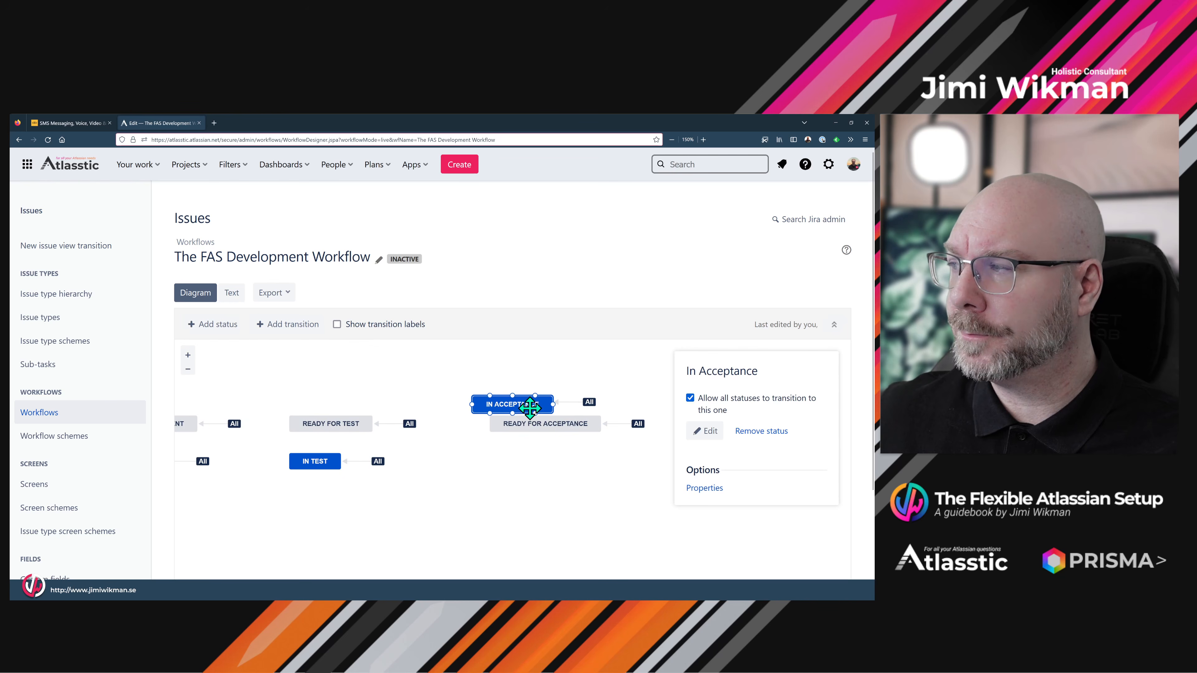
{"action": "left_click_drag", "start_coordinate": [515, 403], "coordinate": [547, 461]}
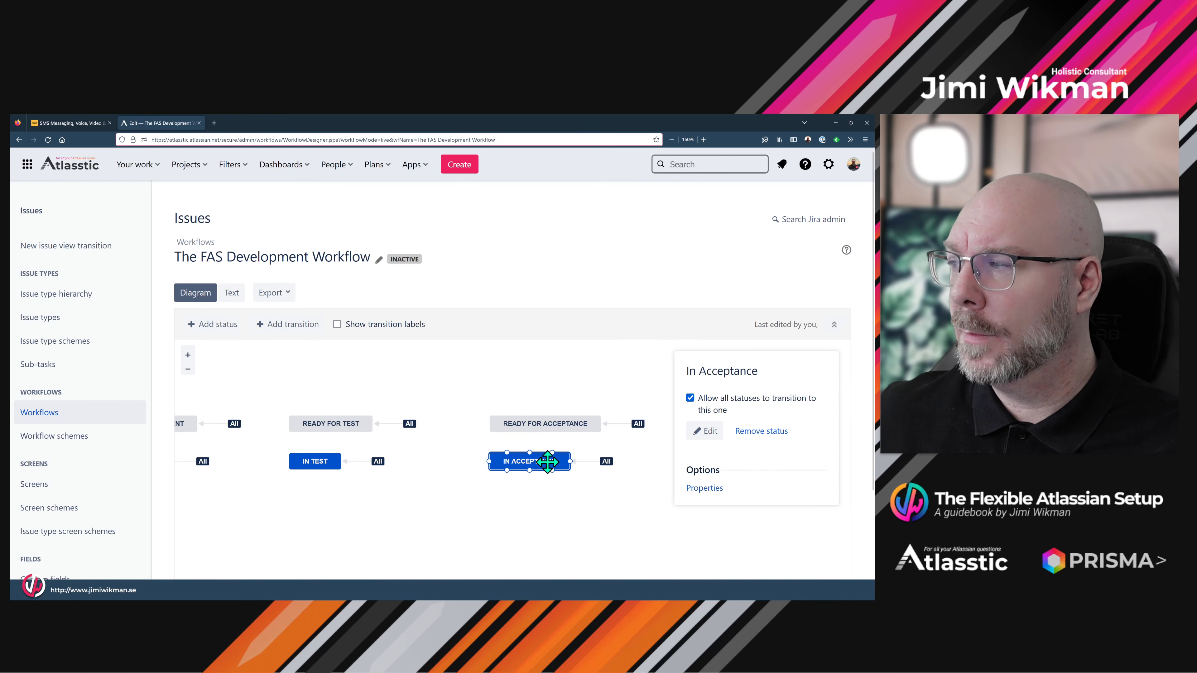
{"action": "left_click", "coordinate": [493, 500]}
{"action": "left_click_drag", "start_coordinate": [548, 504], "coordinate": [463, 499]}
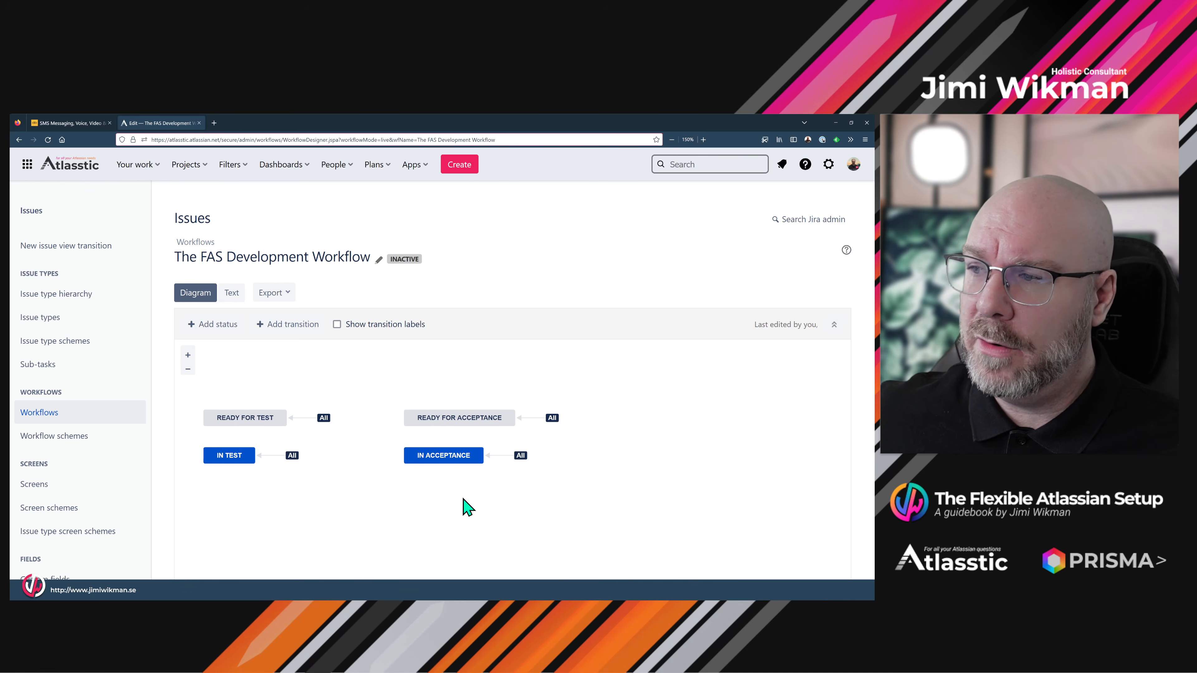
- Select the In Test status, then bring up the Add status form
{"action": "left_click", "coordinate": [229, 460]}
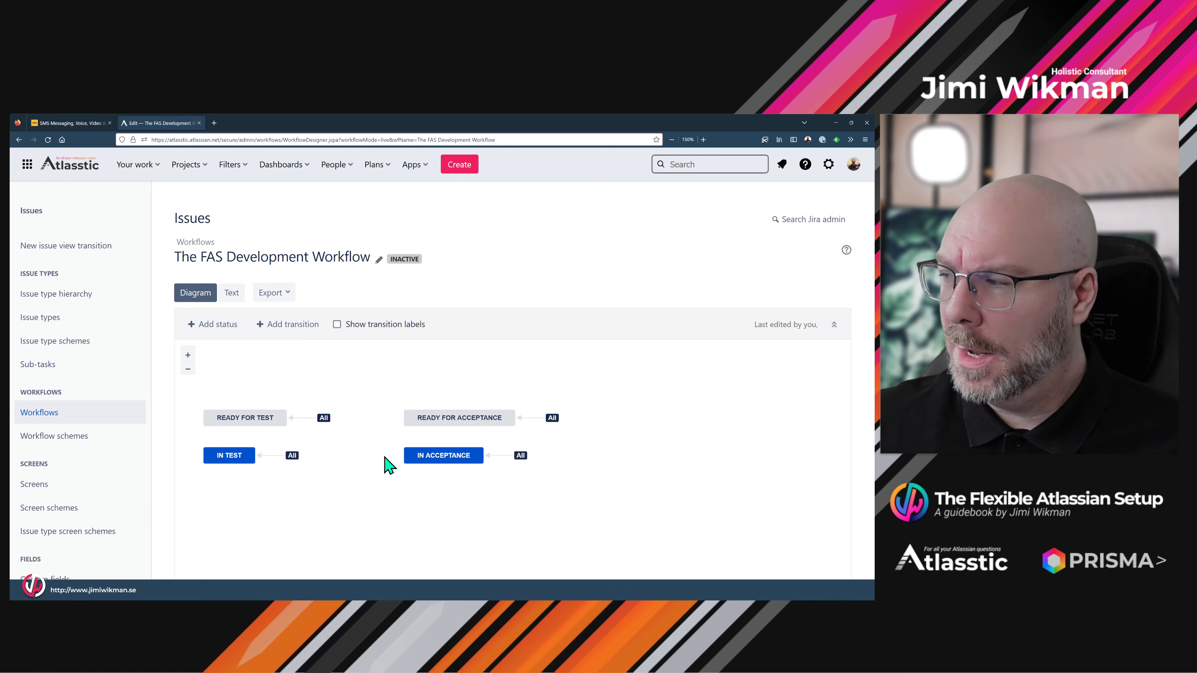
{"action": "left_click", "coordinate": [222, 326]}
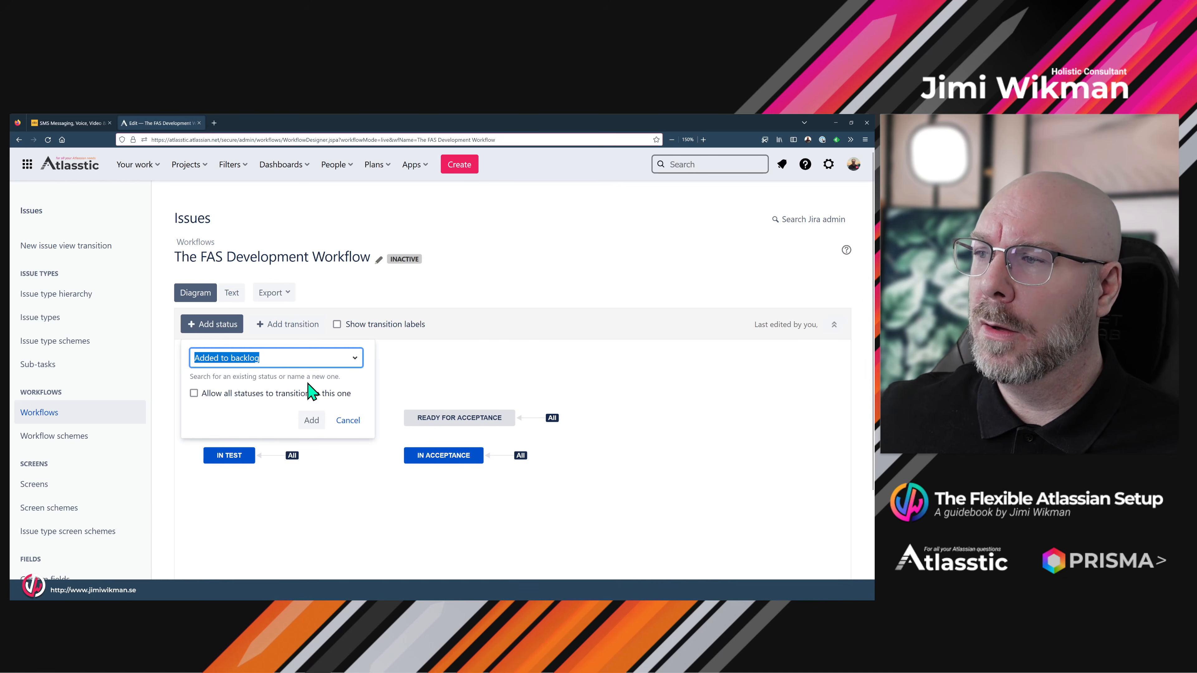
- Add the existing Closed status, reachable from all statuses, to the right of Ready for Acceptance
{"action": "type", "text": "clo"}
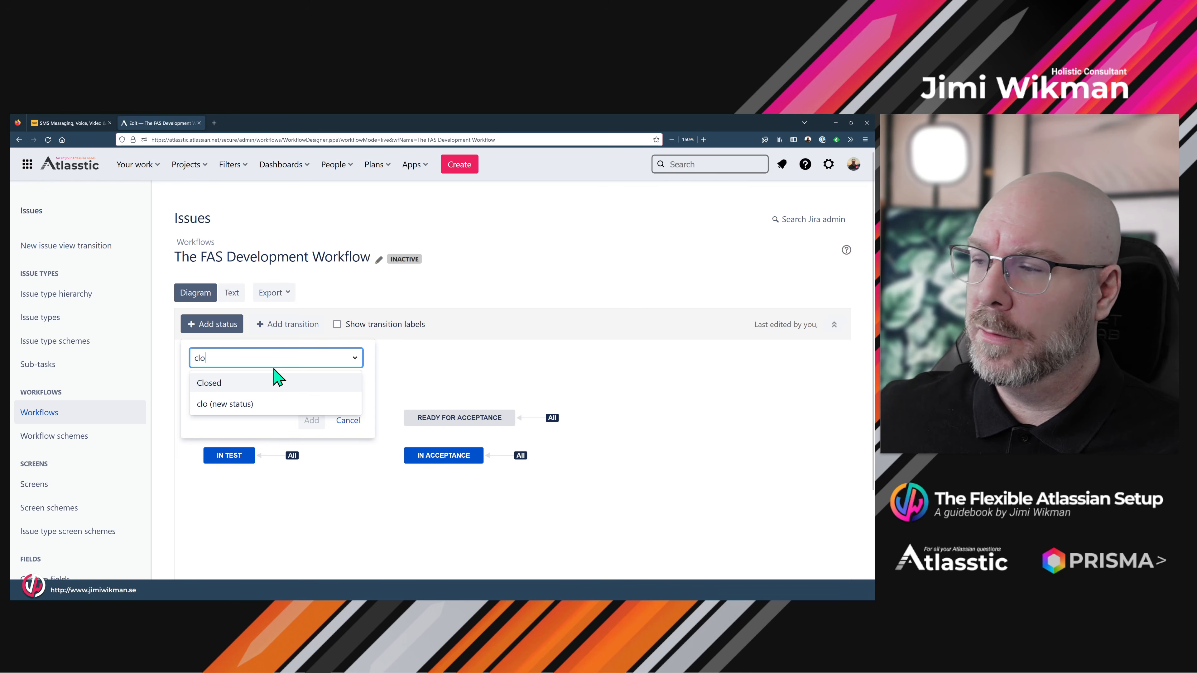
{"action": "left_click", "coordinate": [240, 381]}
{"action": "left_click", "coordinate": [193, 393]}
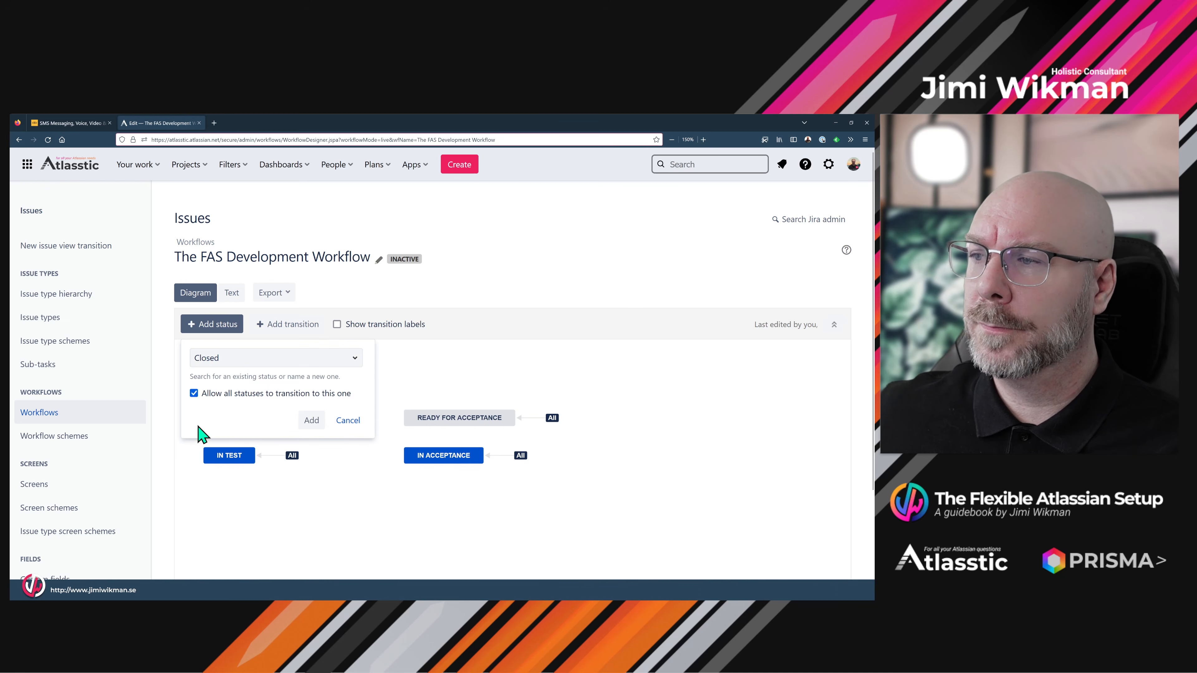
{"action": "left_click", "coordinate": [310, 422]}
{"action": "left_click_drag", "start_coordinate": [538, 405], "coordinate": [661, 417]}
{"action": "left_click_drag", "start_coordinate": [593, 504], "coordinate": [485, 507]}
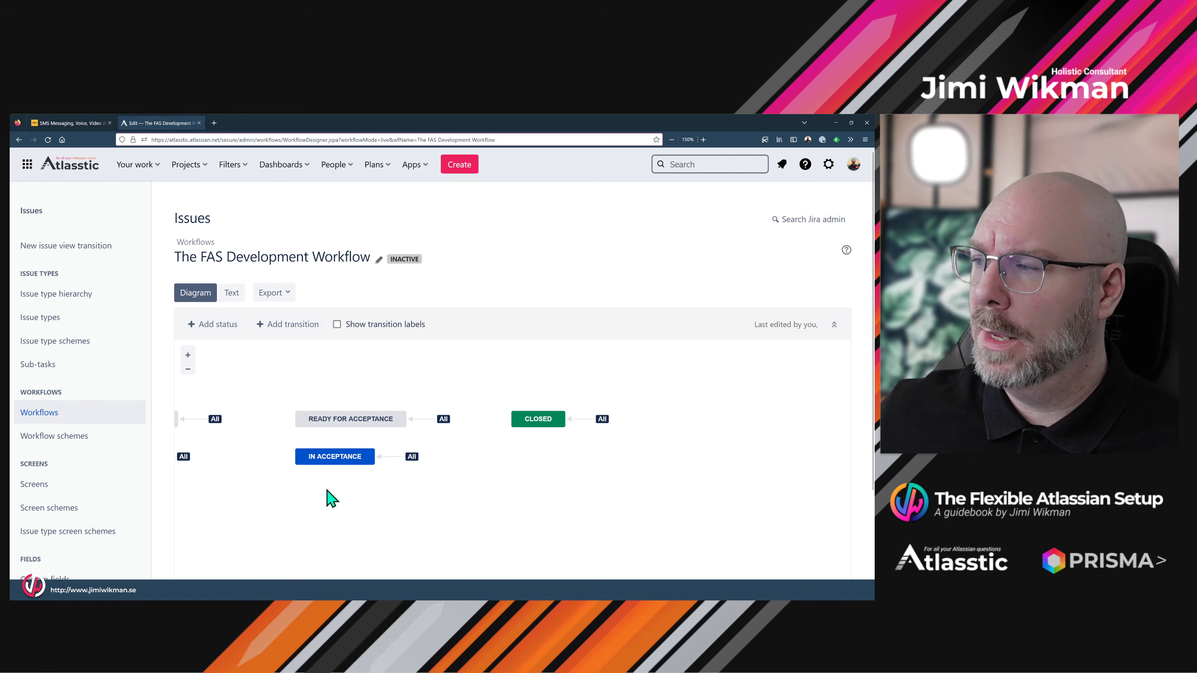
- Zoom out and pan across the diagram to review everything from NEW through CLOSED
{"action": "left_click_drag", "start_coordinate": [283, 490], "coordinate": [642, 487]}
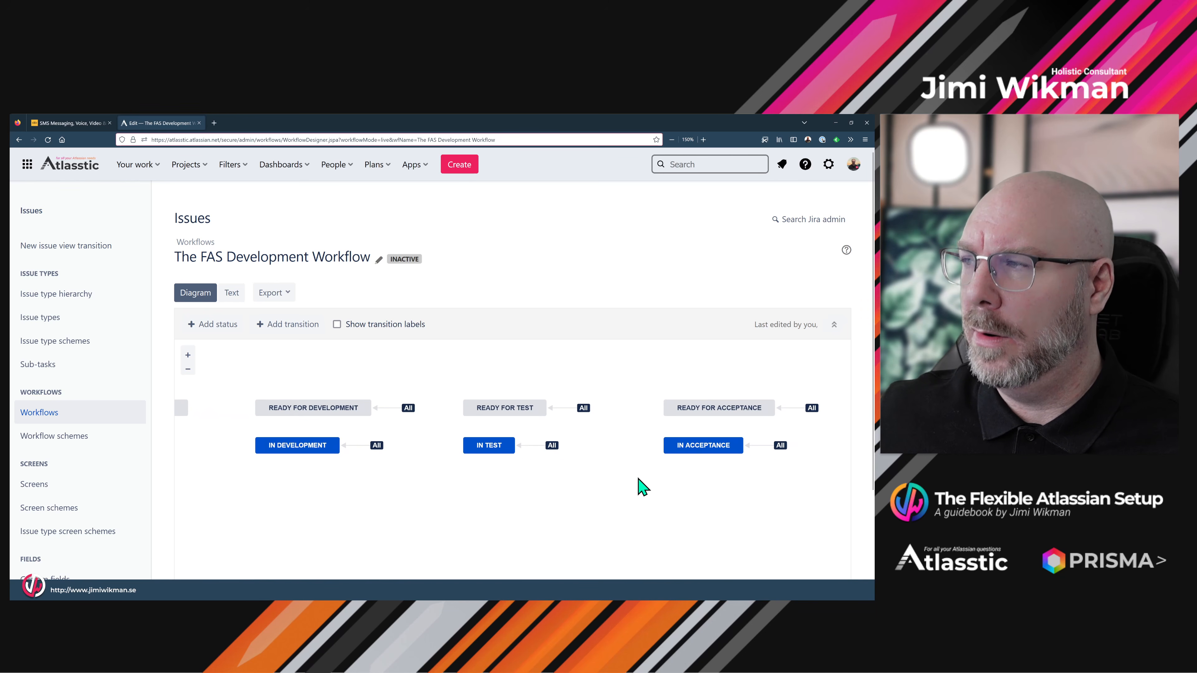
{"action": "left_click", "coordinate": [187, 369]}
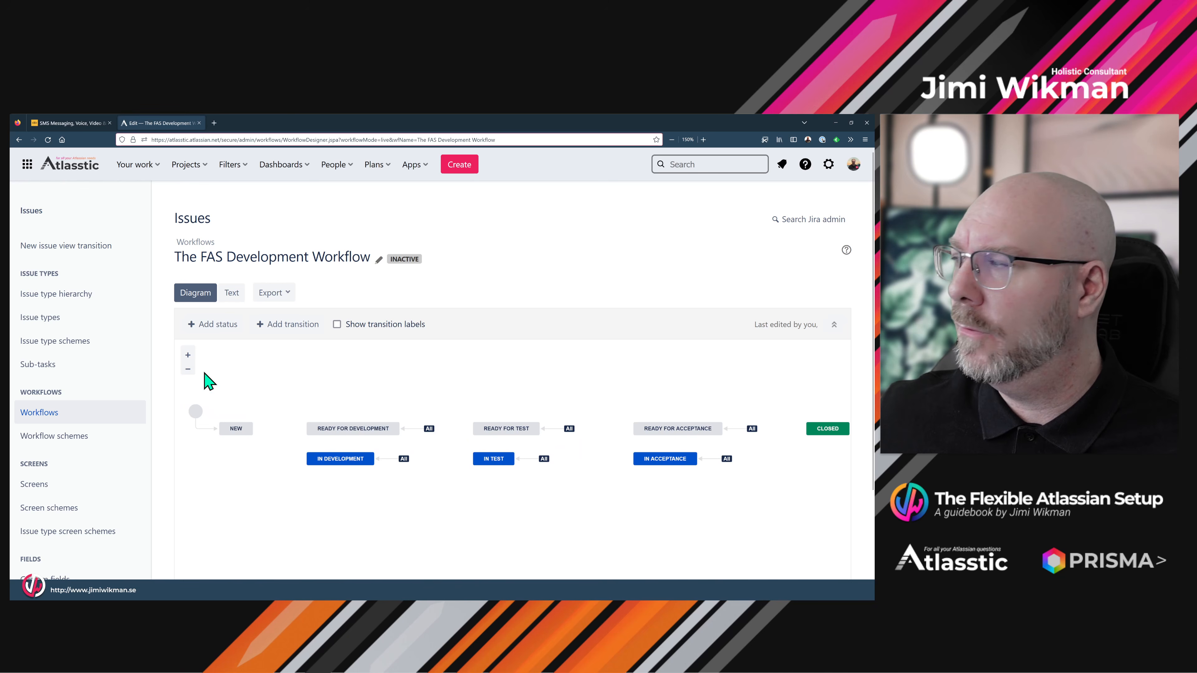
{"action": "left_click_drag", "start_coordinate": [534, 542], "coordinate": [515, 537]}
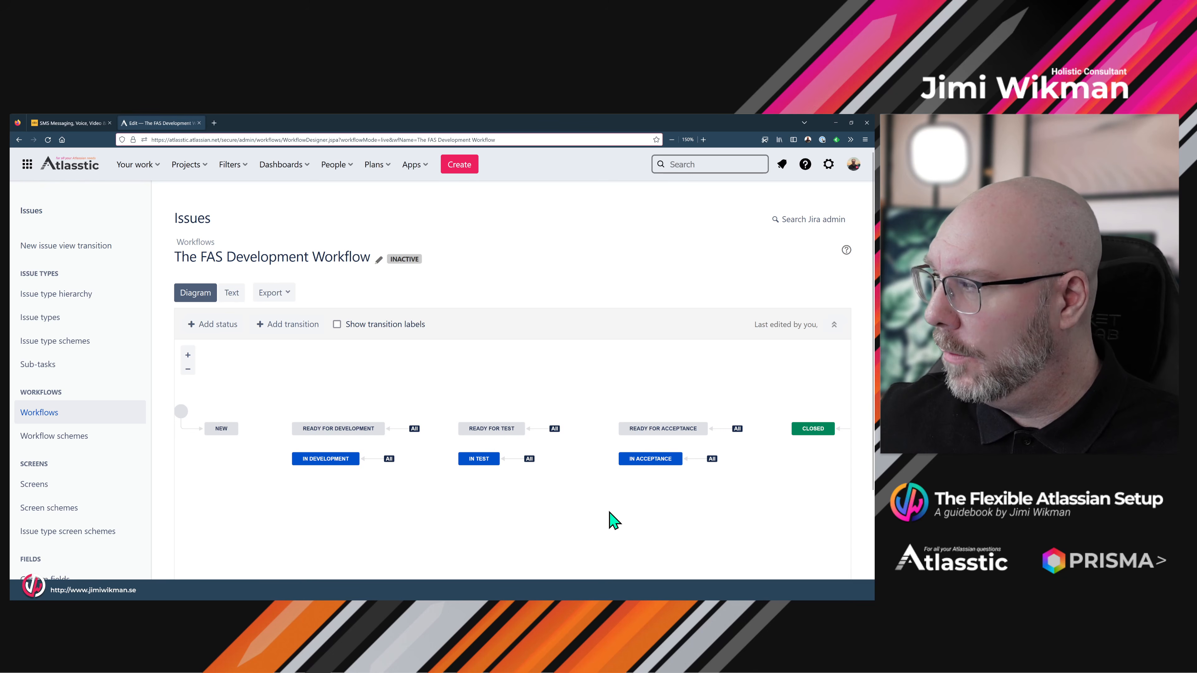
{"action": "left_click_drag", "start_coordinate": [695, 499], "coordinate": [643, 502]}
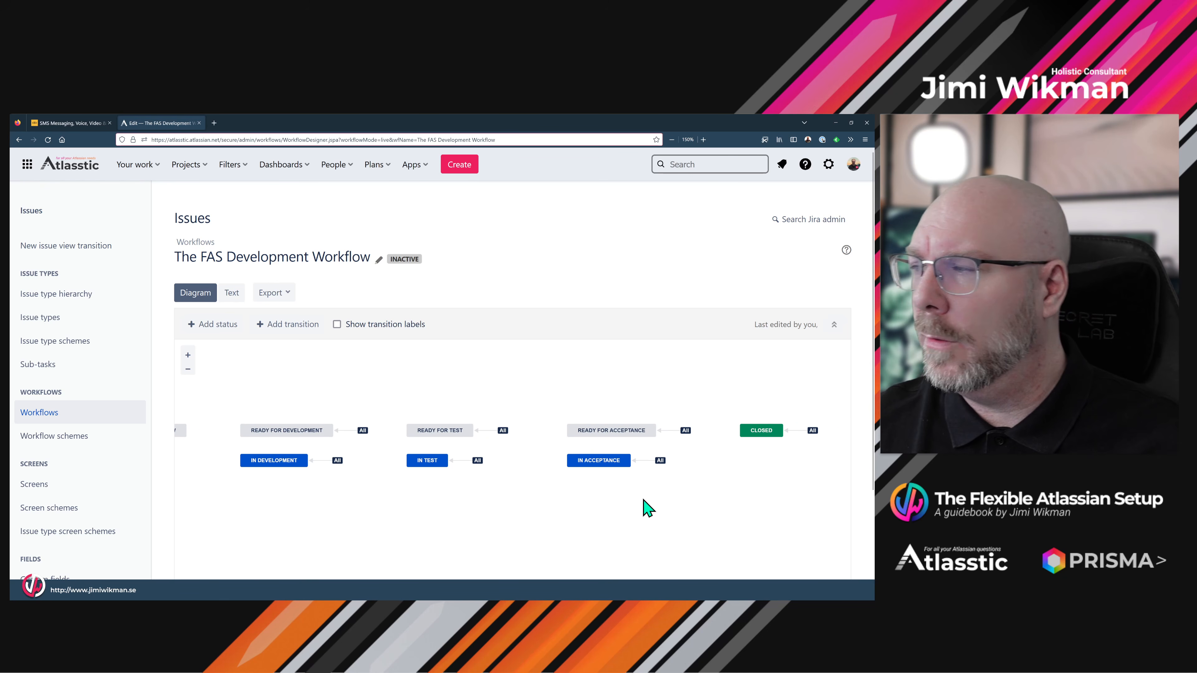
{"action": "left_click_drag", "start_coordinate": [241, 415], "coordinate": [386, 402]}
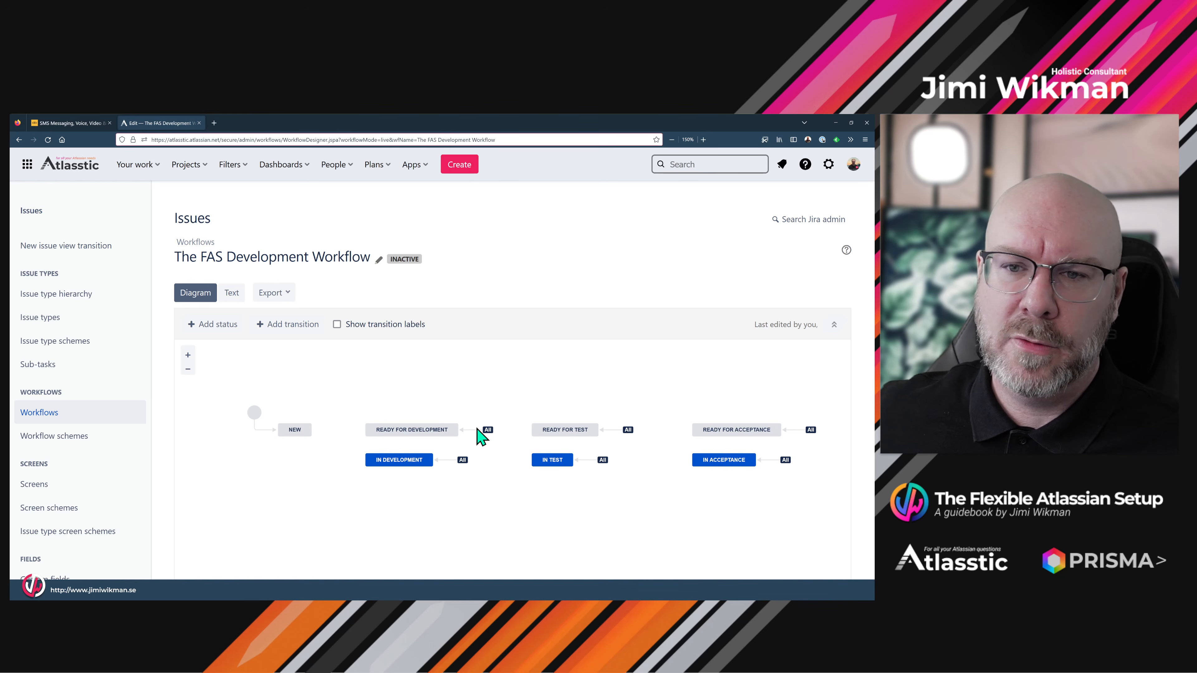
{"action": "left_click_drag", "start_coordinate": [617, 401], "coordinate": [365, 393]}
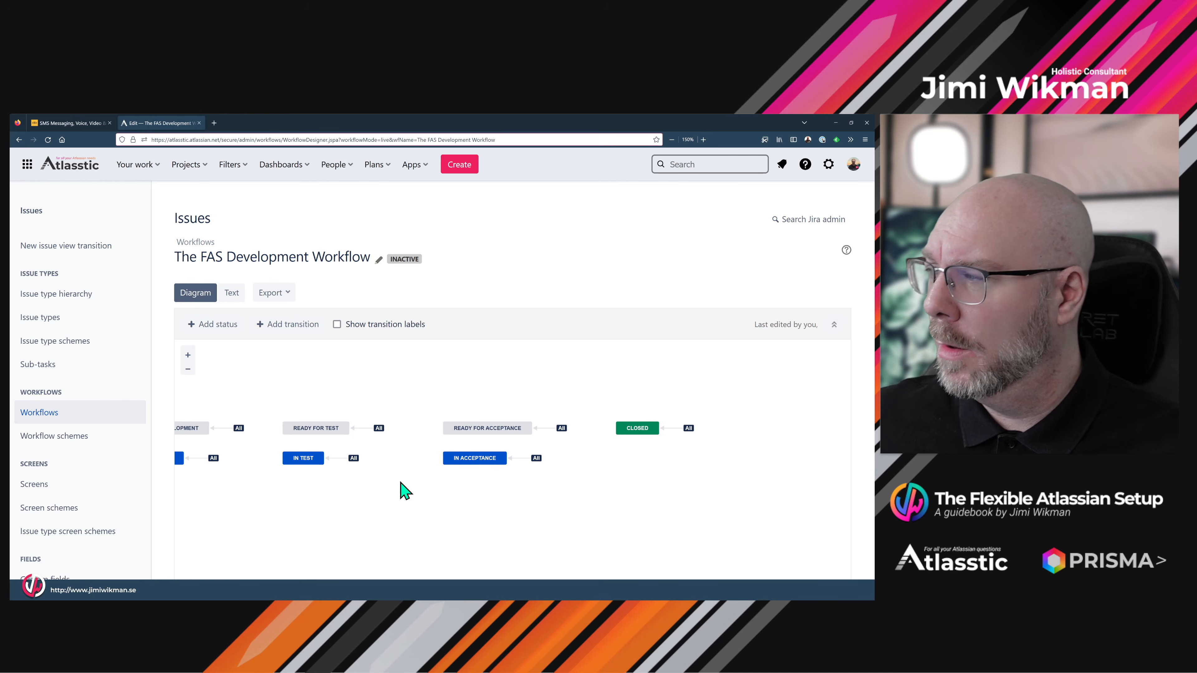
{"action": "left_click_drag", "start_coordinate": [302, 507], "coordinate": [631, 497]}
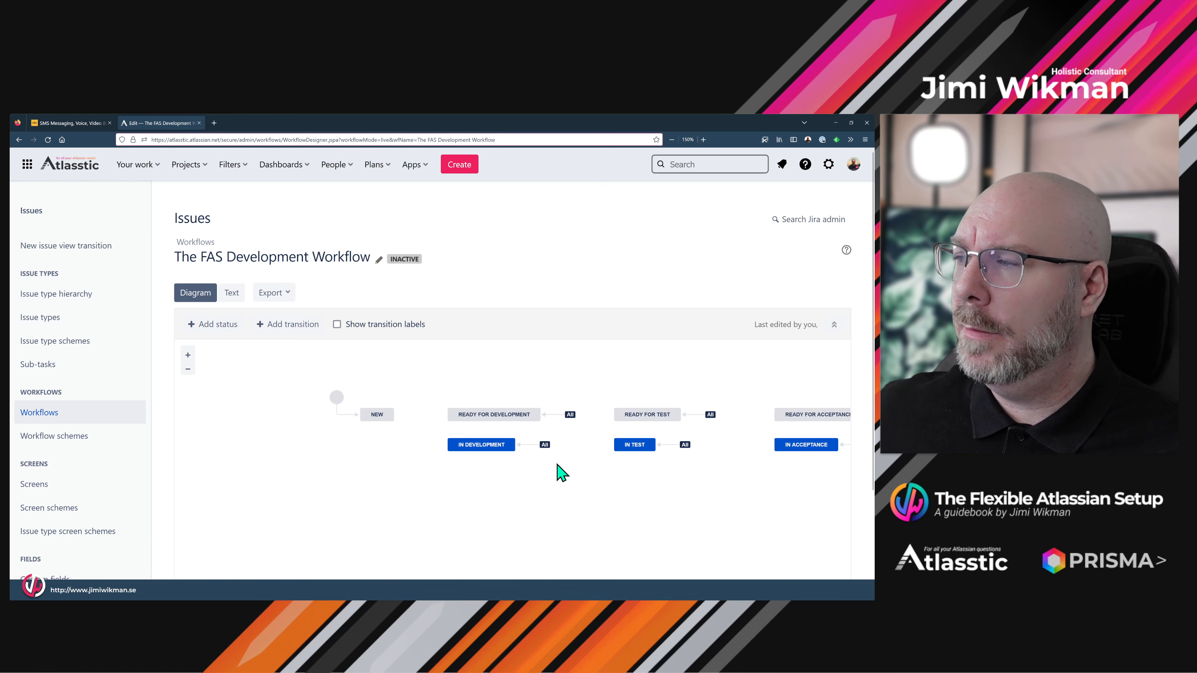
{"action": "left_click_drag", "start_coordinate": [556, 463], "coordinate": [467, 480]}
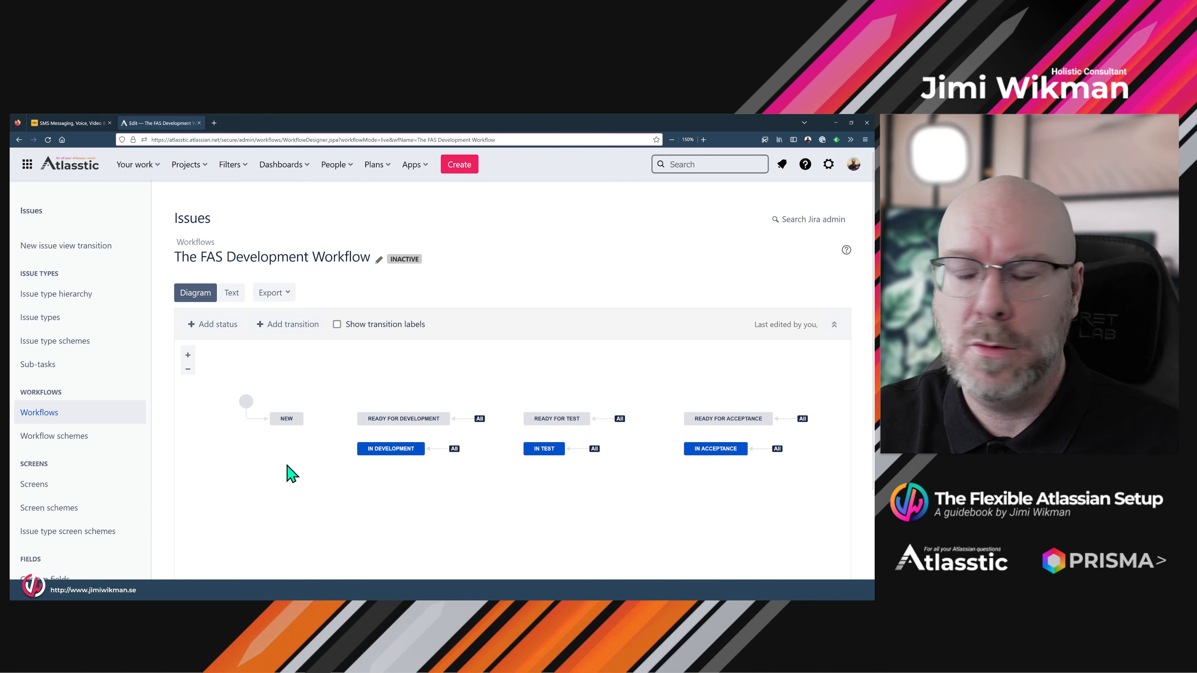
- Let all statuses transition to NEW, align it with the others, and inspect the All→NEW transition
{"action": "left_click", "coordinate": [291, 417]}
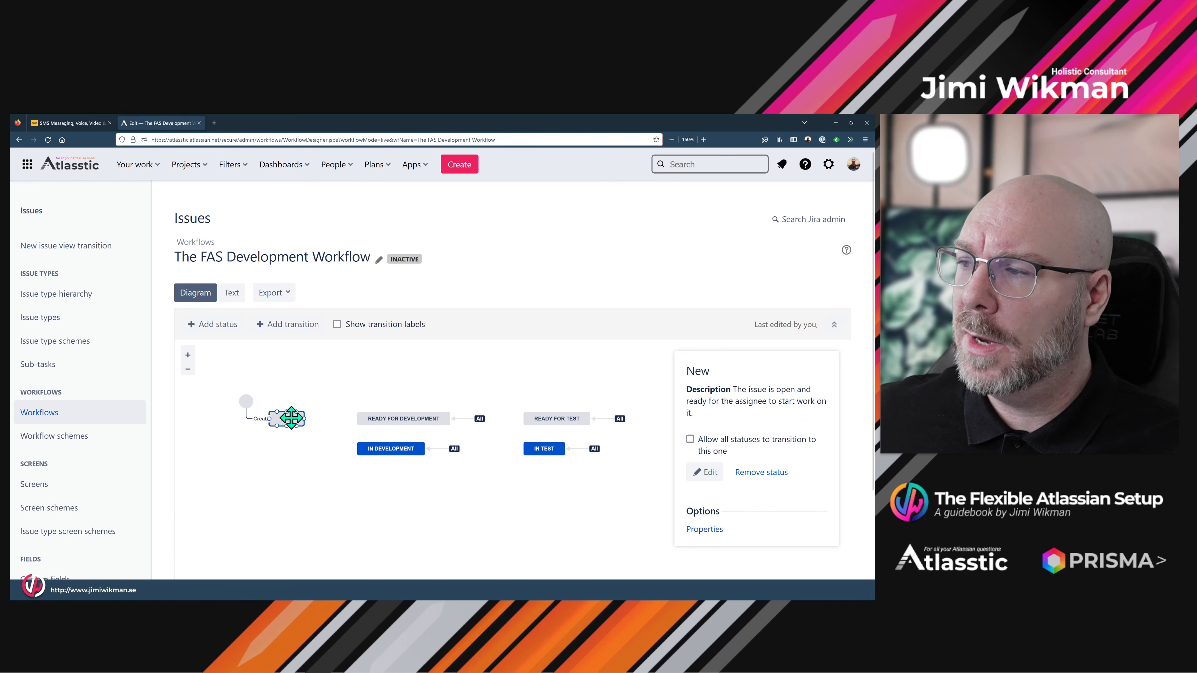
{"action": "left_click", "coordinate": [690, 439]}
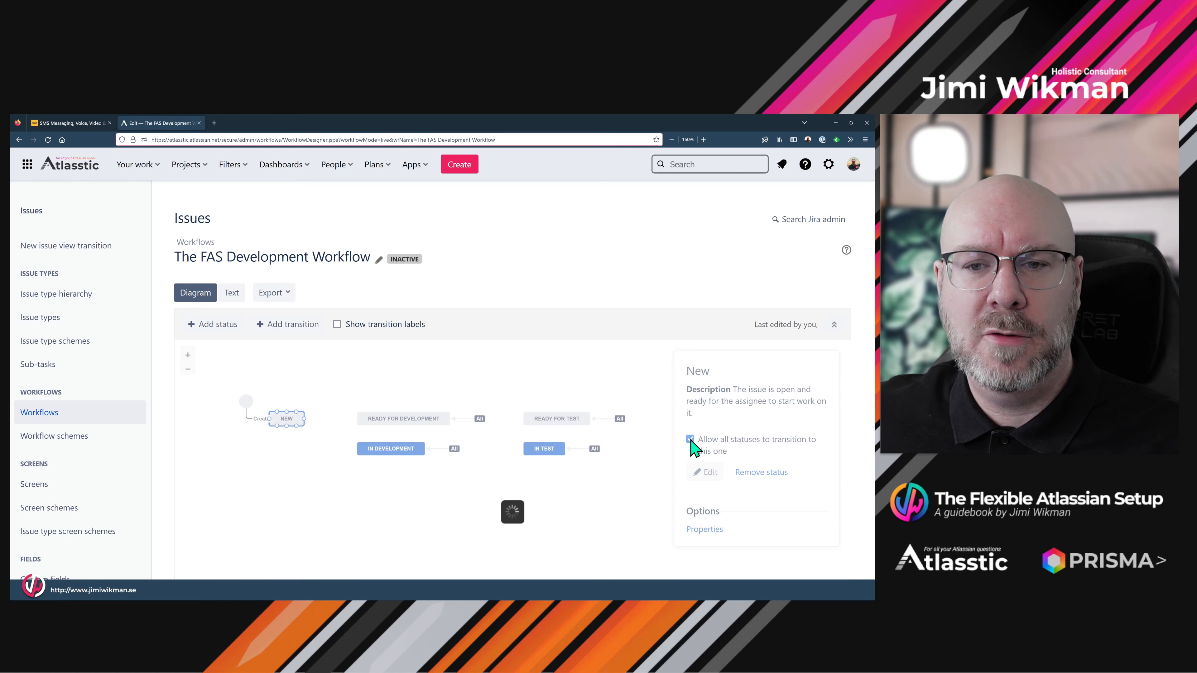
{"action": "left_click", "coordinate": [495, 504]}
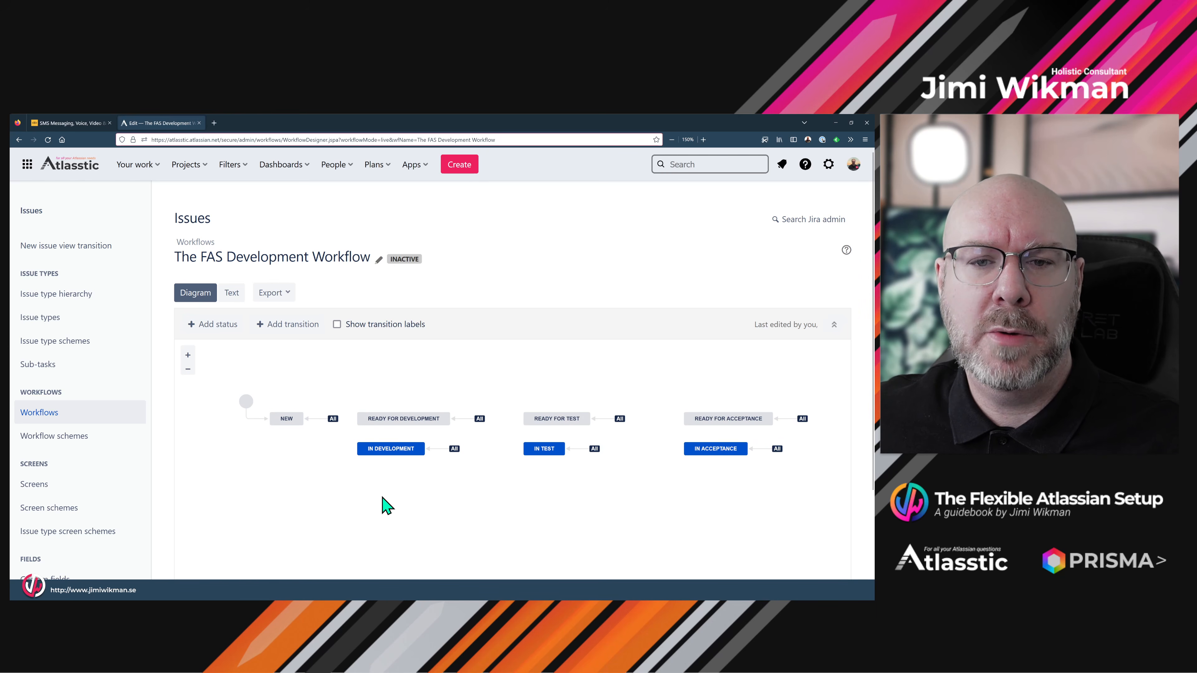
{"action": "left_click", "coordinate": [282, 421]}
{"action": "left_click_drag", "start_coordinate": [282, 426], "coordinate": [283, 424]}
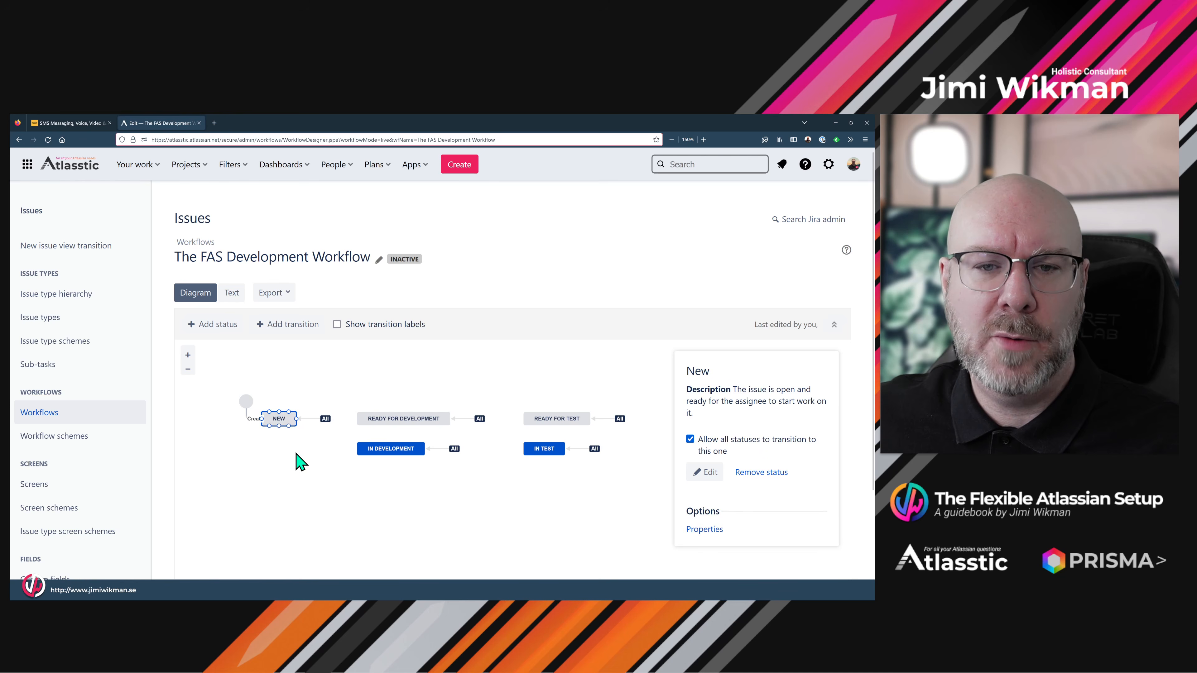
{"action": "left_click", "coordinate": [307, 450]}
{"action": "left_click", "coordinate": [315, 419]}
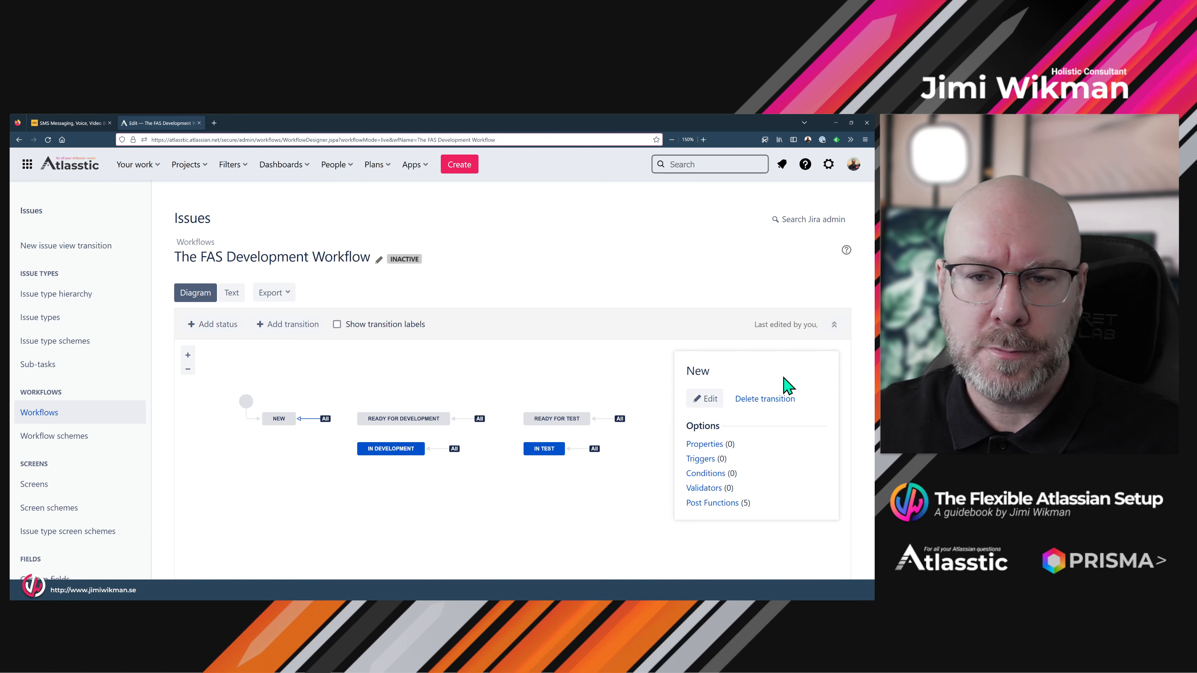
- Add an Update Issue Field post function to the New transition setting Resolution to None
{"action": "left_click", "coordinate": [715, 506]}
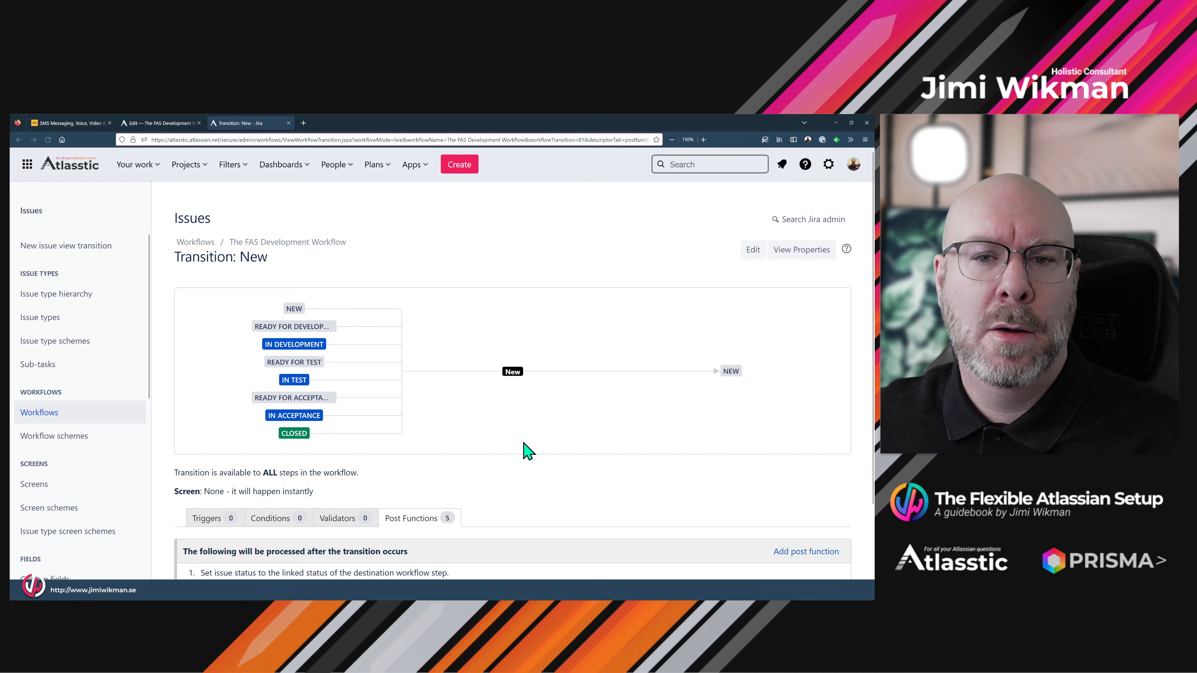
{"action": "scroll", "coordinate": [556, 424], "scroll_direction": "down", "scroll_amount": 3}
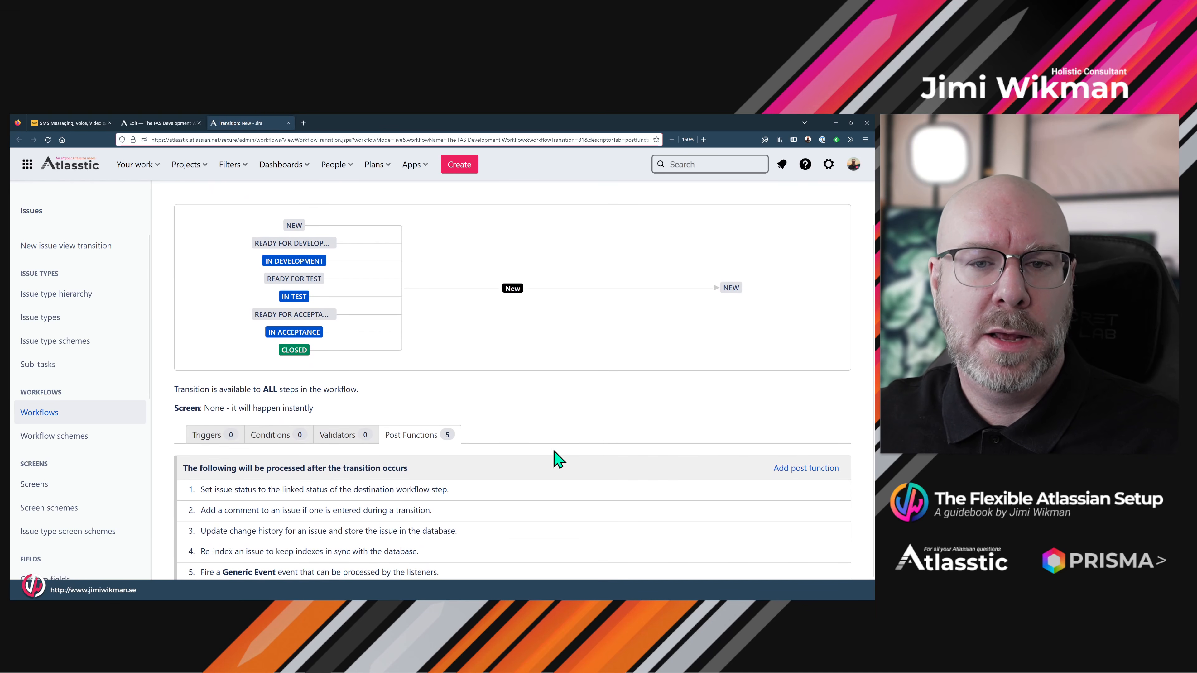
{"action": "left_click", "coordinate": [803, 475]}
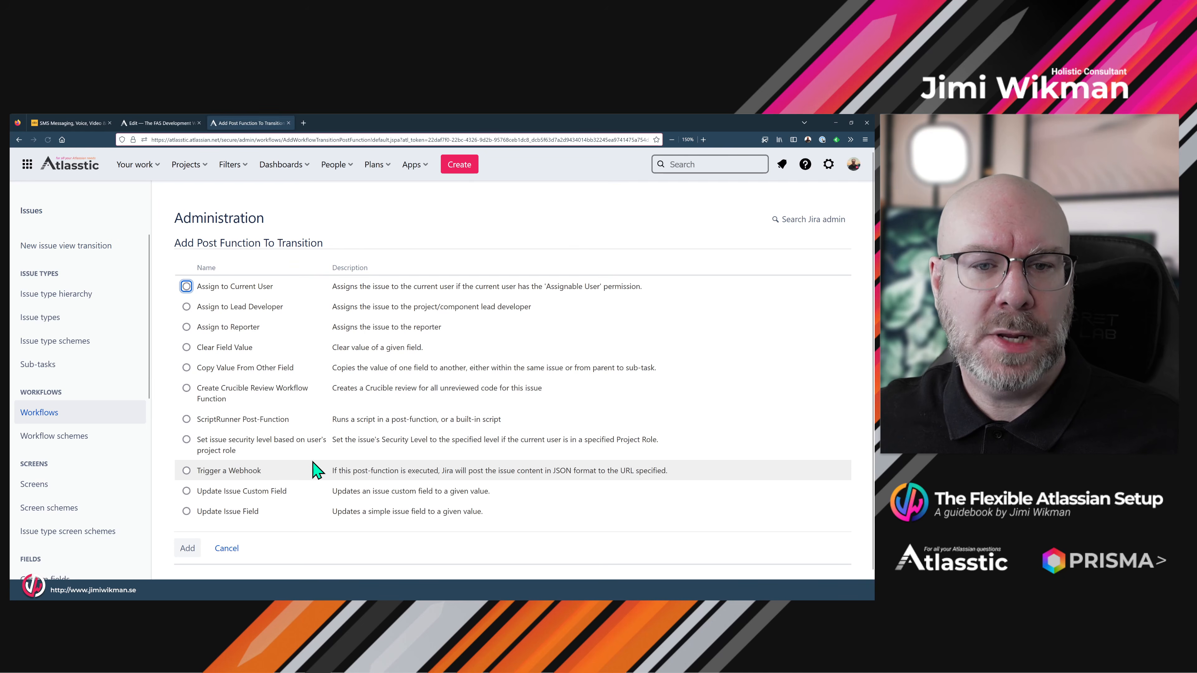
{"action": "left_click", "coordinate": [187, 511]}
{"action": "left_click", "coordinate": [187, 548]}
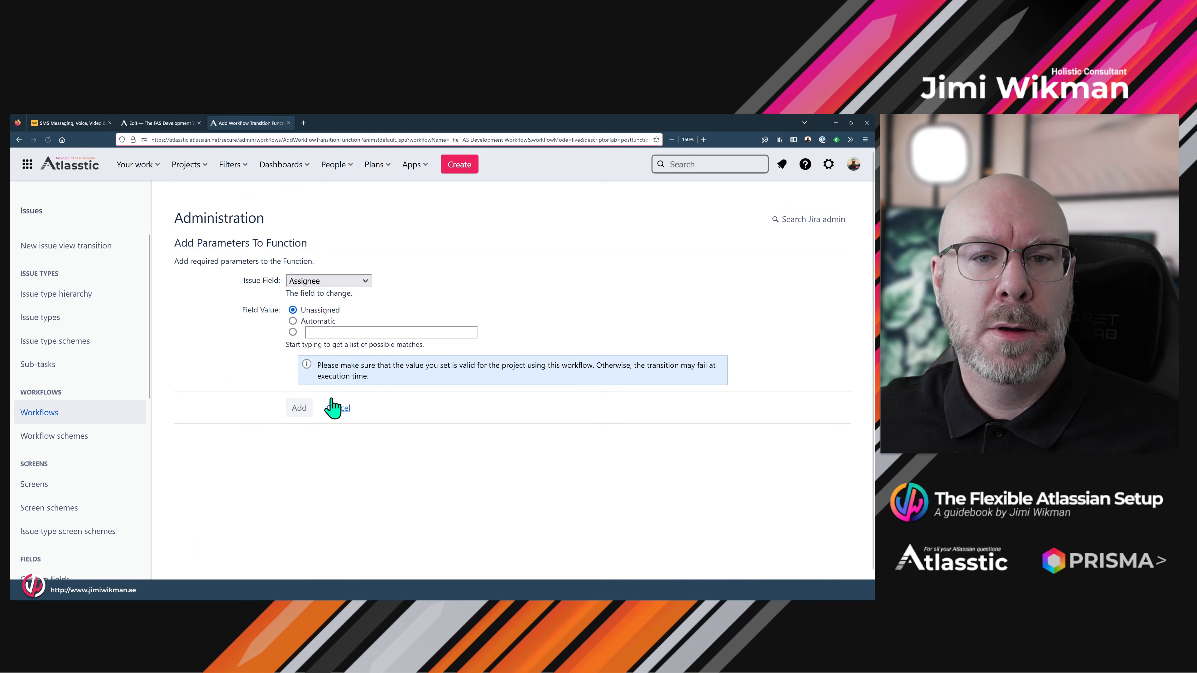
{"action": "left_click", "coordinate": [347, 282]}
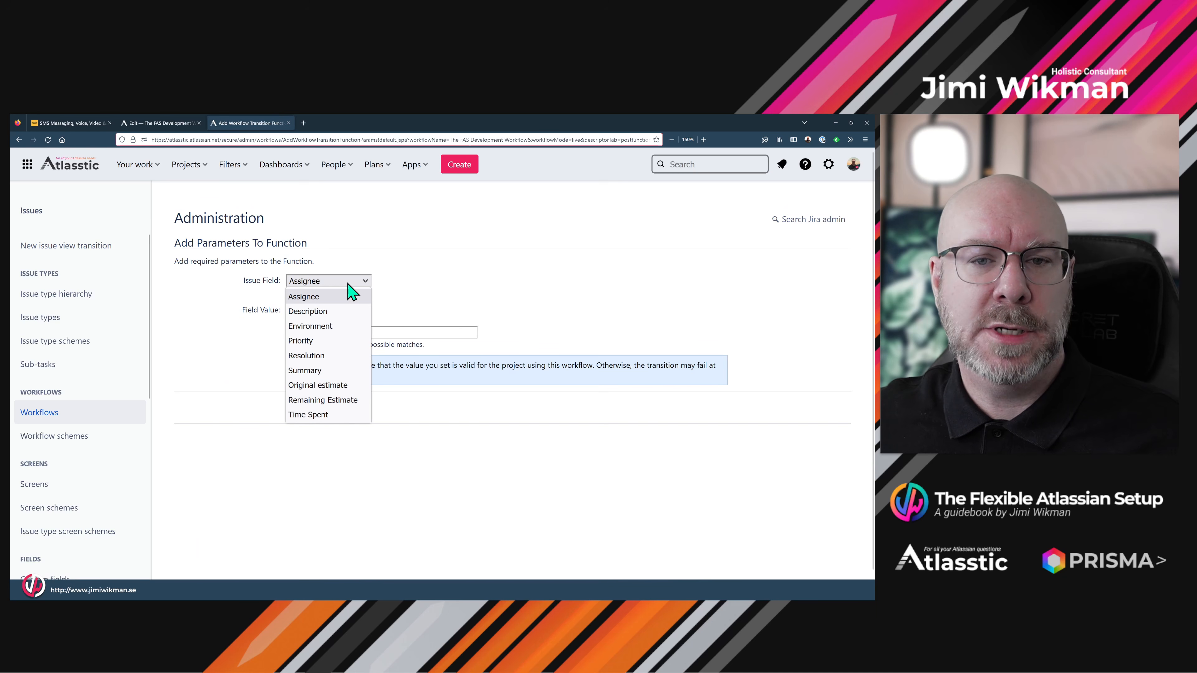
{"action": "left_click", "coordinate": [340, 356]}
{"action": "left_click", "coordinate": [328, 312]}
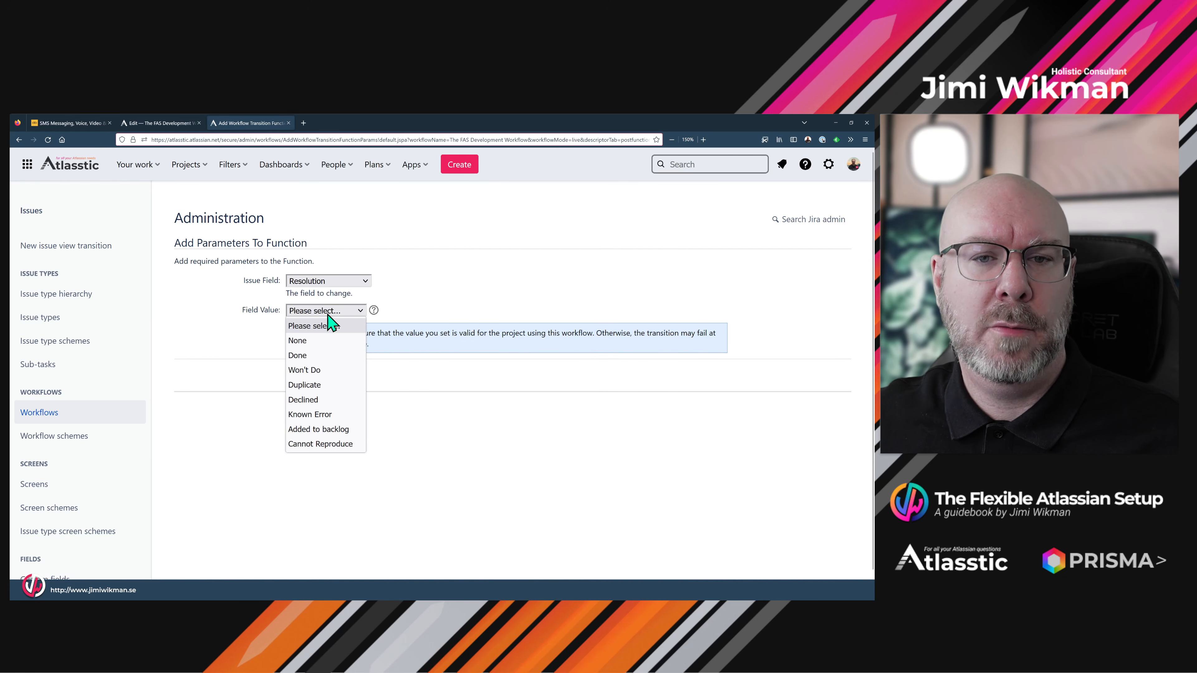
{"action": "left_click", "coordinate": [327, 342]}
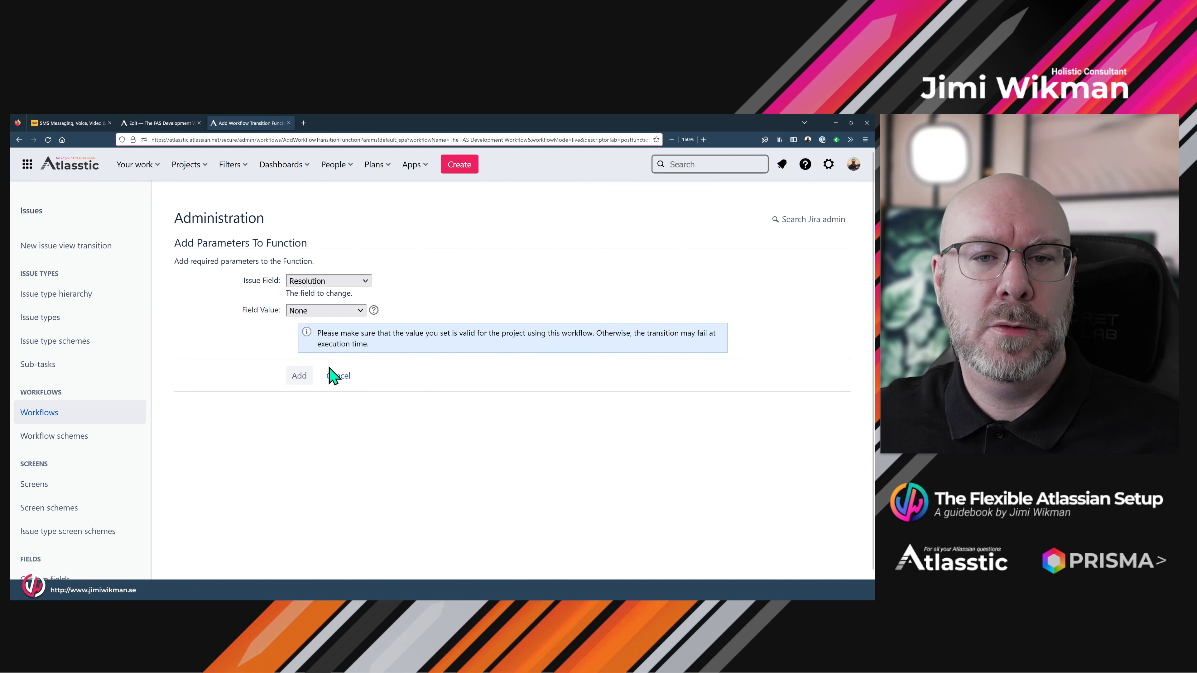
{"action": "left_click", "coordinate": [299, 377]}
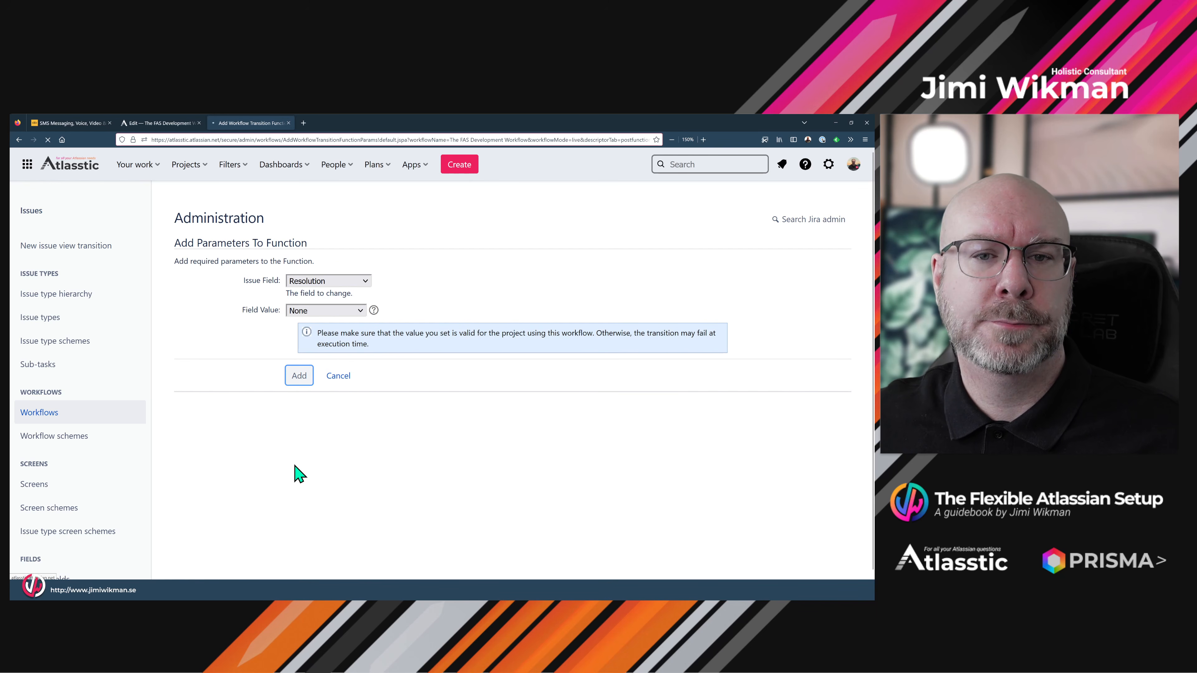
{"action": "scroll", "coordinate": [438, 472], "scroll_direction": "down", "scroll_amount": 3}
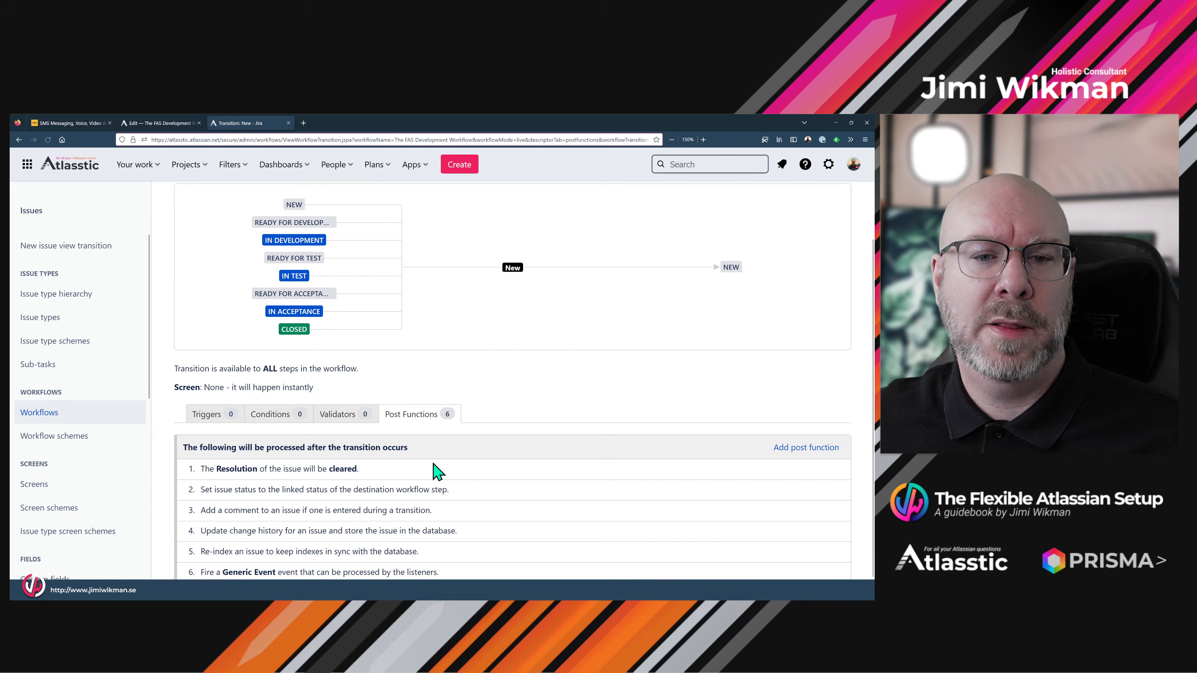
{"action": "left_click_drag", "start_coordinate": [380, 469], "coordinate": [194, 477]}
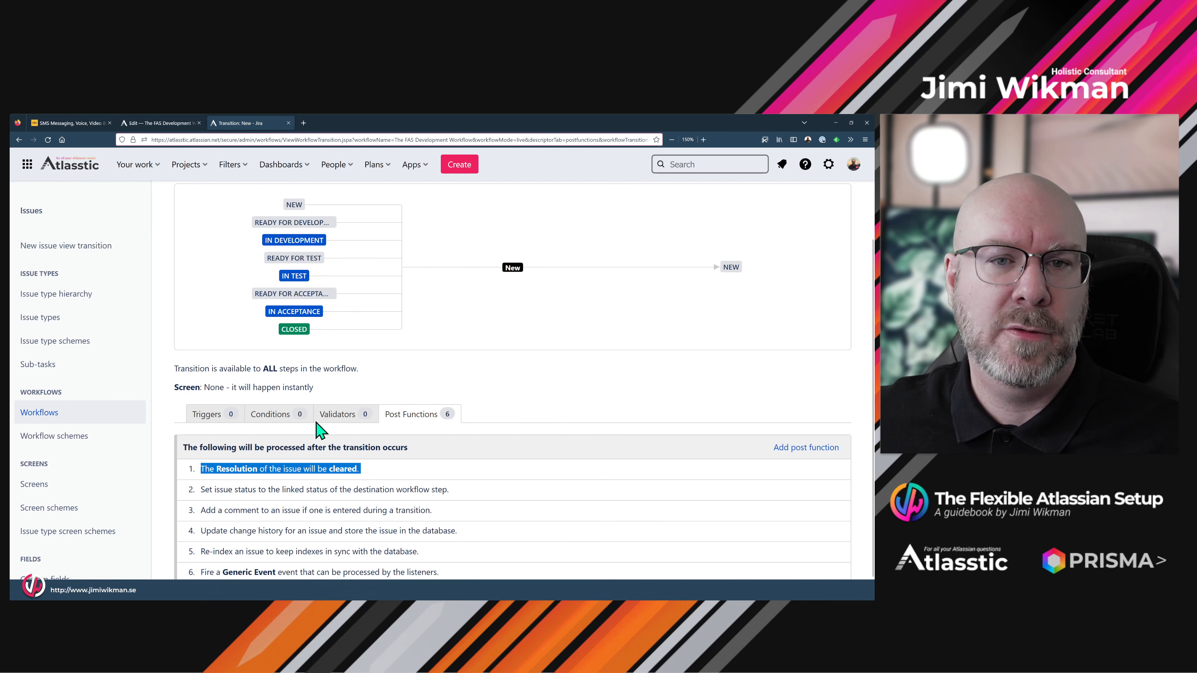
- Review the Ready for Development, In Development and In Test global transitions, then go to Workflow schemes
{"action": "left_click", "coordinate": [288, 123]}
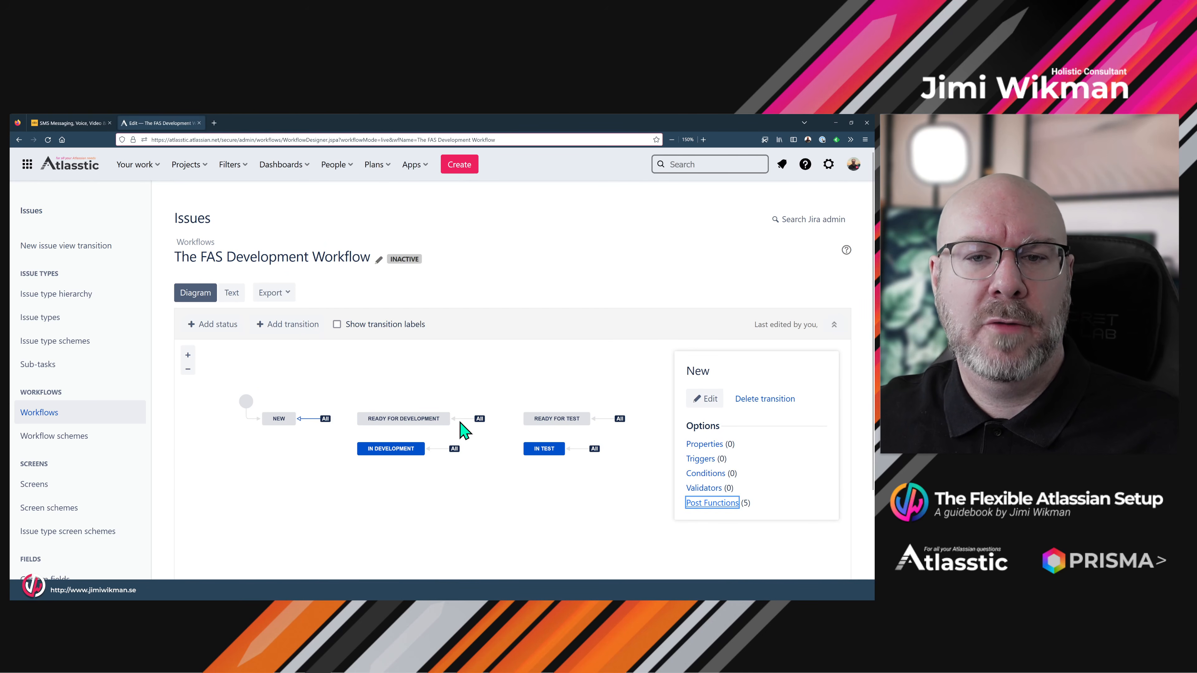
{"action": "left_click", "coordinate": [478, 419]}
{"action": "left_click", "coordinate": [453, 448]}
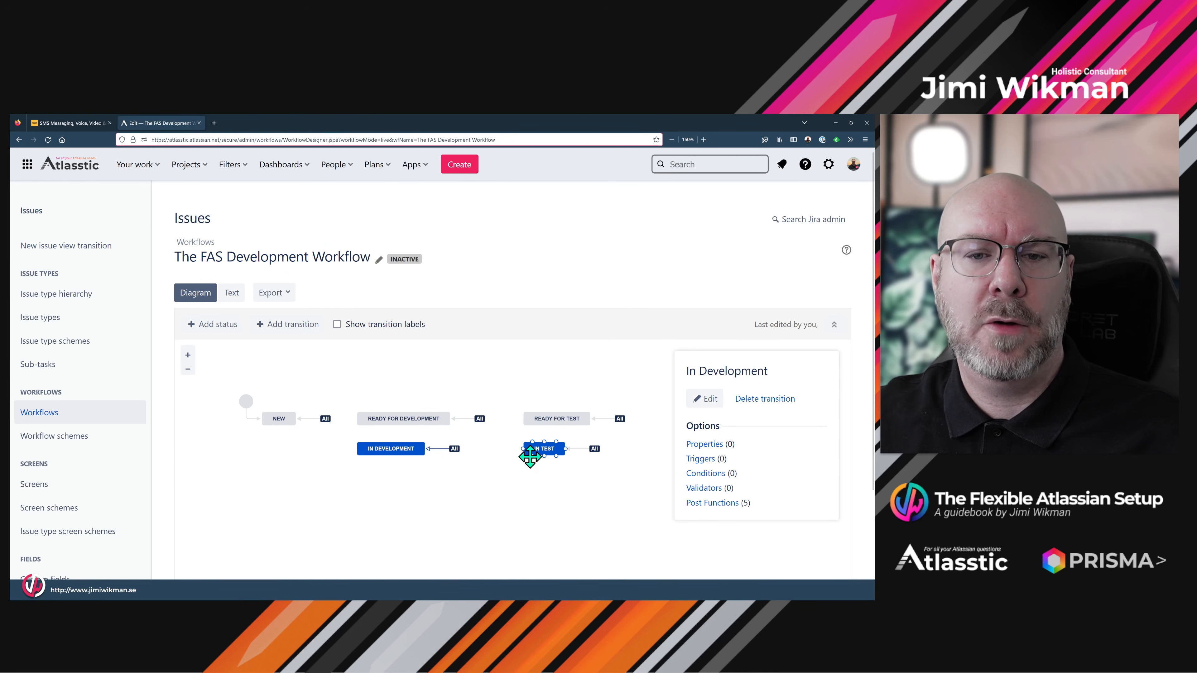
{"action": "left_click", "coordinate": [577, 450]}
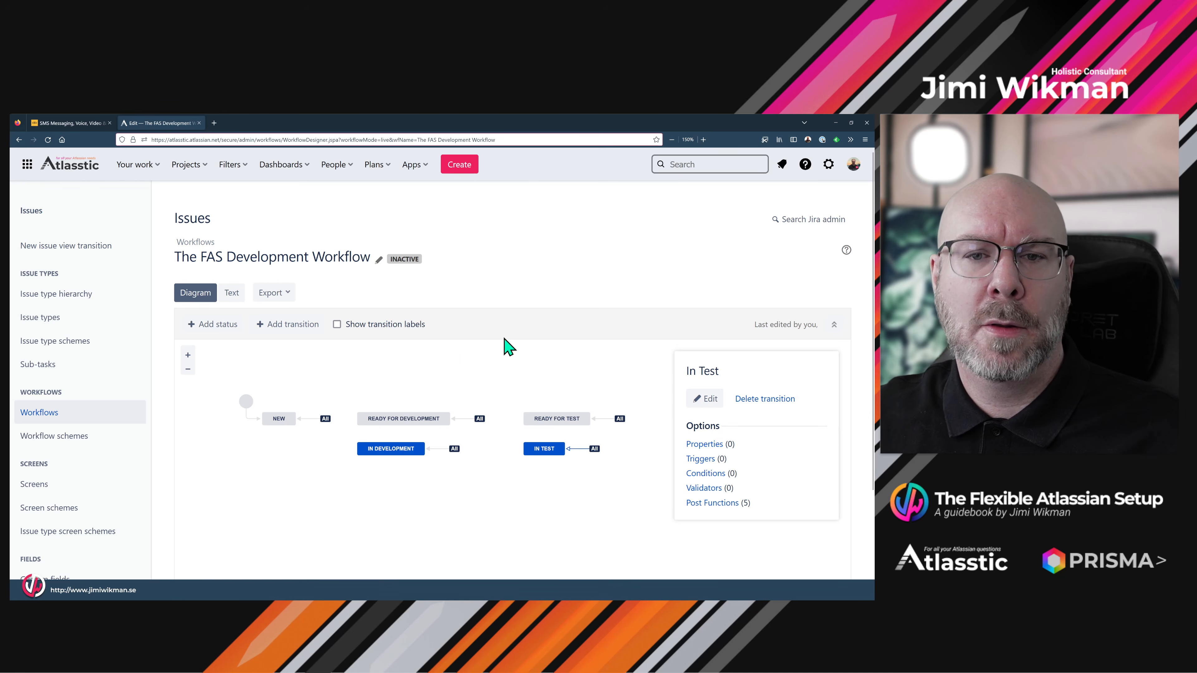
{"action": "scroll", "coordinate": [508, 349], "scroll_direction": "down", "scroll_amount": 2}
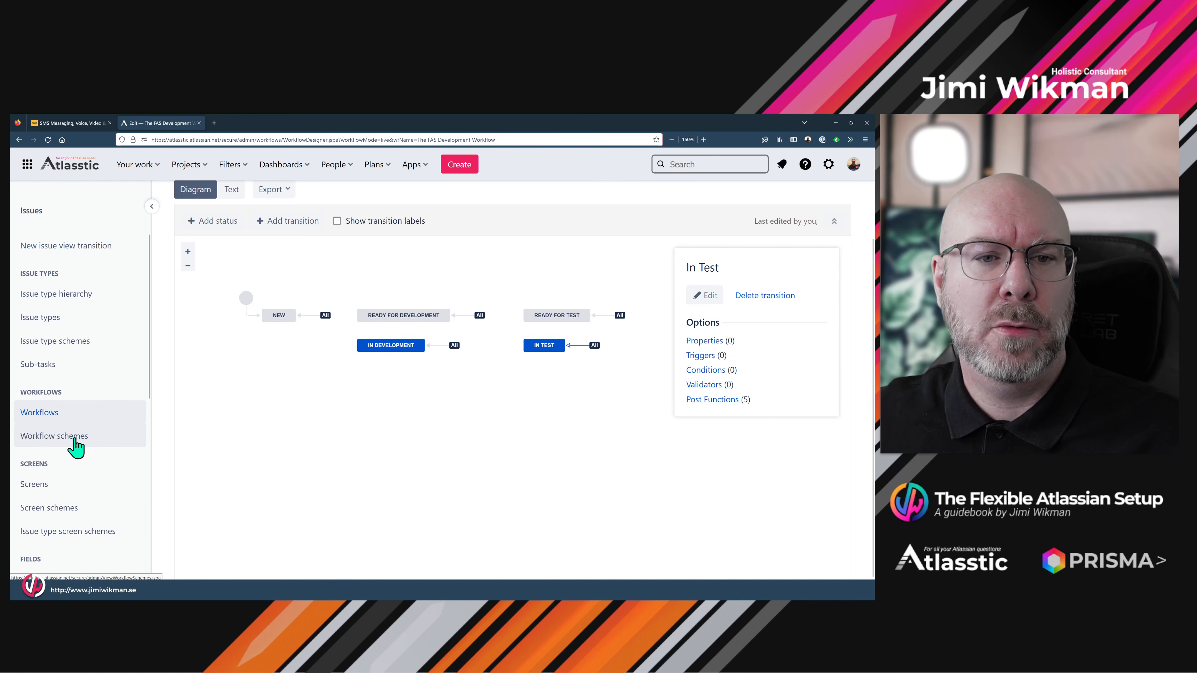
{"action": "left_click", "coordinate": [109, 123]}
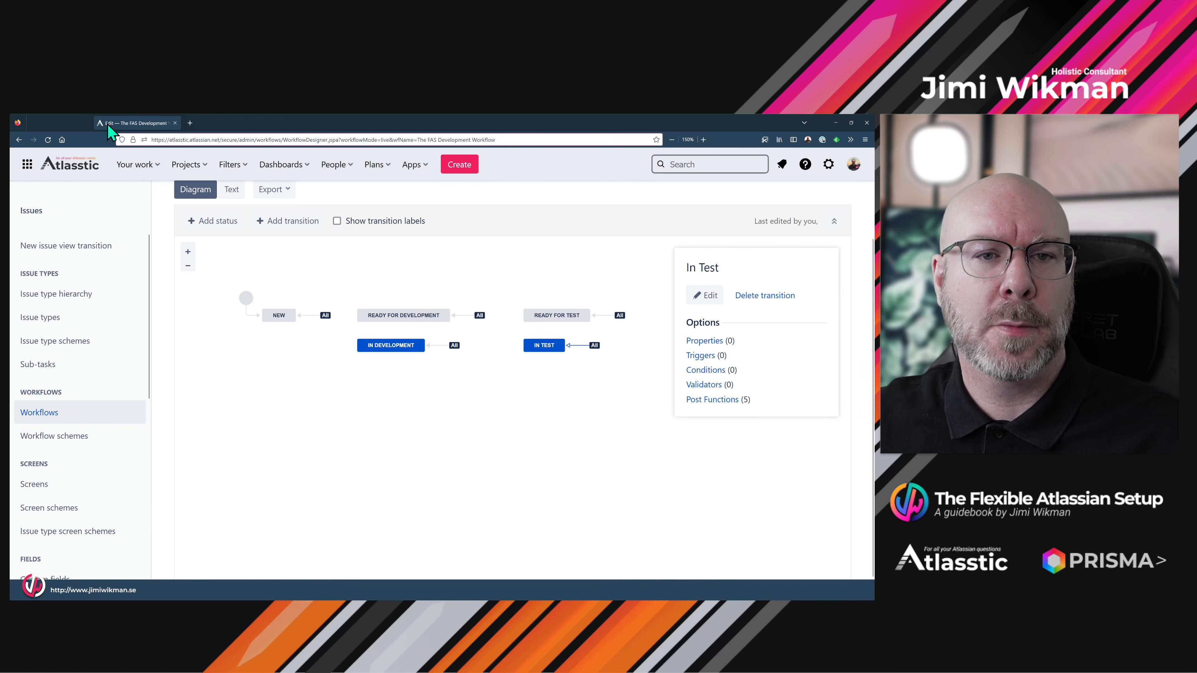
{"action": "left_click", "coordinate": [71, 436]}
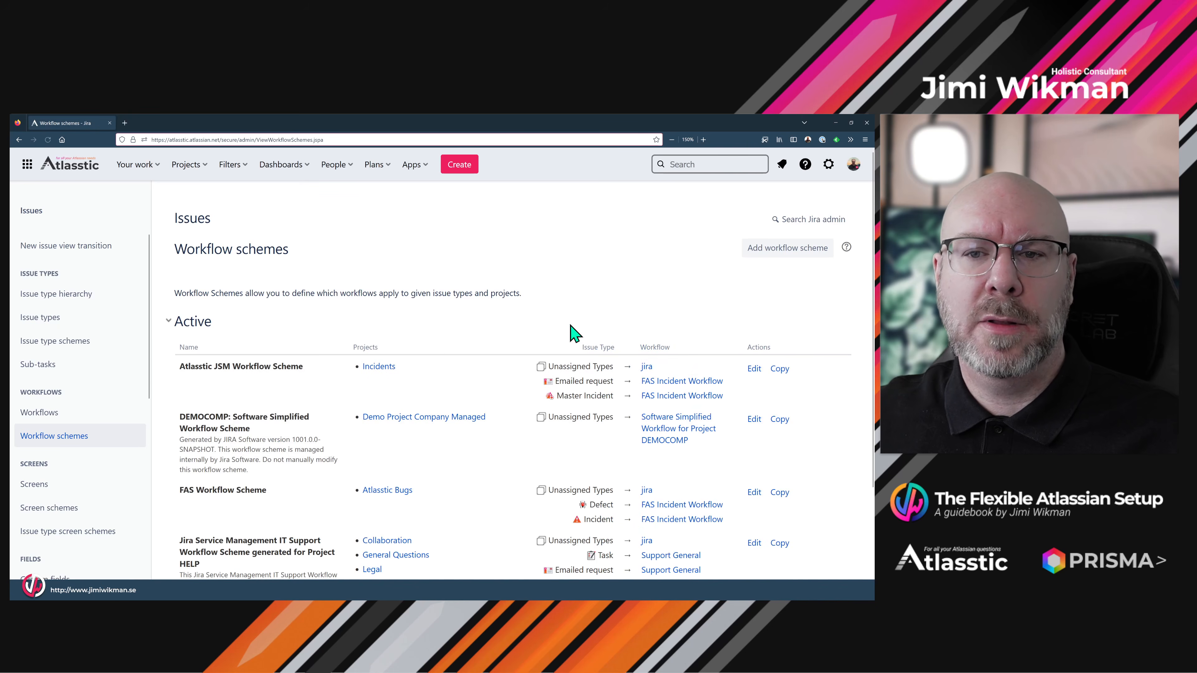
- Add a workflow scheme named 'The Flexible Atlassian Workflow Scheme'
{"action": "left_click", "coordinate": [780, 250]}
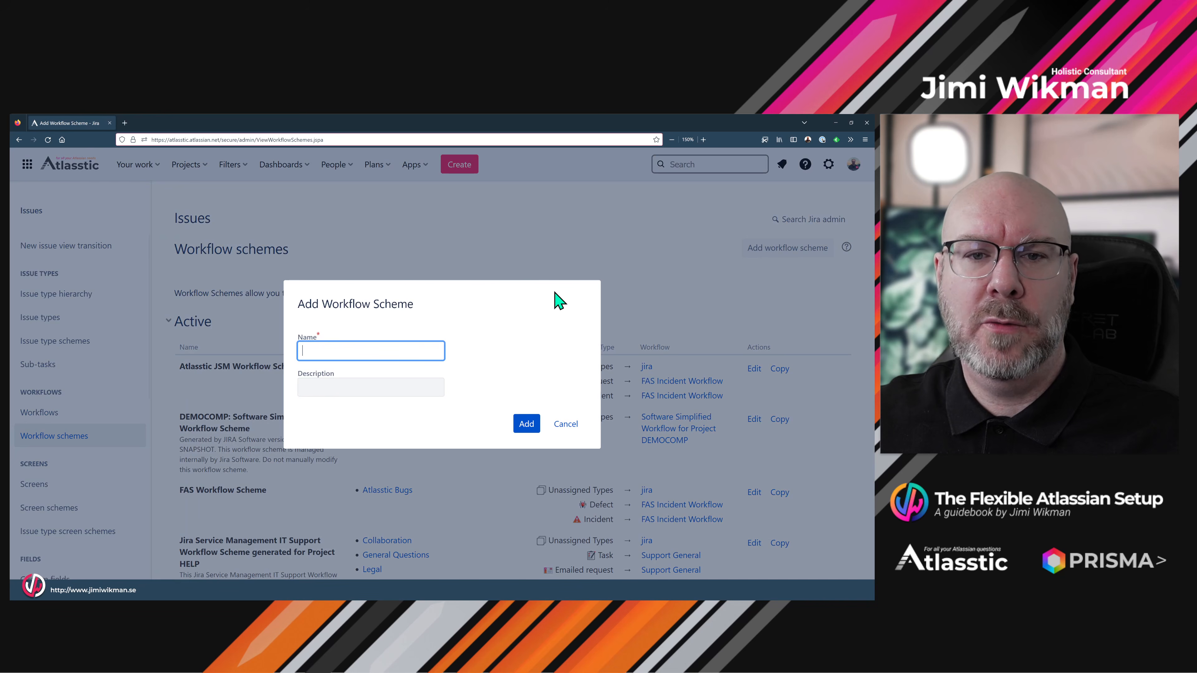
{"action": "left_click", "coordinate": [401, 352]}
{"action": "type", "text": "The"}
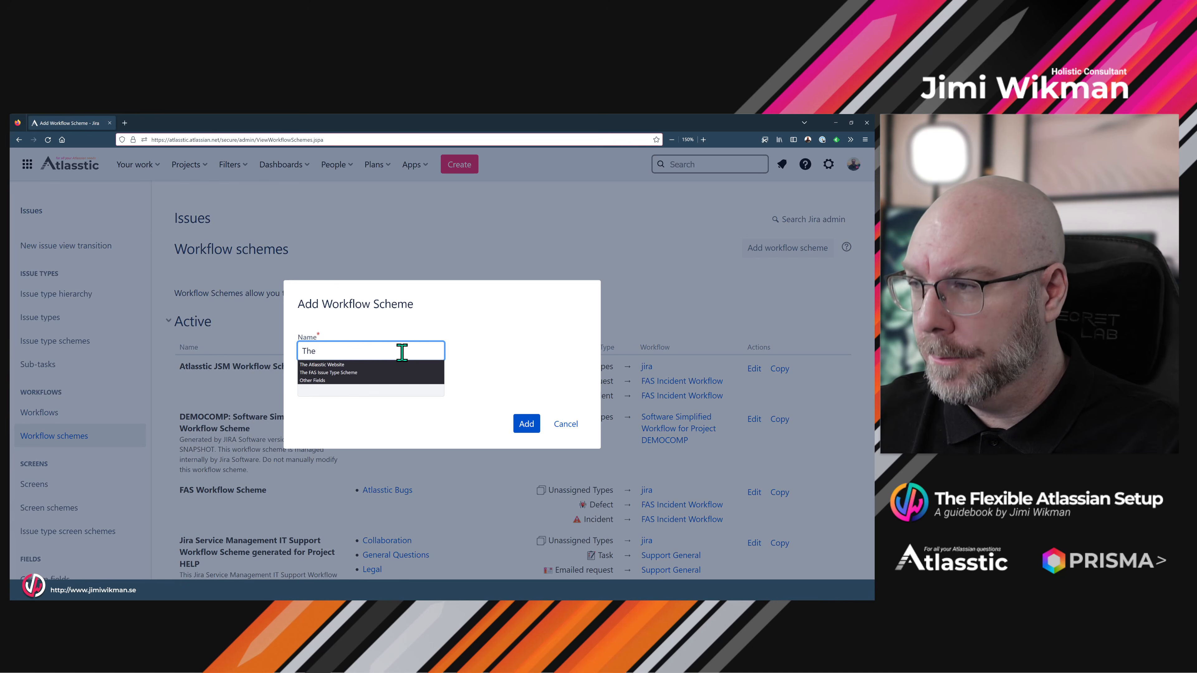
{"action": "type", "text": " Standard"}
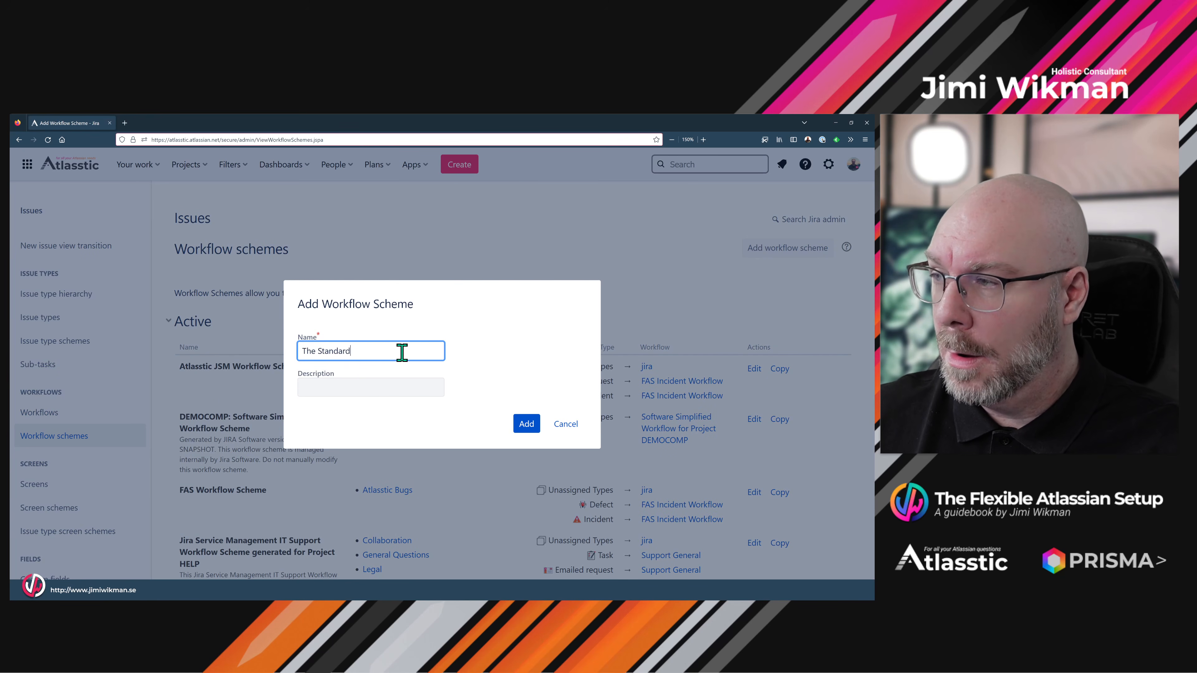
{"action": "key", "text": "BackSpace"}
{"action": "key", "text": "BackSpace"}
{"action": "key", "text": "BackSpace"}
{"action": "key", "text": "BackSpace"}
{"action": "key", "text": "BackSpace"}
{"action": "key", "text": "BackSpace"}
{"action": "key", "text": "BackSpace"}
{"action": "key", "text": "BackSpace"}
{"action": "type", "text": "Flexible Atlassian Workflow"}
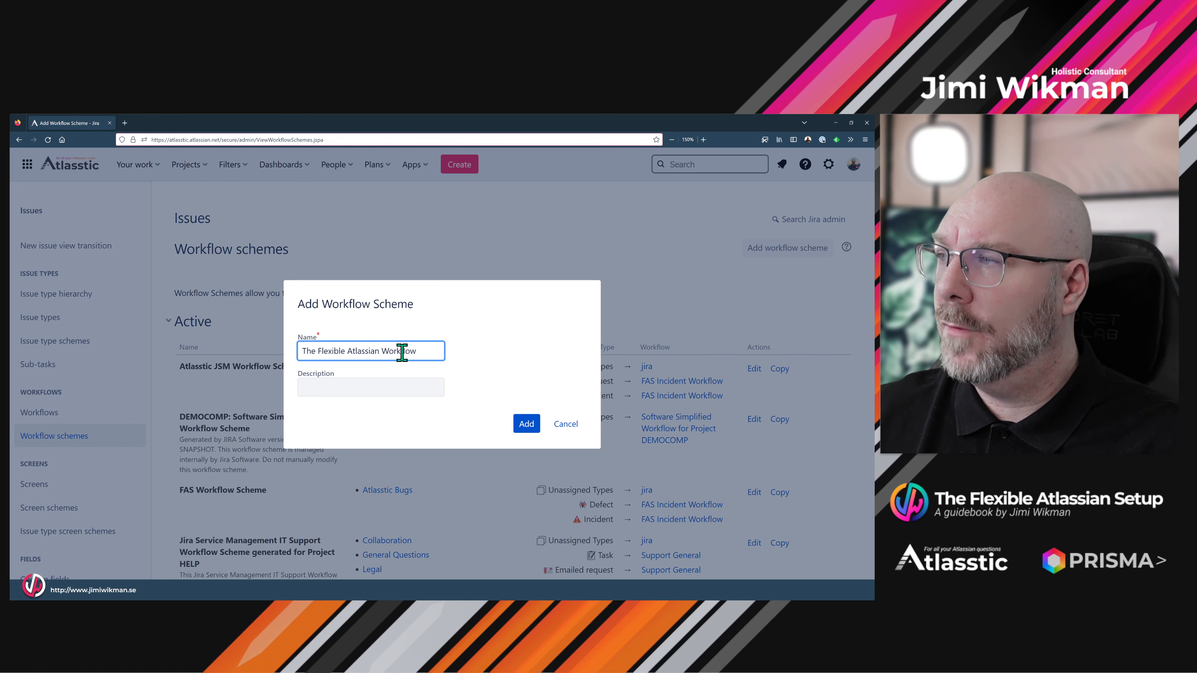
{"action": "type", "text": "heme"}
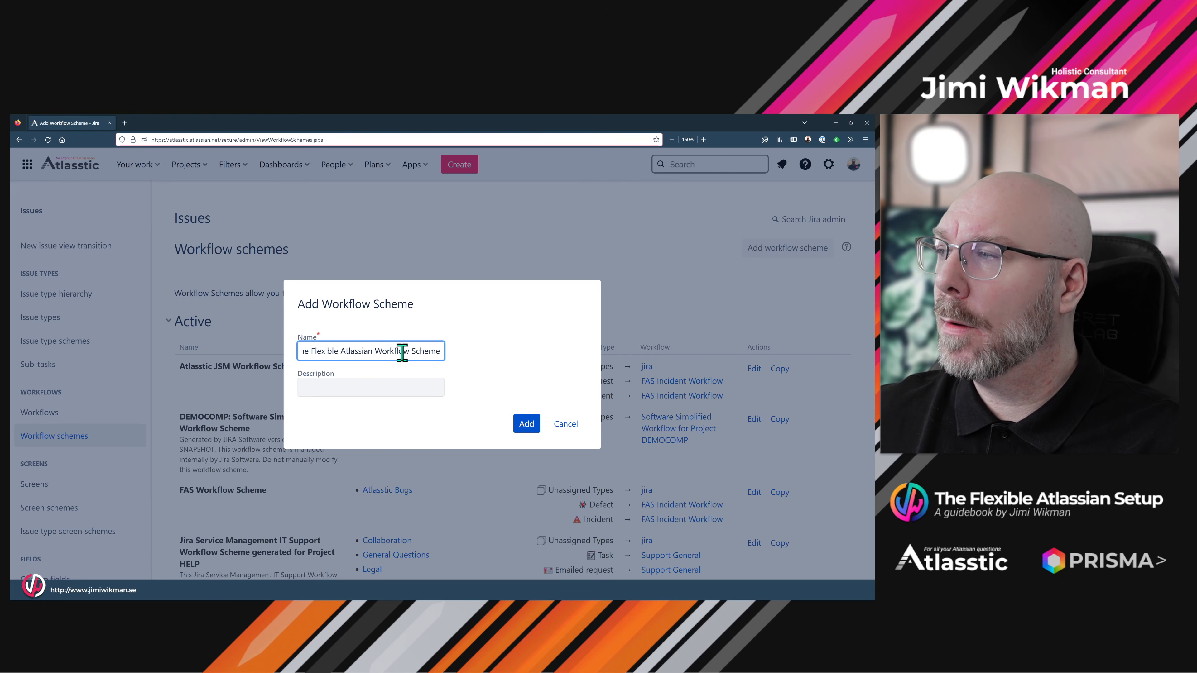
{"action": "left_click", "coordinate": [392, 389]}
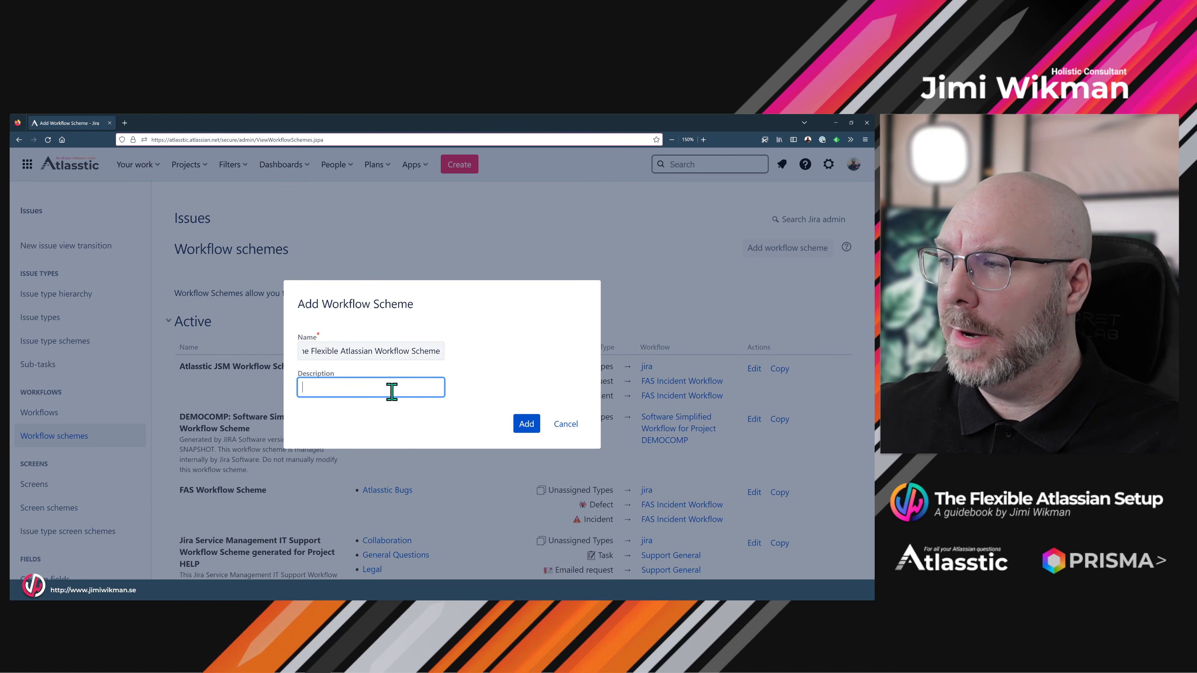
{"action": "left_click", "coordinate": [526, 424]}
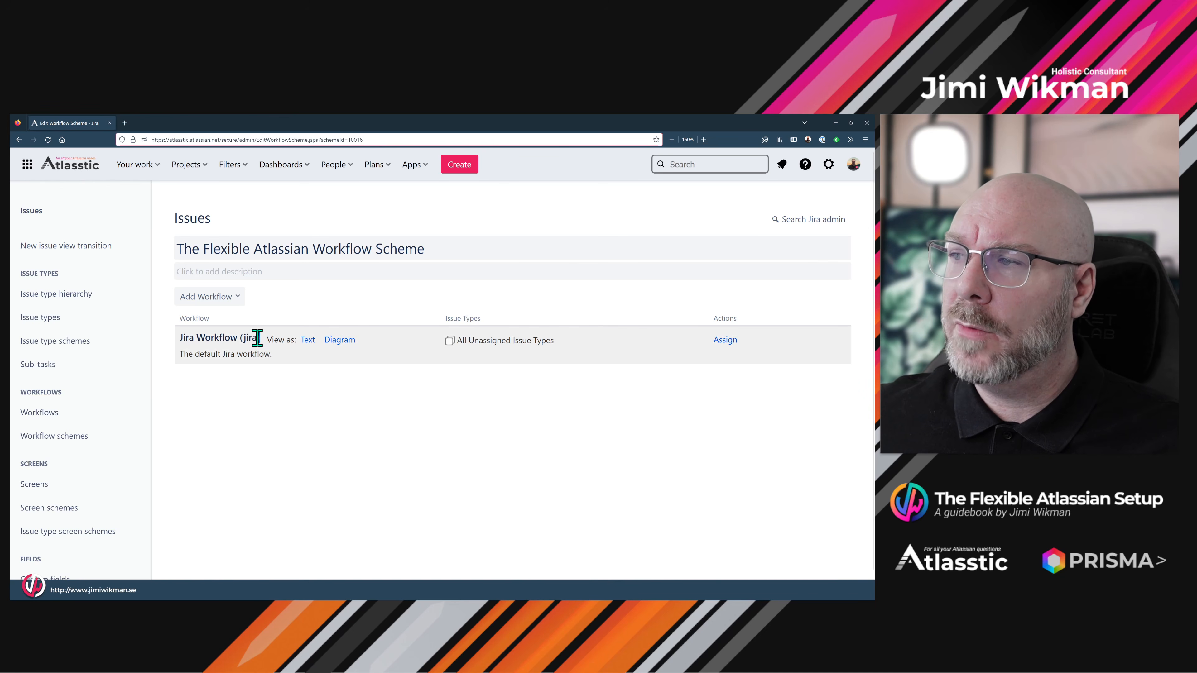
- Add the existing The FAS Development Workflow to the scheme
{"action": "left_click_drag", "start_coordinate": [257, 337], "coordinate": [180, 342]}
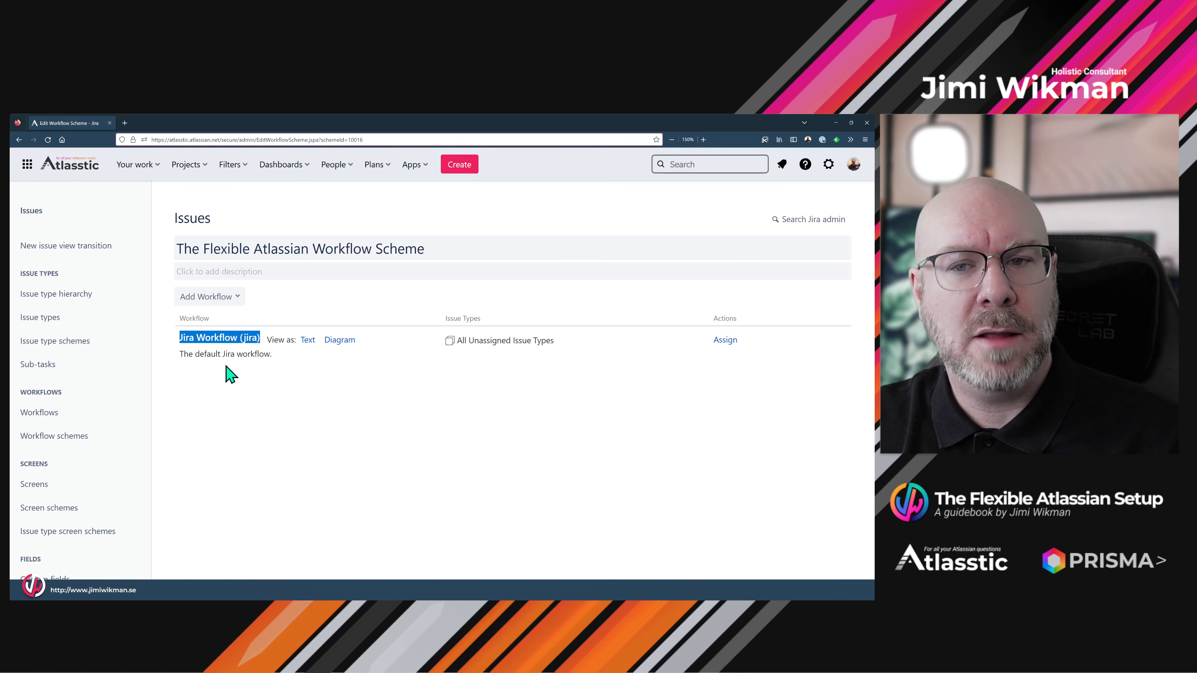
{"action": "left_click", "coordinate": [235, 298]}
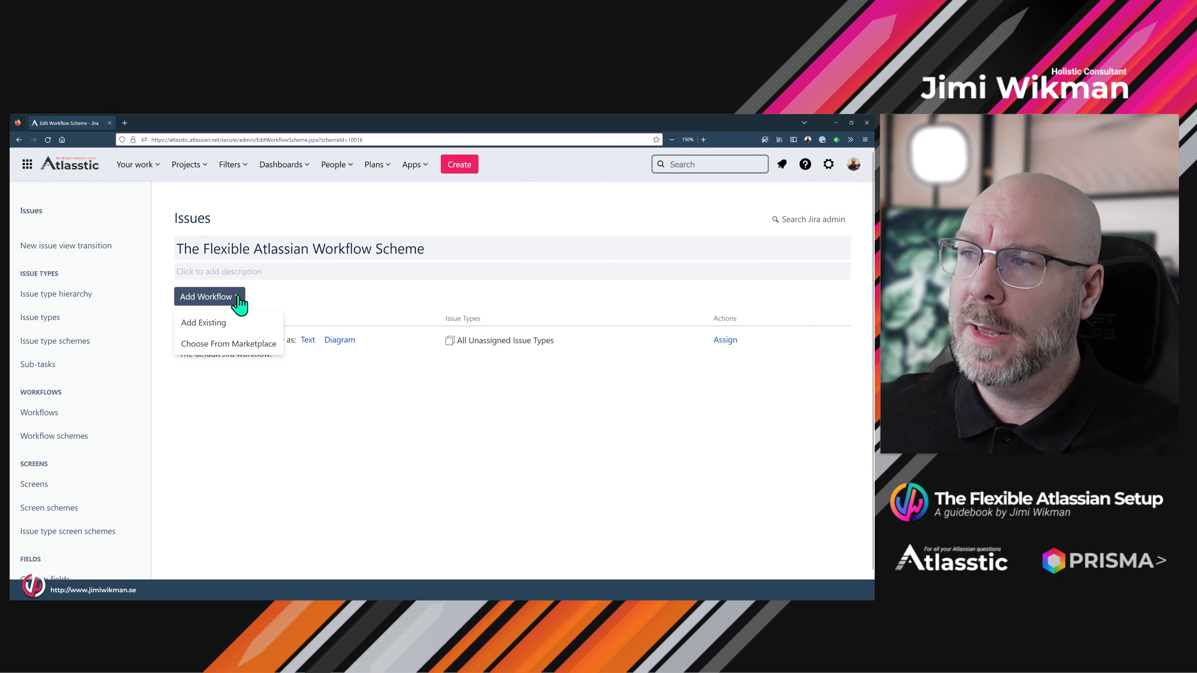
{"action": "left_click", "coordinate": [224, 325]}
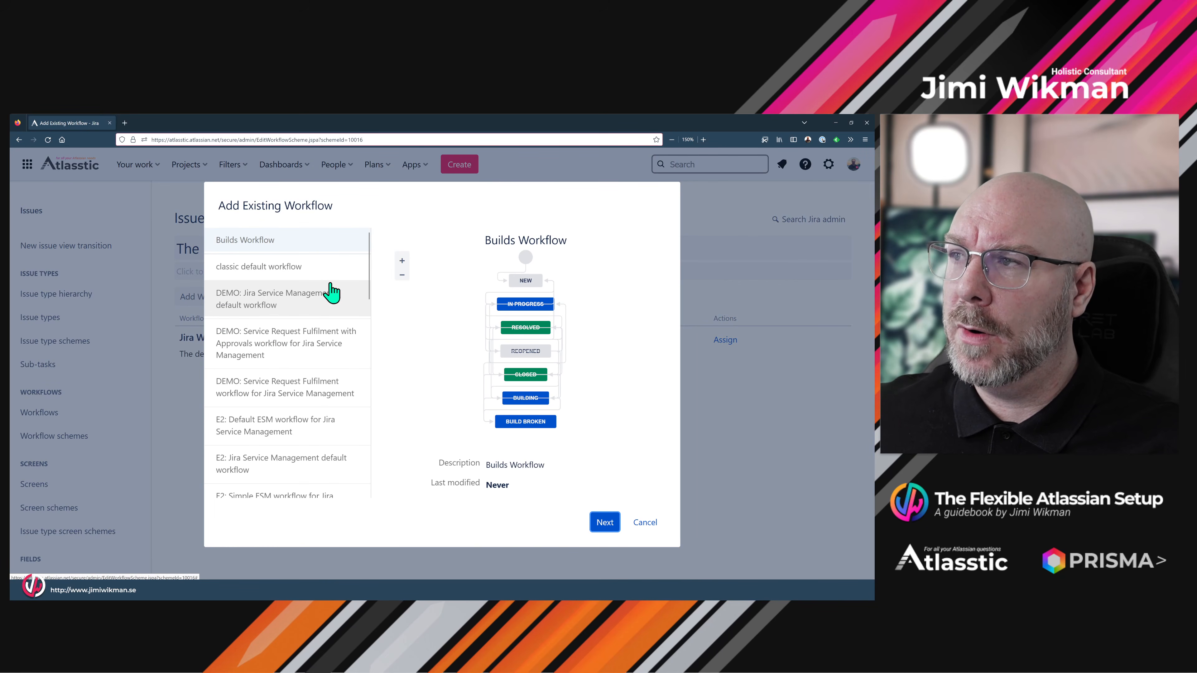
{"action": "scroll", "coordinate": [329, 293], "scroll_direction": "down", "scroll_amount": 10}
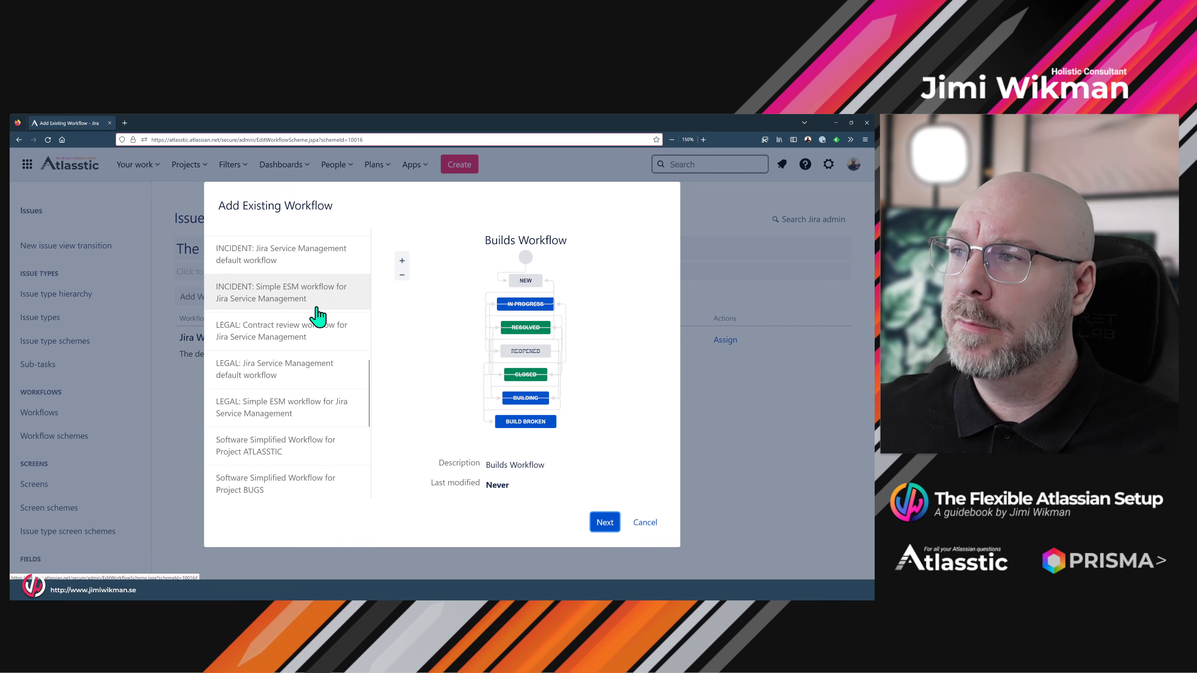
{"action": "scroll", "coordinate": [315, 314], "scroll_direction": "down", "scroll_amount": 5}
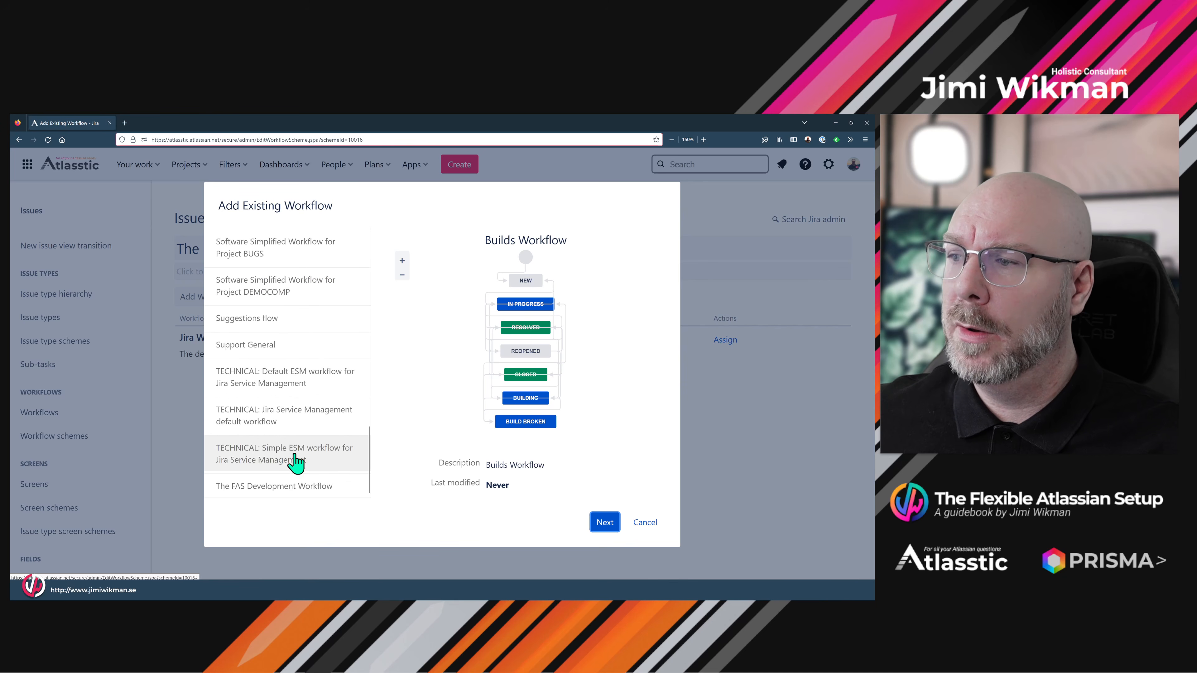
{"action": "left_click", "coordinate": [287, 496]}
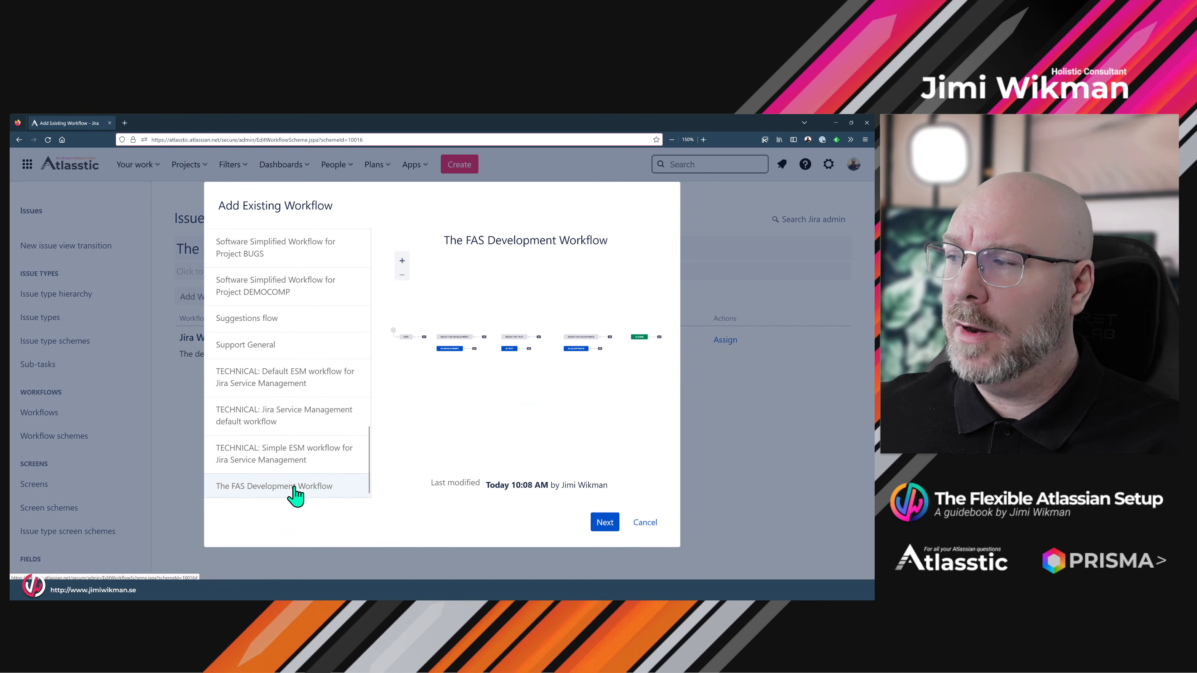
{"action": "left_click", "coordinate": [604, 523]}
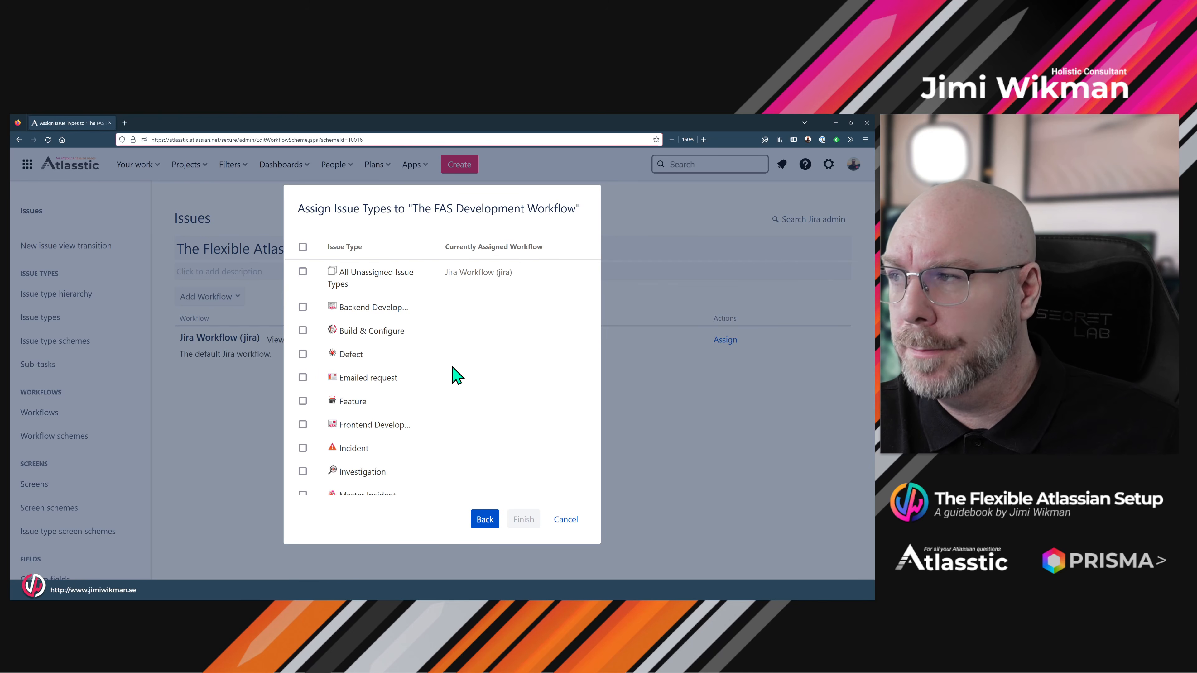
- Assign Backend Development, Build & Configure, Frontend Development and Story to The FAS Development Workflow
{"action": "left_click", "coordinate": [303, 307]}
{"action": "left_click", "coordinate": [303, 330]}
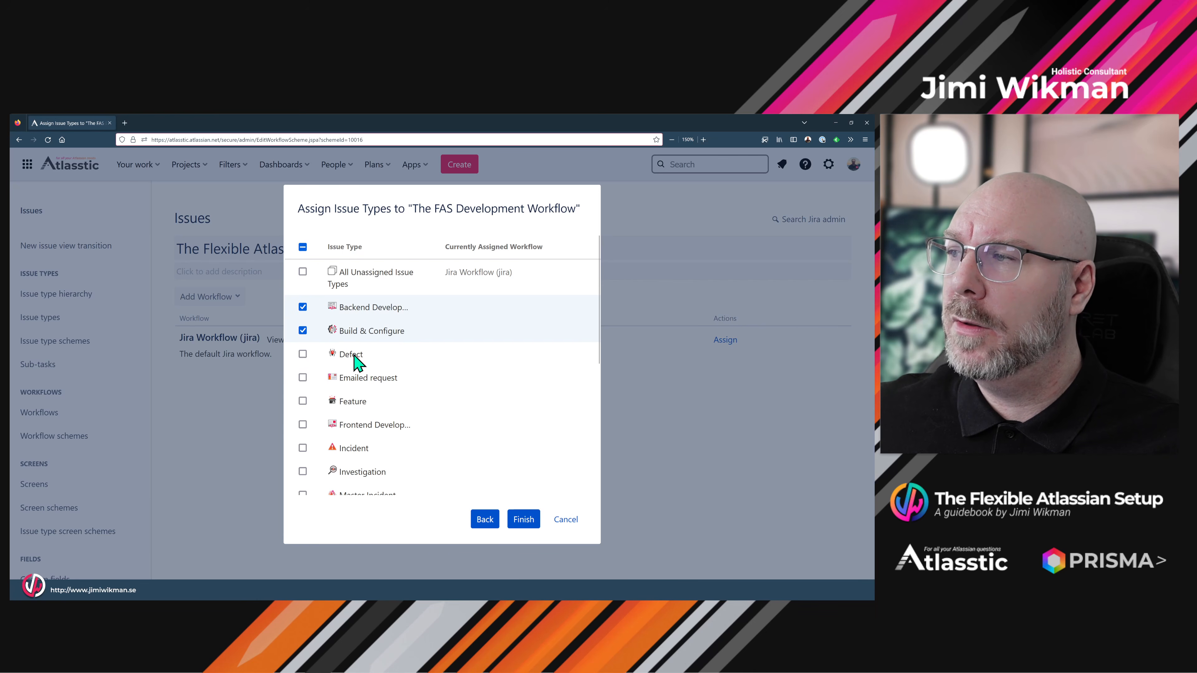
{"action": "scroll", "coordinate": [382, 358], "scroll_direction": "down", "scroll_amount": 3}
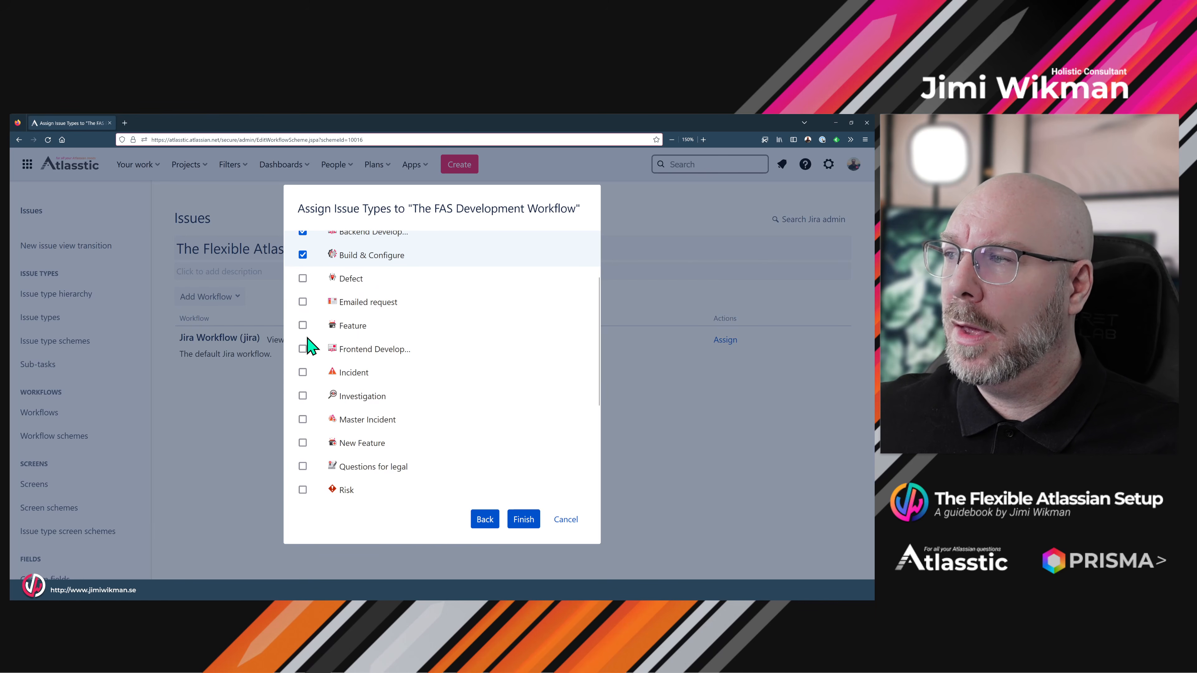
{"action": "left_click", "coordinate": [302, 349]}
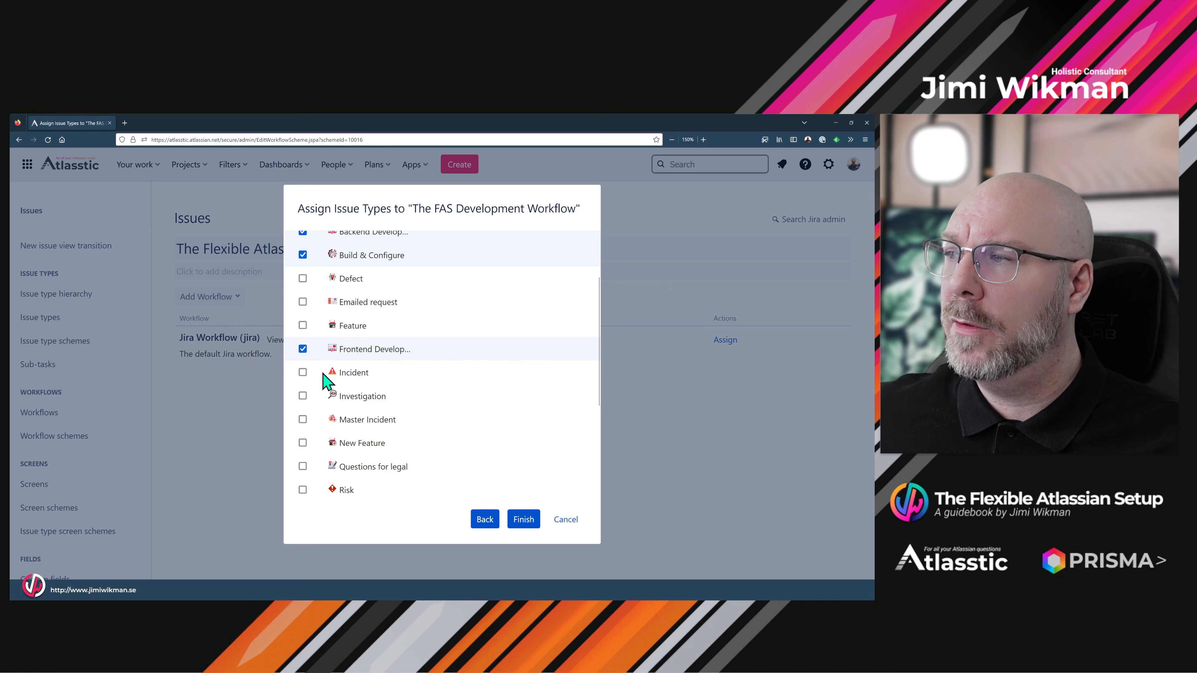
{"action": "left_click", "coordinate": [303, 374]}
{"action": "left_click", "coordinate": [303, 372]}
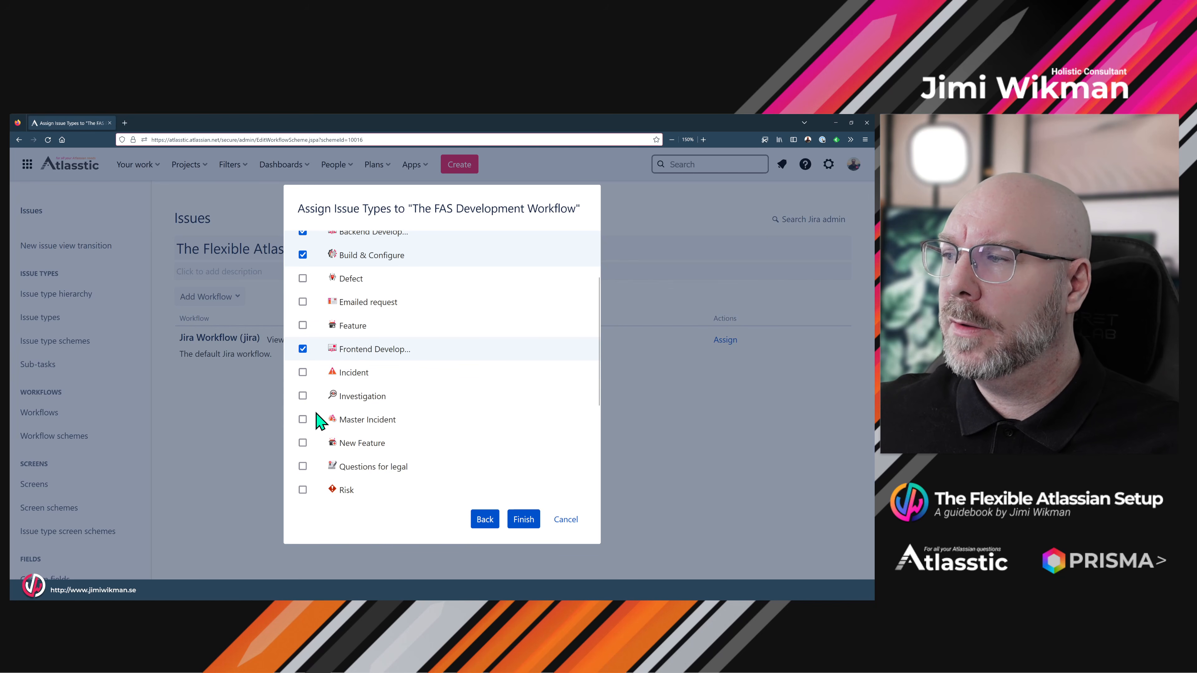
{"action": "scroll", "coordinate": [316, 413], "scroll_direction": "down", "scroll_amount": 2}
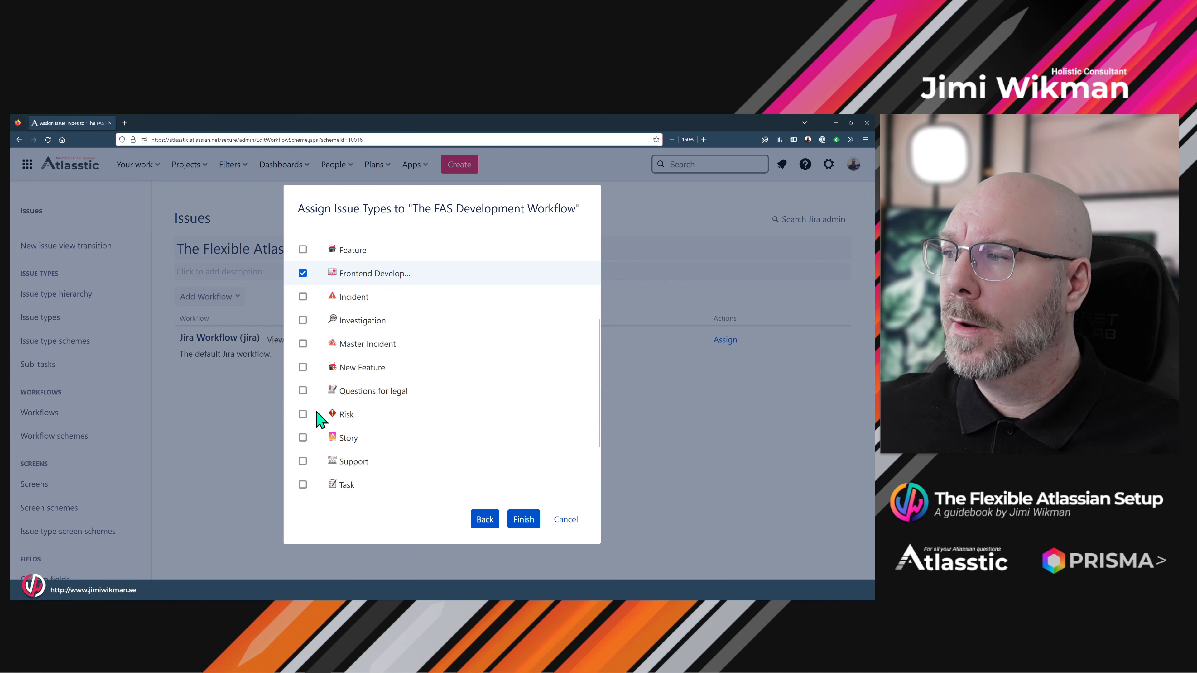
{"action": "scroll", "coordinate": [315, 414], "scroll_direction": "down", "scroll_amount": 2}
{"action": "left_click", "coordinate": [302, 362]}
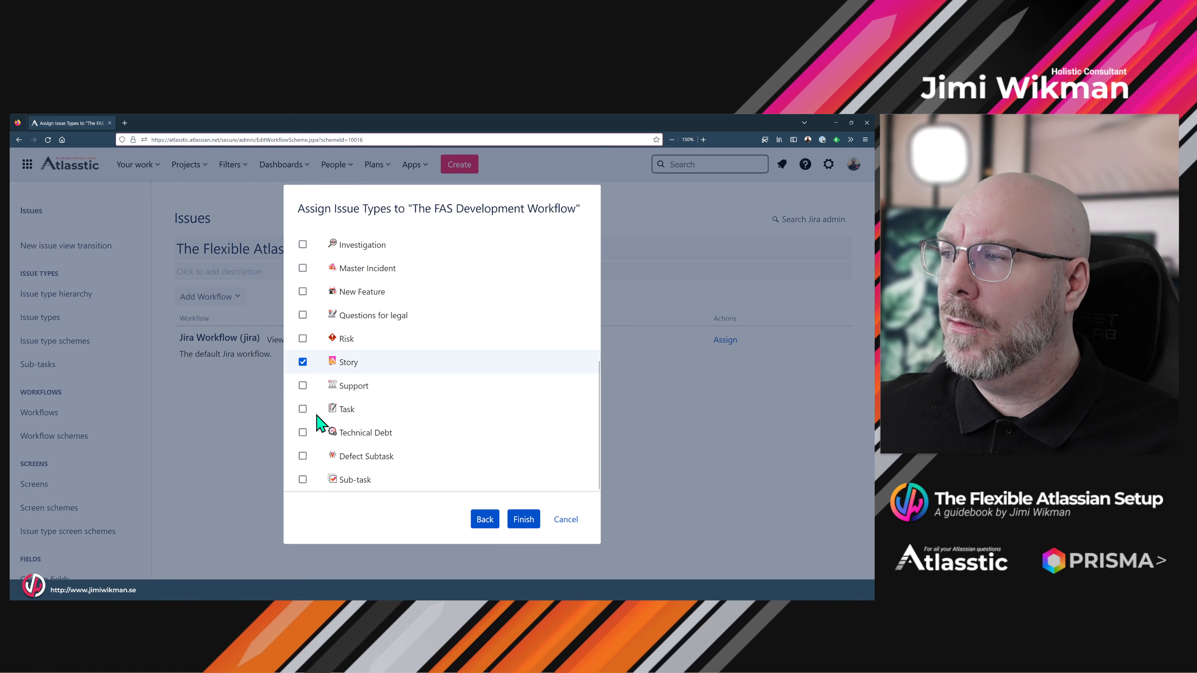
{"action": "scroll", "coordinate": [317, 409], "scroll_direction": "down", "scroll_amount": 1}
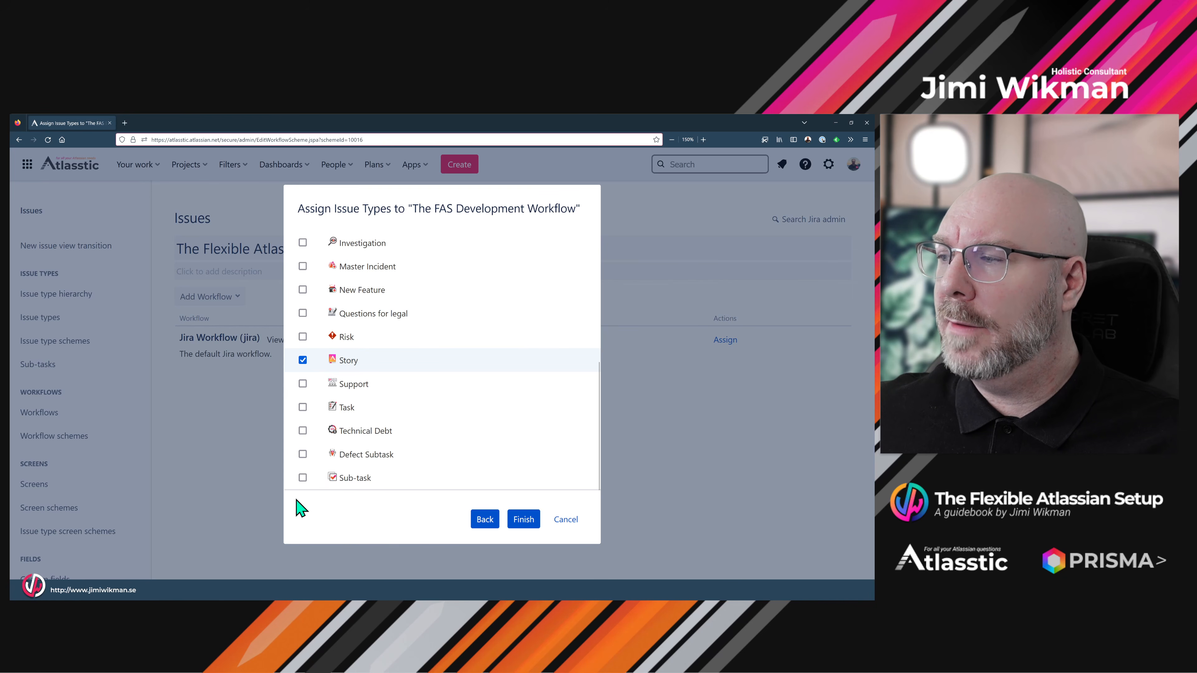
{"action": "left_click", "coordinate": [529, 522]}
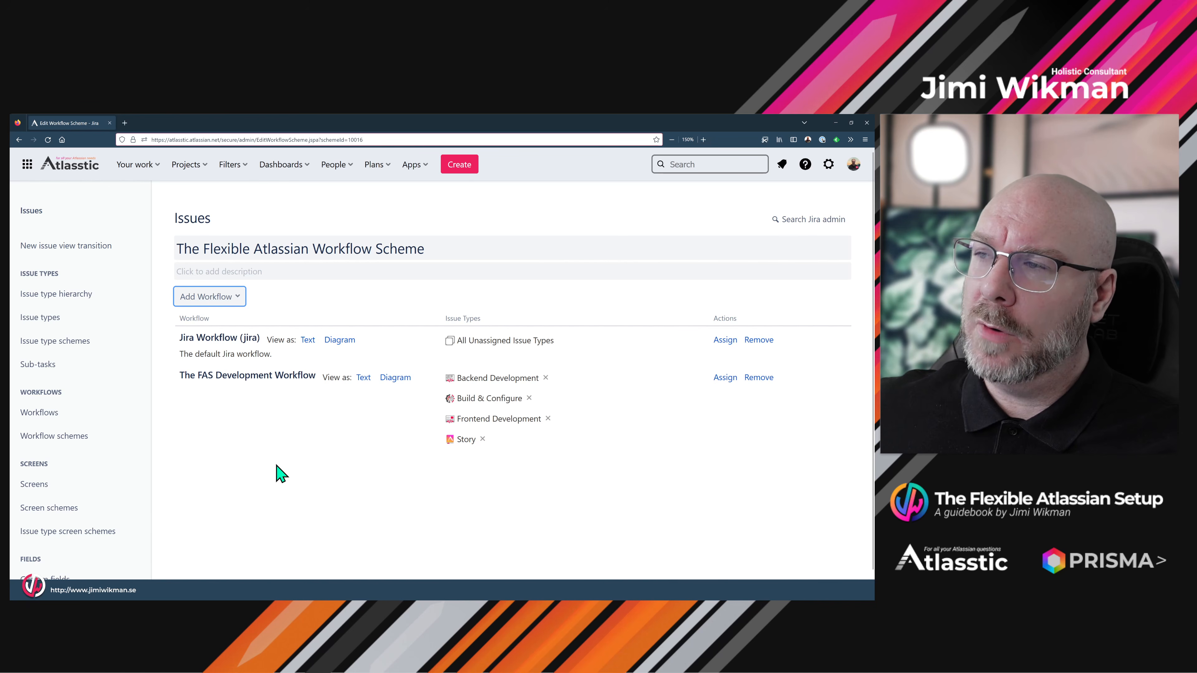
- Add the existing Incident Workflow to the scheme
{"action": "left_click", "coordinate": [236, 302]}
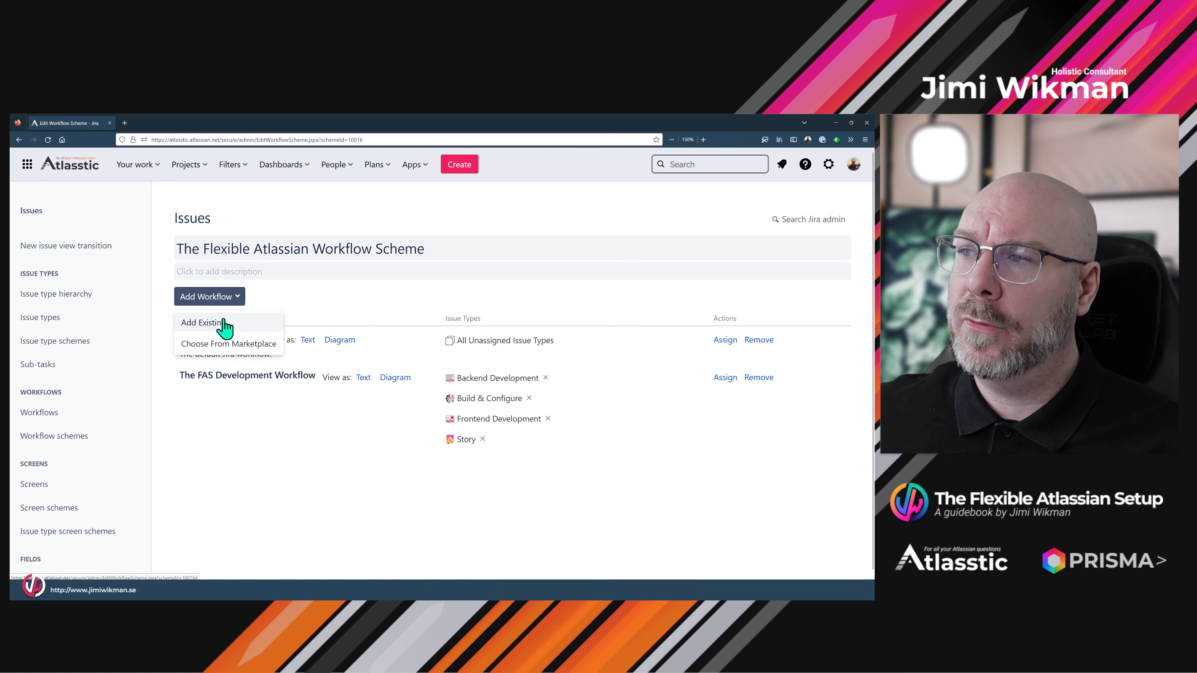
{"action": "left_click", "coordinate": [230, 320]}
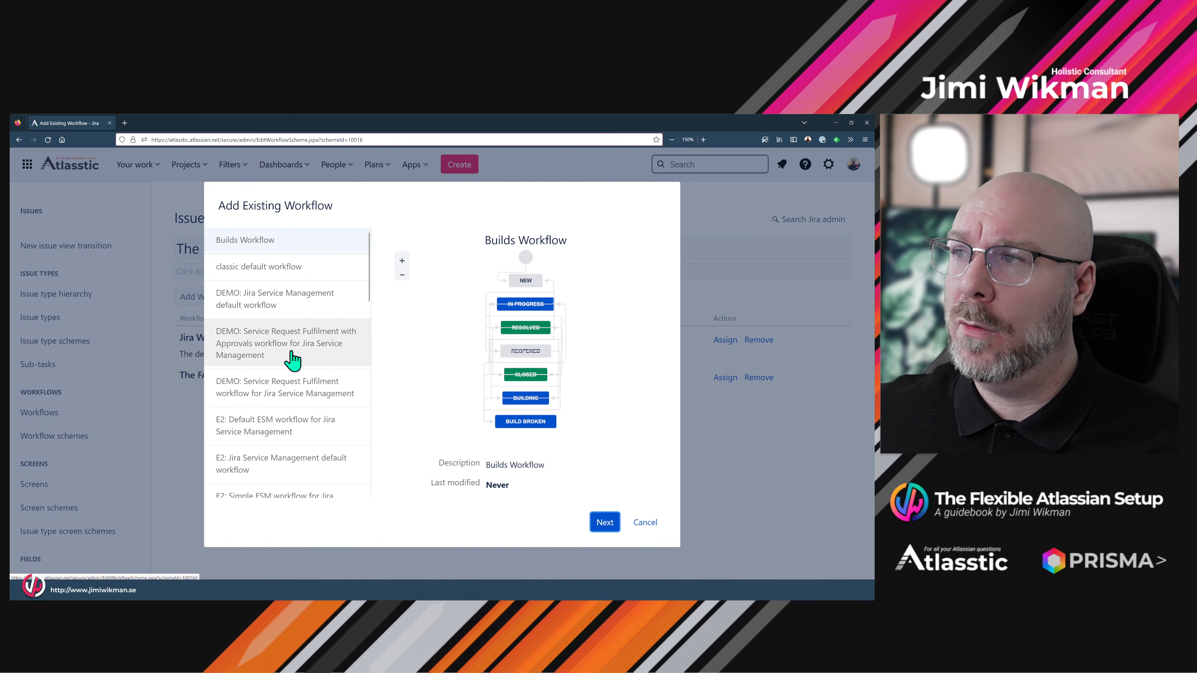
{"action": "scroll", "coordinate": [292, 360], "scroll_direction": "down", "scroll_amount": 4}
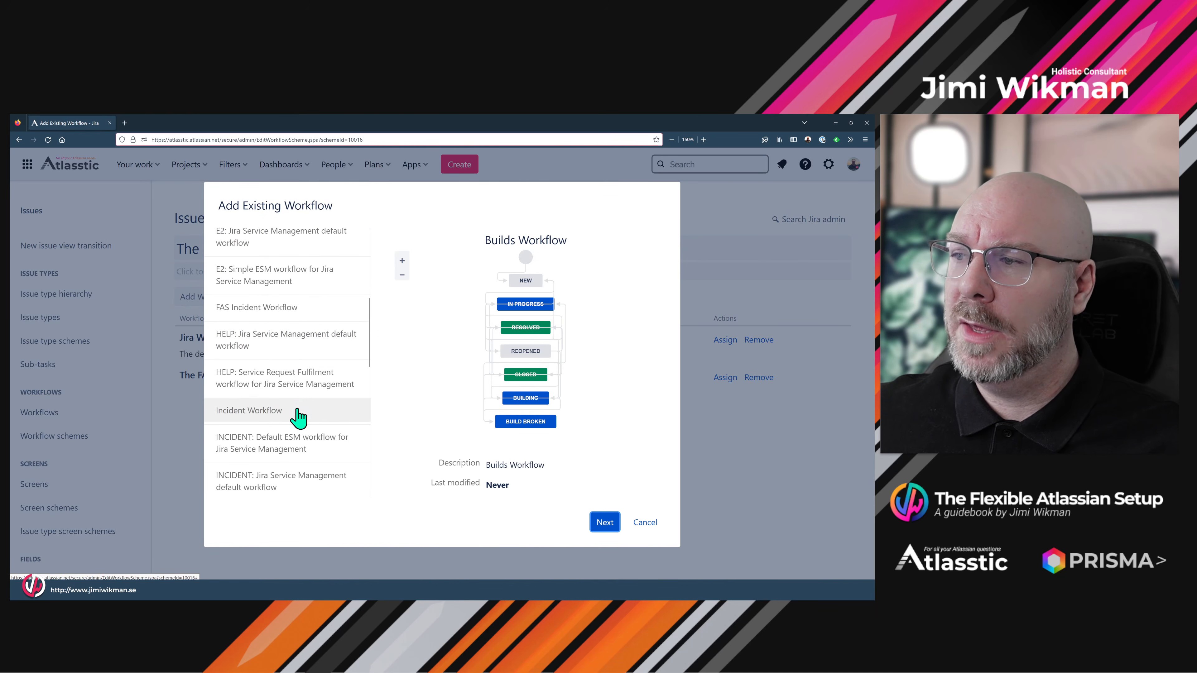
{"action": "left_click", "coordinate": [298, 415]}
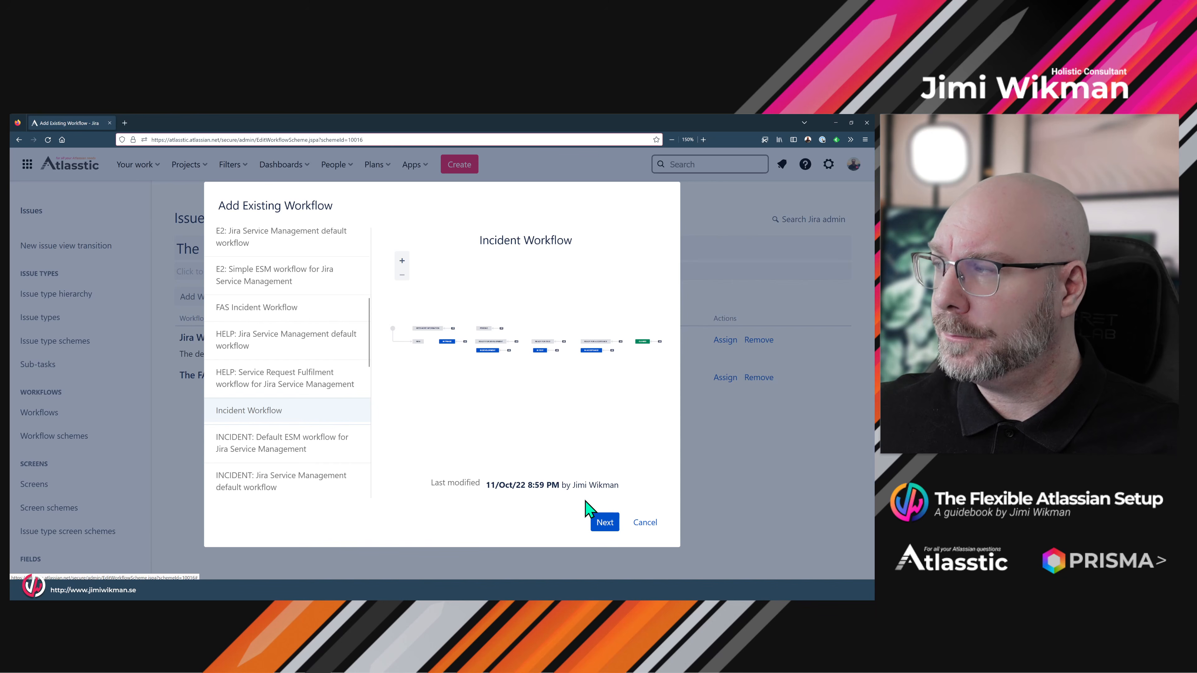
{"action": "left_click", "coordinate": [606, 524]}
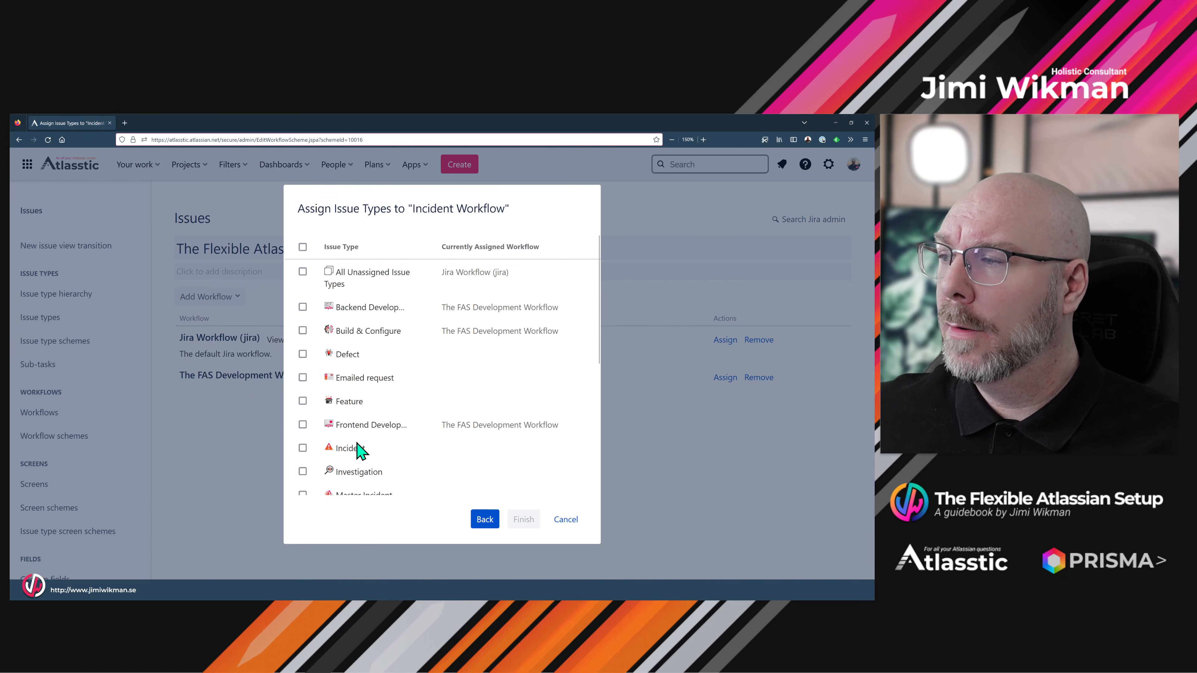
- Assign Defect, Incident and Defect Subtask to the Incident Workflow
{"action": "left_click", "coordinate": [303, 354]}
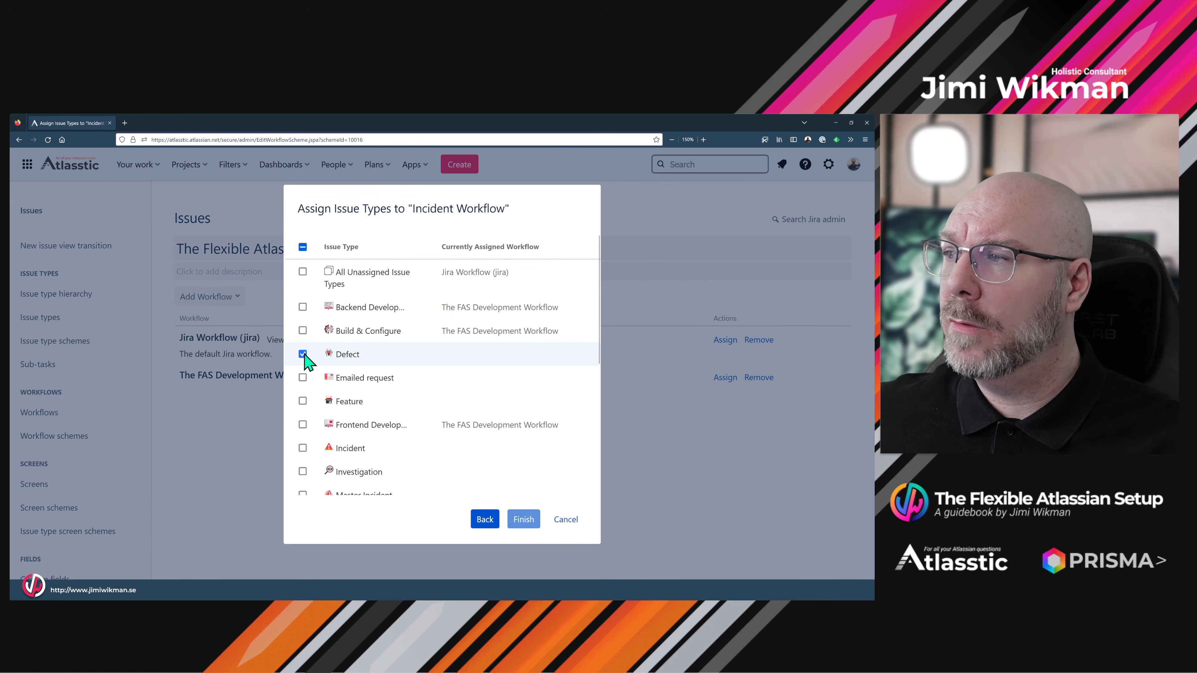
{"action": "left_click", "coordinate": [303, 448]}
{"action": "scroll", "coordinate": [399, 437], "scroll_direction": "down", "scroll_amount": 3}
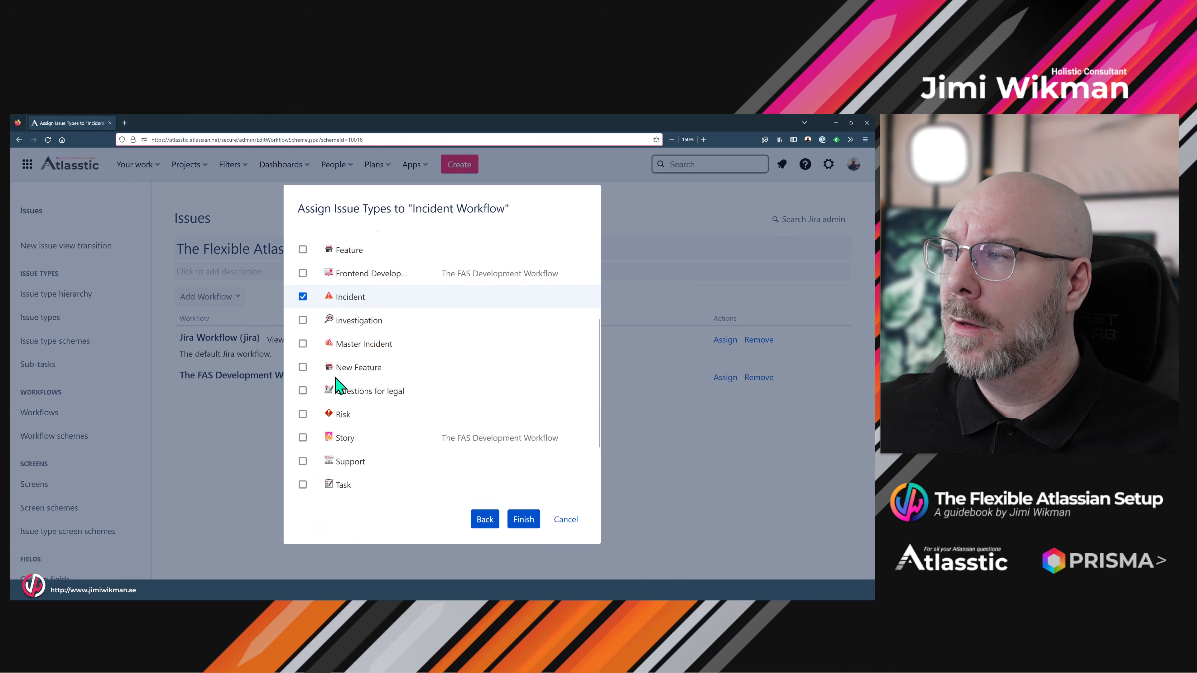
{"action": "scroll", "coordinate": [315, 456], "scroll_direction": "down", "scroll_amount": 3}
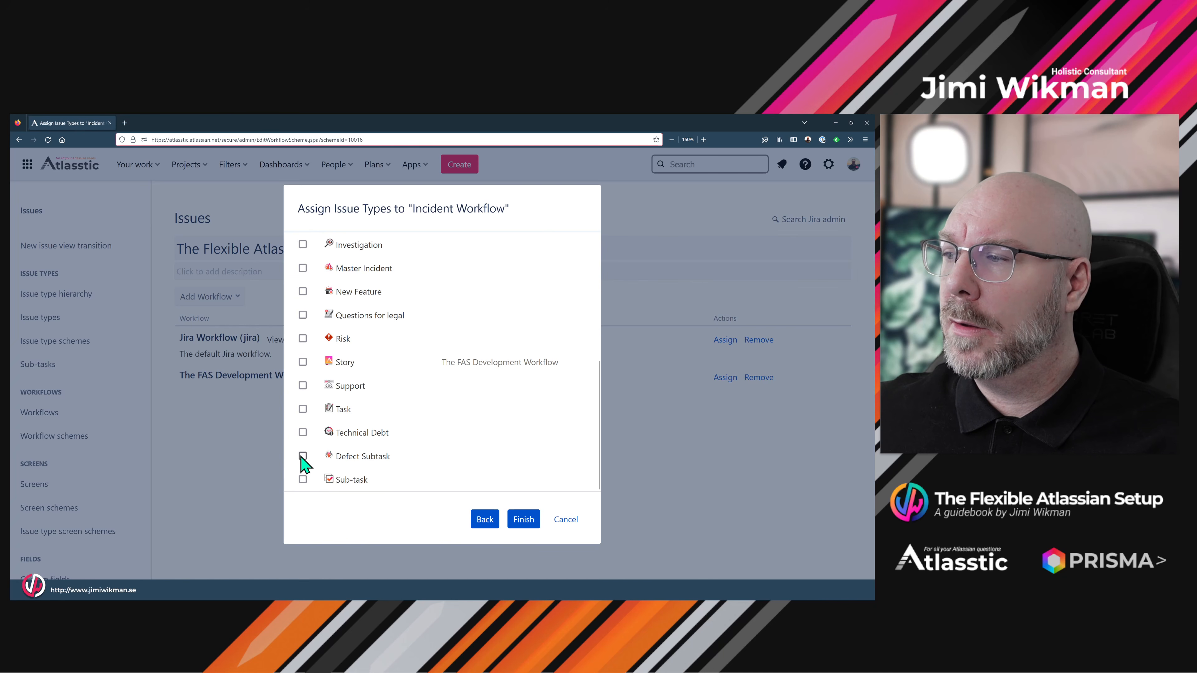
{"action": "left_click", "coordinate": [302, 456]}
{"action": "left_click", "coordinate": [523, 520]}
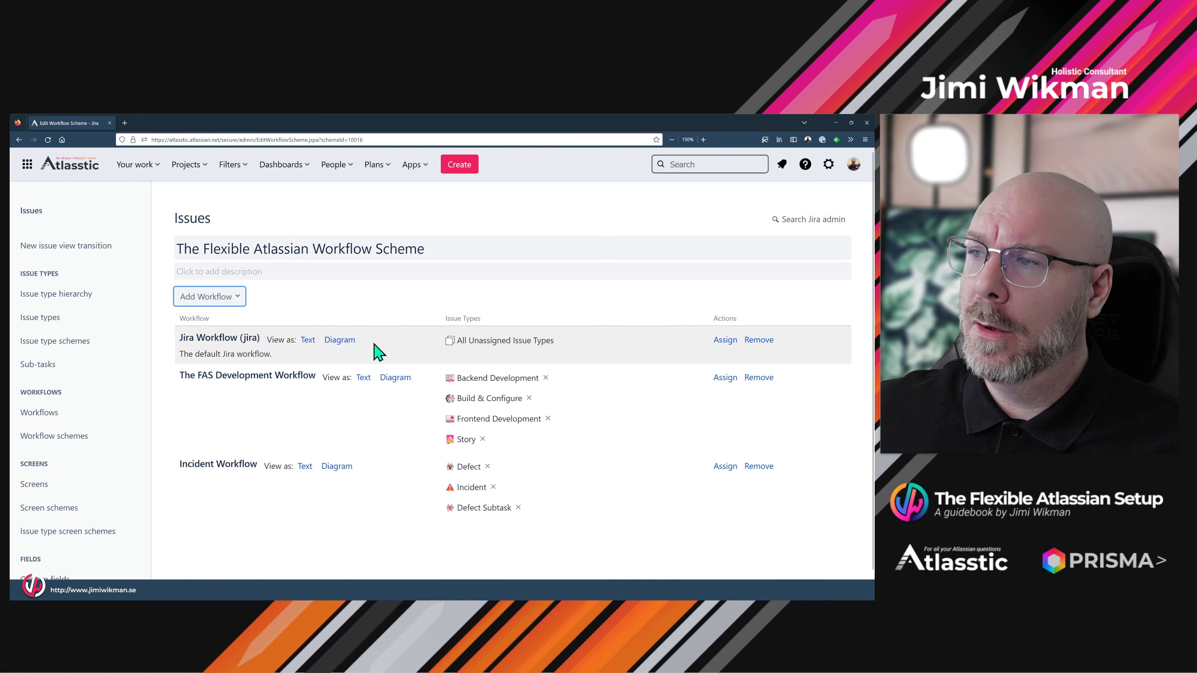
{"action": "left_click", "coordinate": [343, 294]}
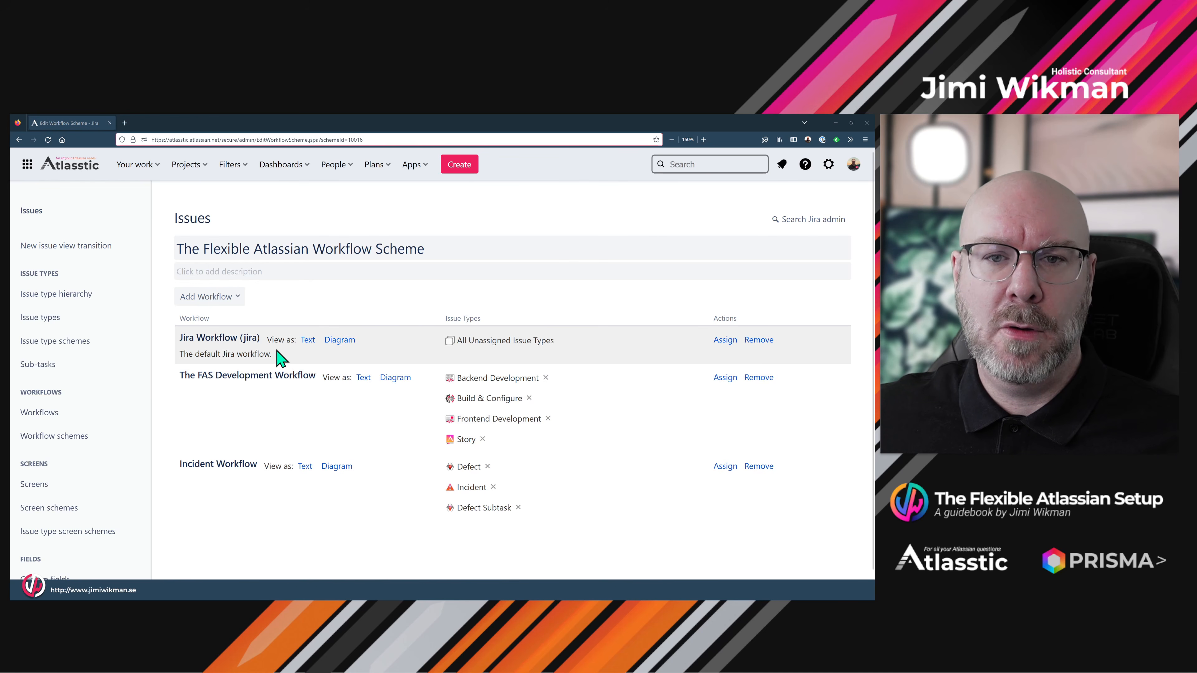
- Open Demo Project Company Managed's settings summary and its DEMOCOMP workflow scheme page
{"action": "left_click", "coordinate": [187, 167]}
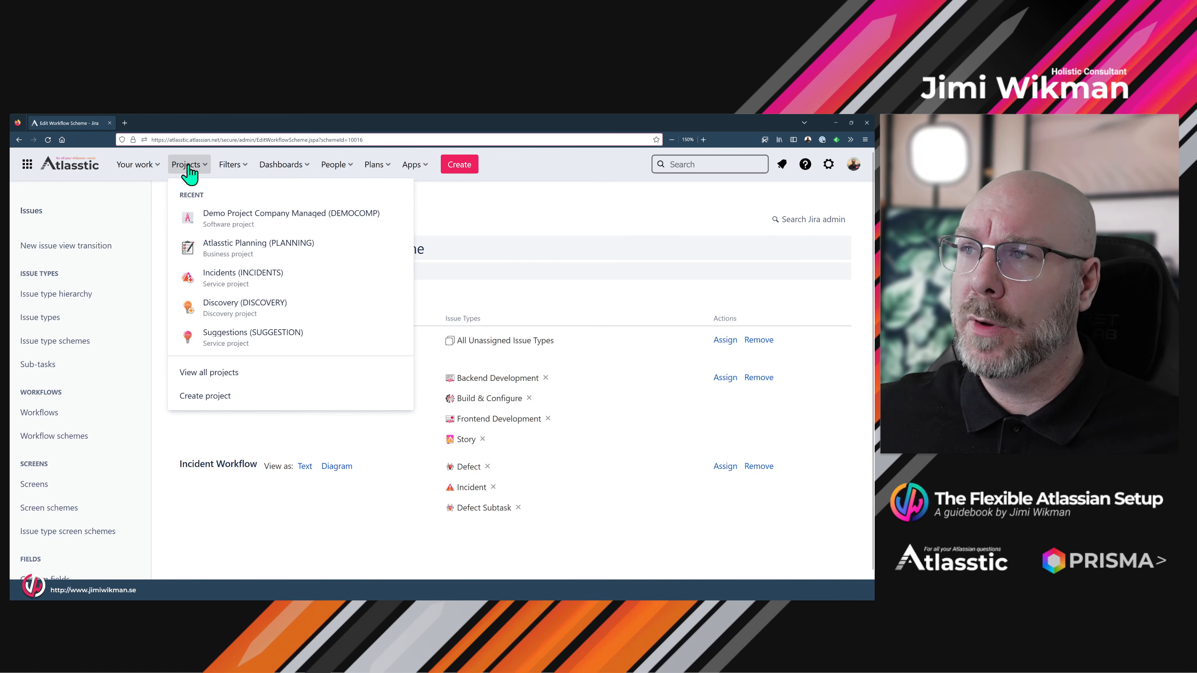
{"action": "left_click", "coordinate": [241, 220]}
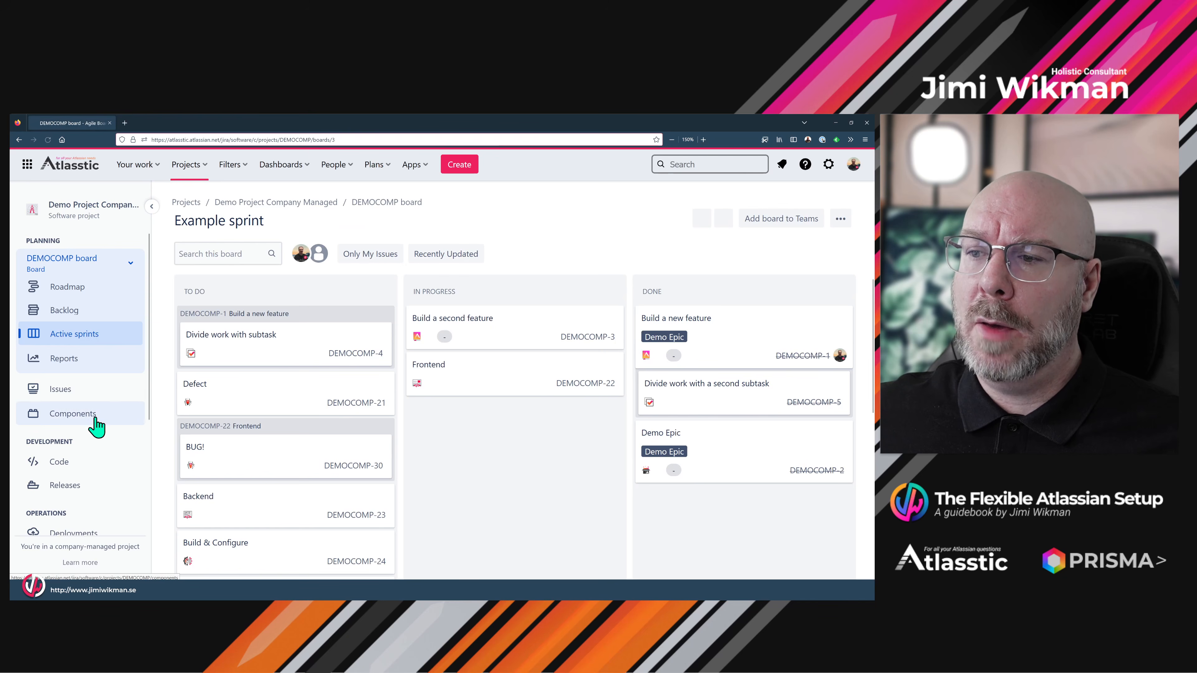
{"action": "scroll", "coordinate": [93, 425], "scroll_direction": "down", "scroll_amount": 5}
{"action": "left_click", "coordinate": [77, 519]}
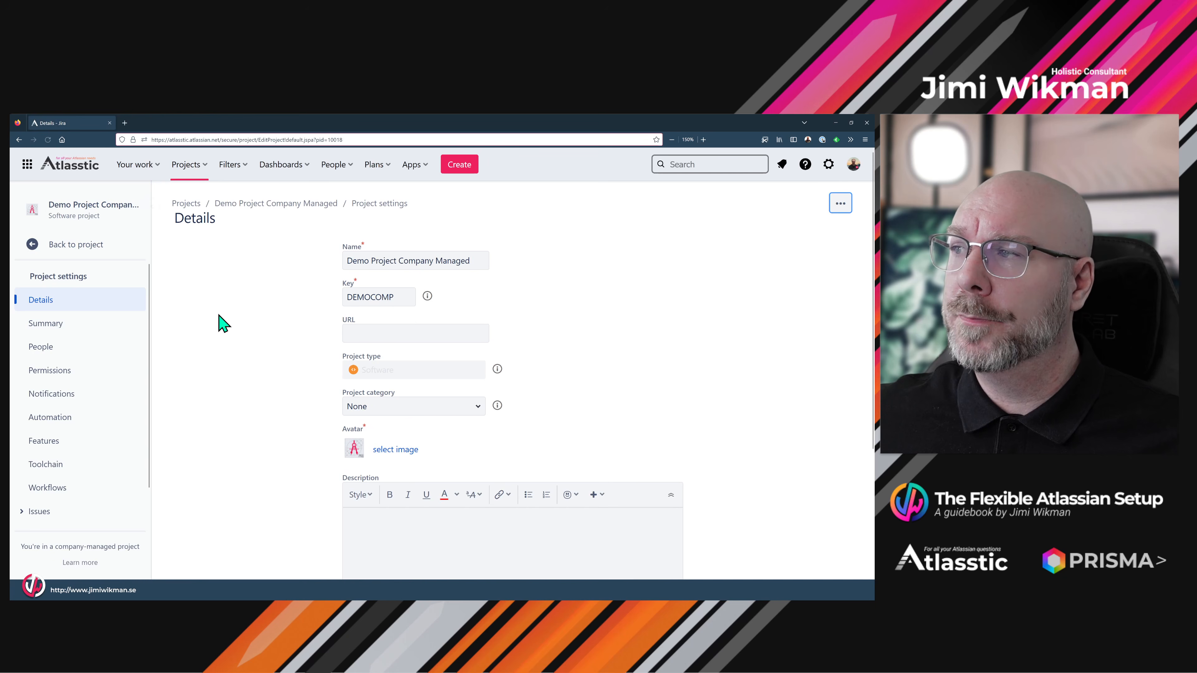
{"action": "left_click", "coordinate": [104, 323]}
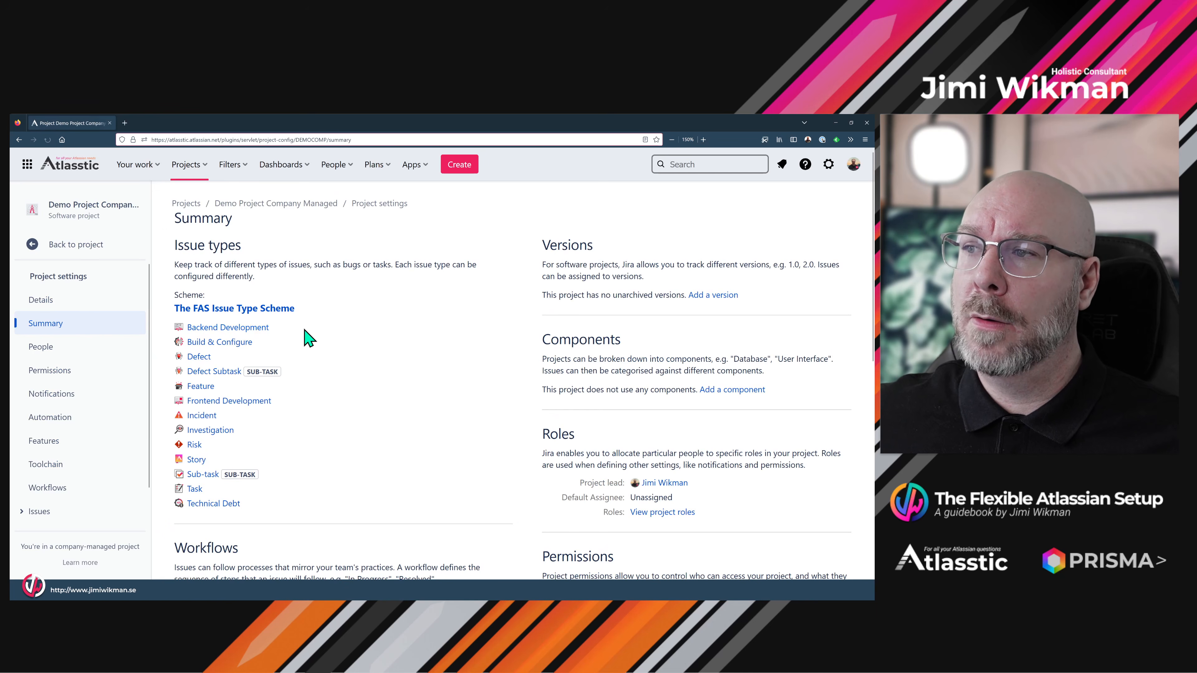
{"action": "scroll", "coordinate": [307, 336], "scroll_direction": "down", "scroll_amount": 8}
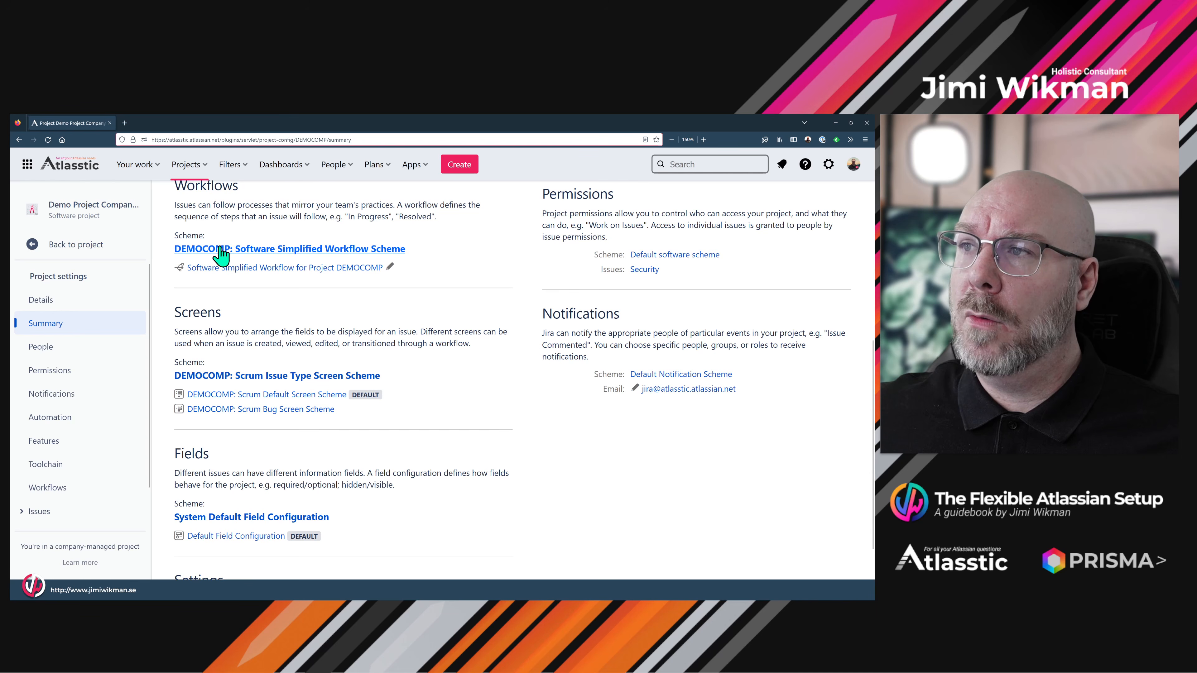
{"action": "left_click", "coordinate": [220, 254]}
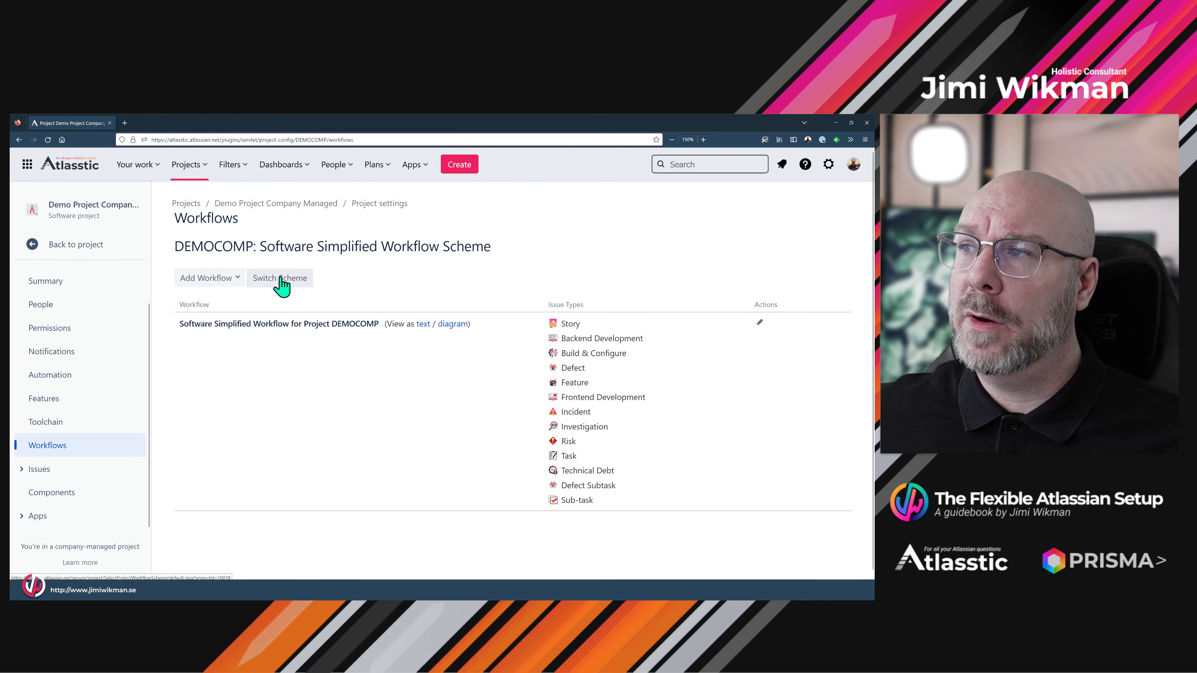
- Switch the project to The Flexible Atlassian Workflow Scheme and associate it
{"action": "left_click", "coordinate": [289, 283]}
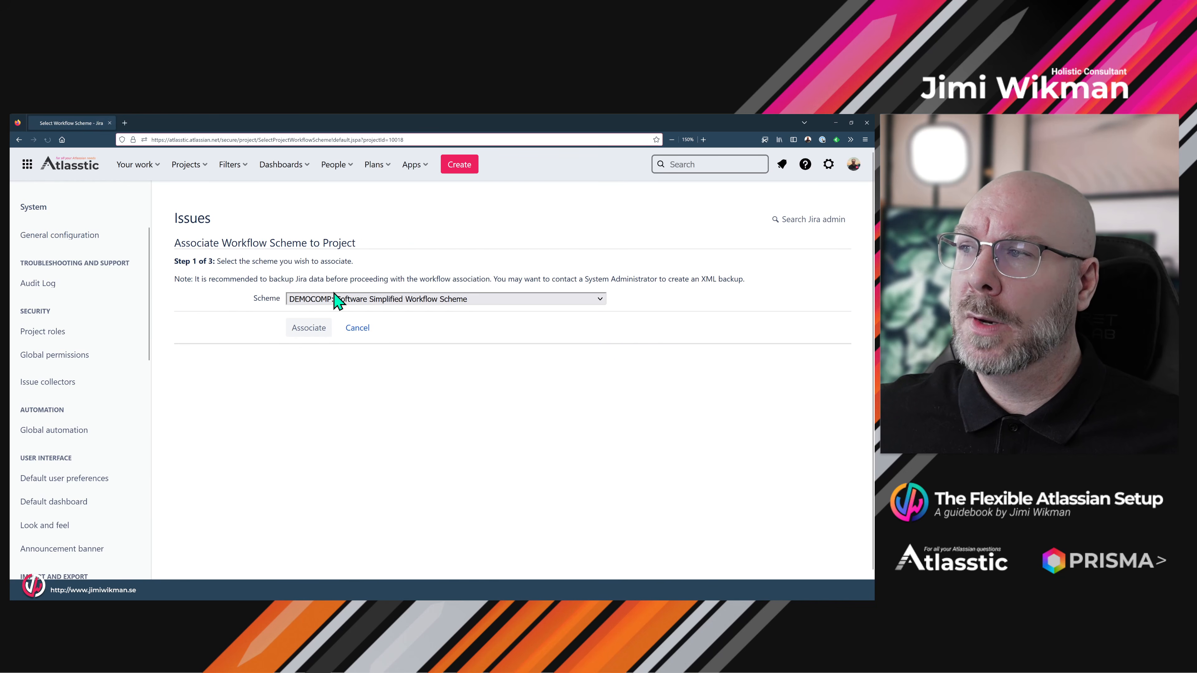
{"action": "left_click", "coordinate": [340, 298]}
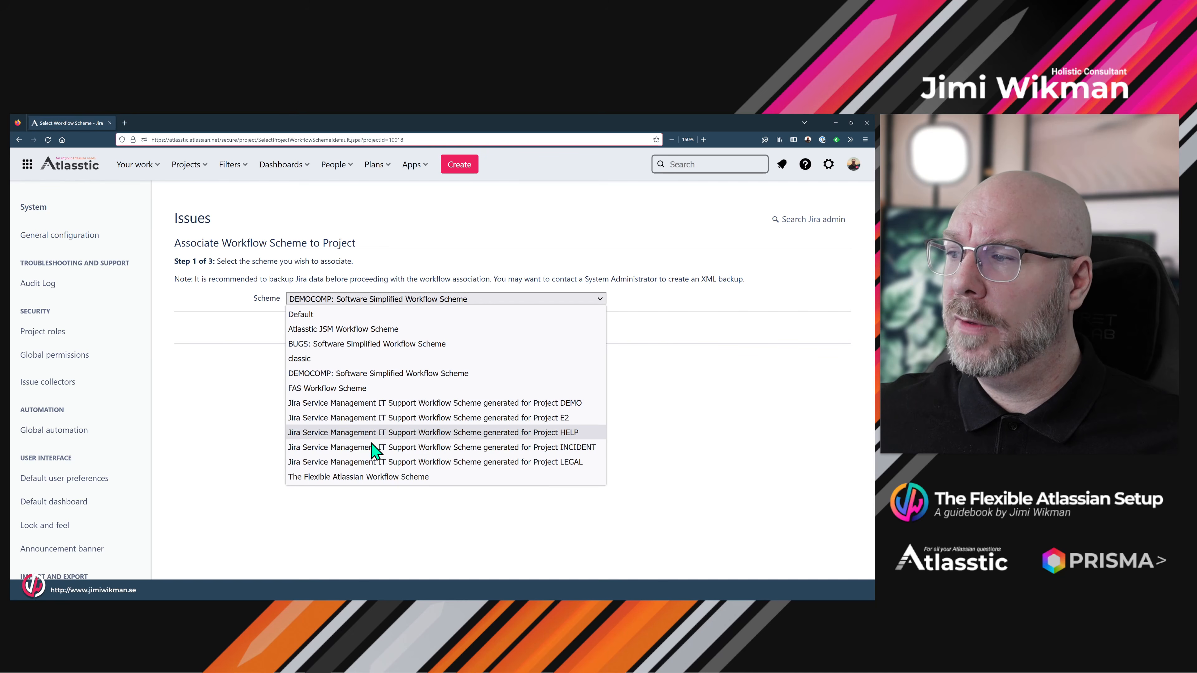
{"action": "left_click", "coordinate": [353, 479]}
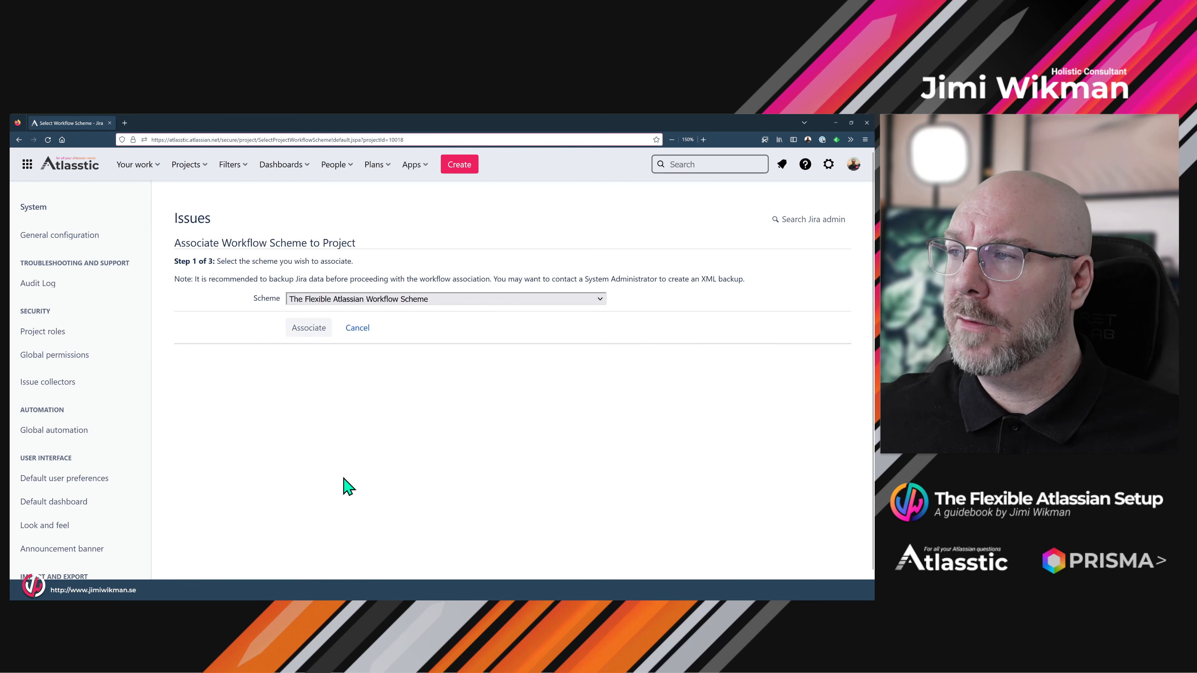
{"action": "left_click", "coordinate": [306, 329]}
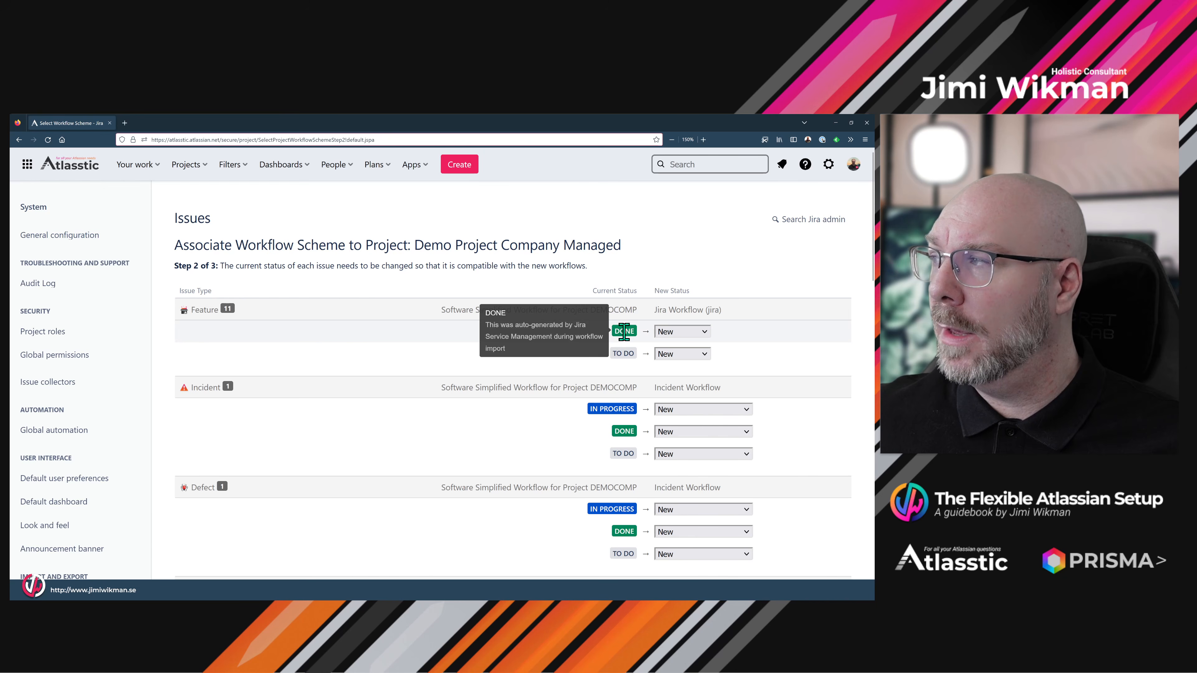
- Map Feature DONE to Closed and Incident IN PROGRESS to In Development, then start migration
{"action": "left_click", "coordinate": [685, 333]}
{"action": "left_click", "coordinate": [687, 416]}
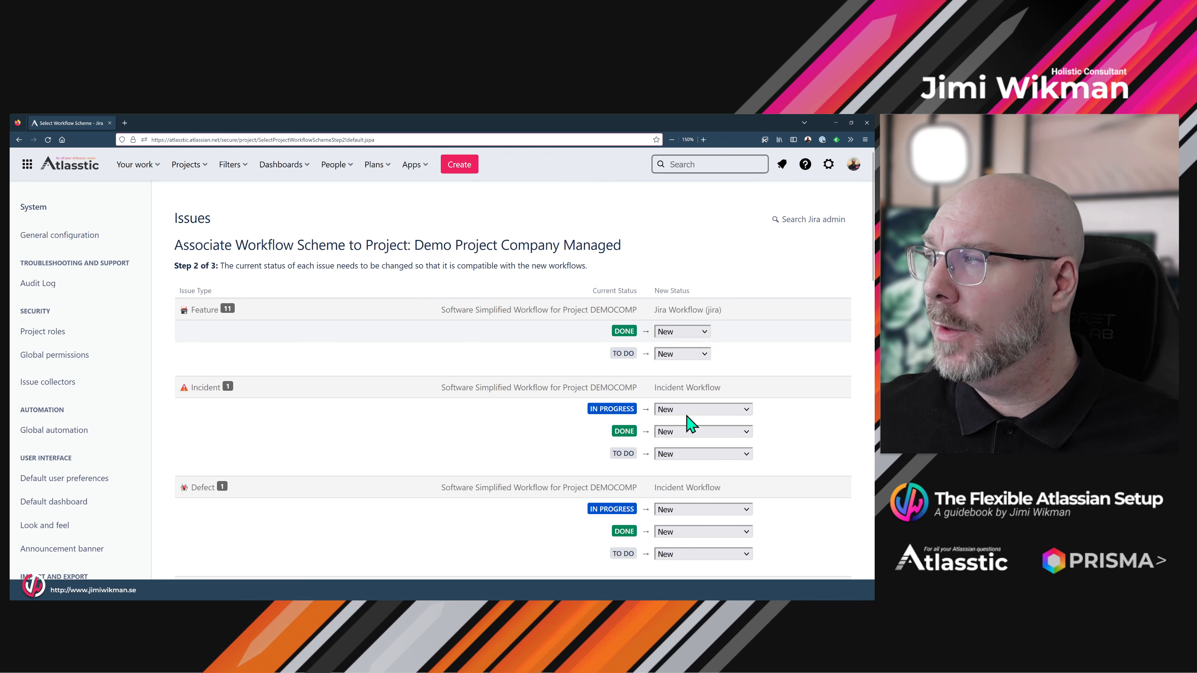
{"action": "left_click", "coordinate": [684, 362]}
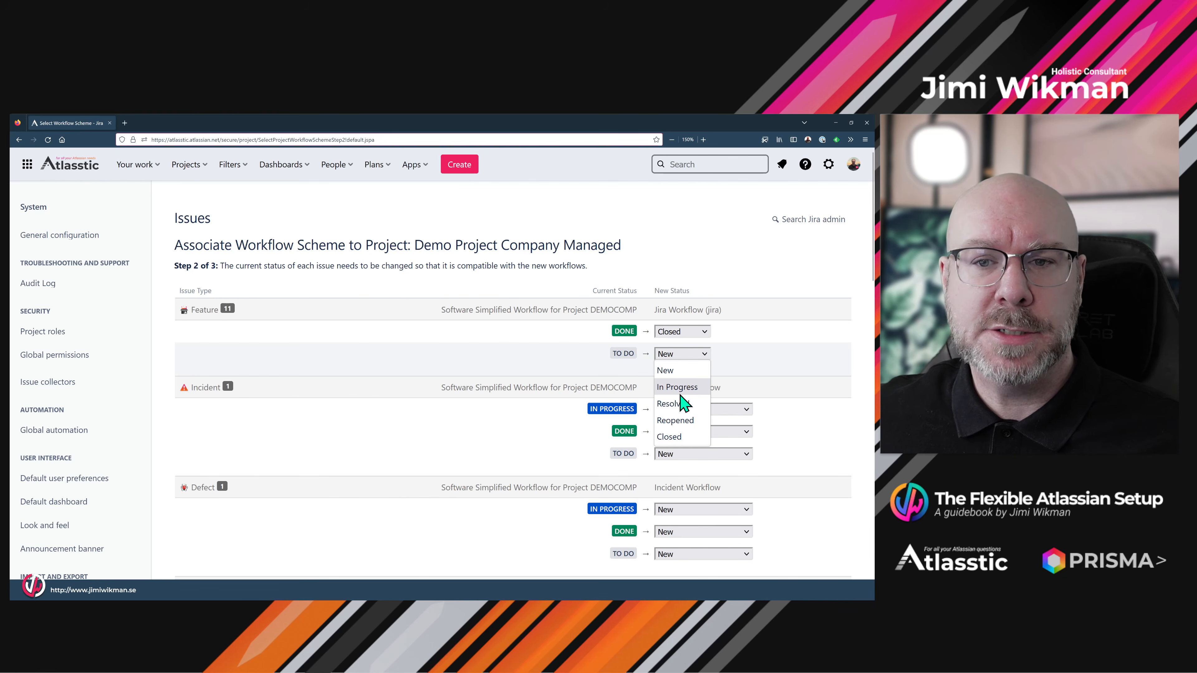
{"action": "left_click", "coordinate": [683, 375]}
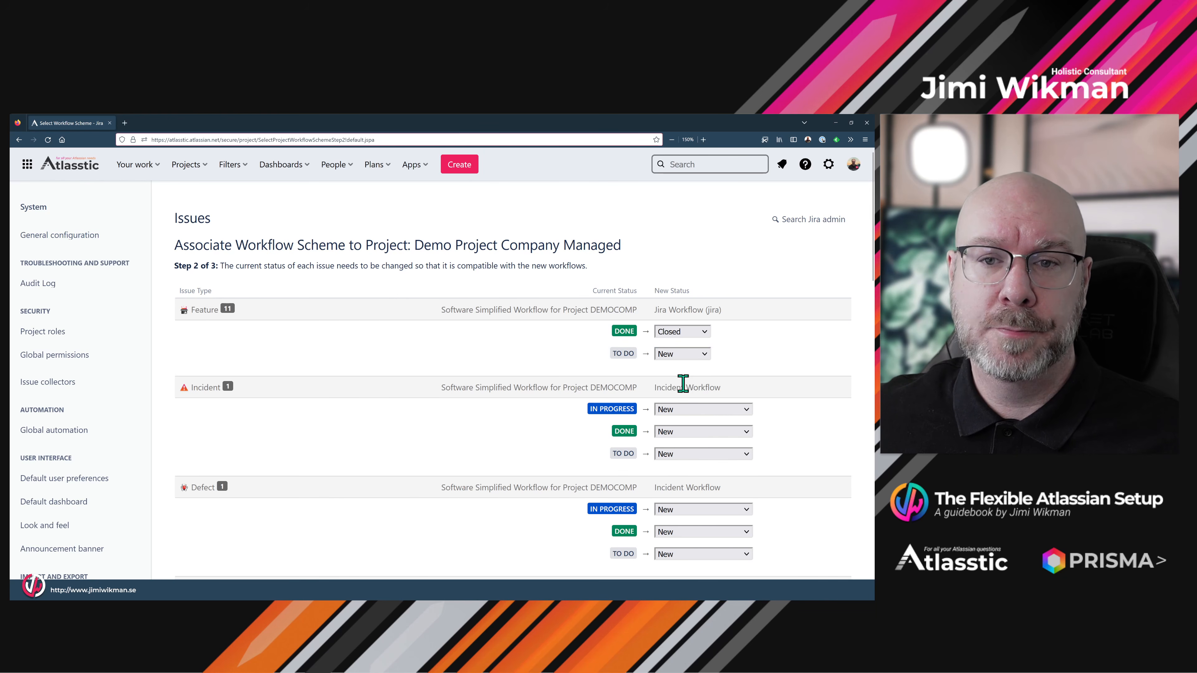
{"action": "left_click", "coordinate": [674, 410]}
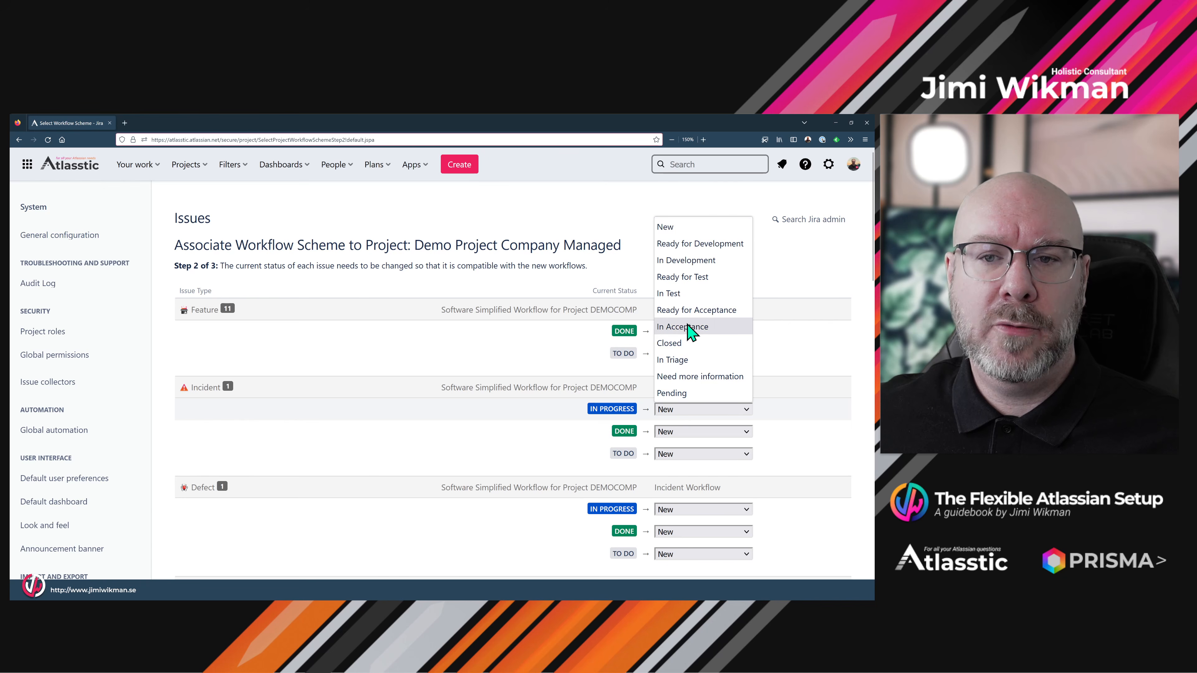
{"action": "left_click", "coordinate": [690, 261]}
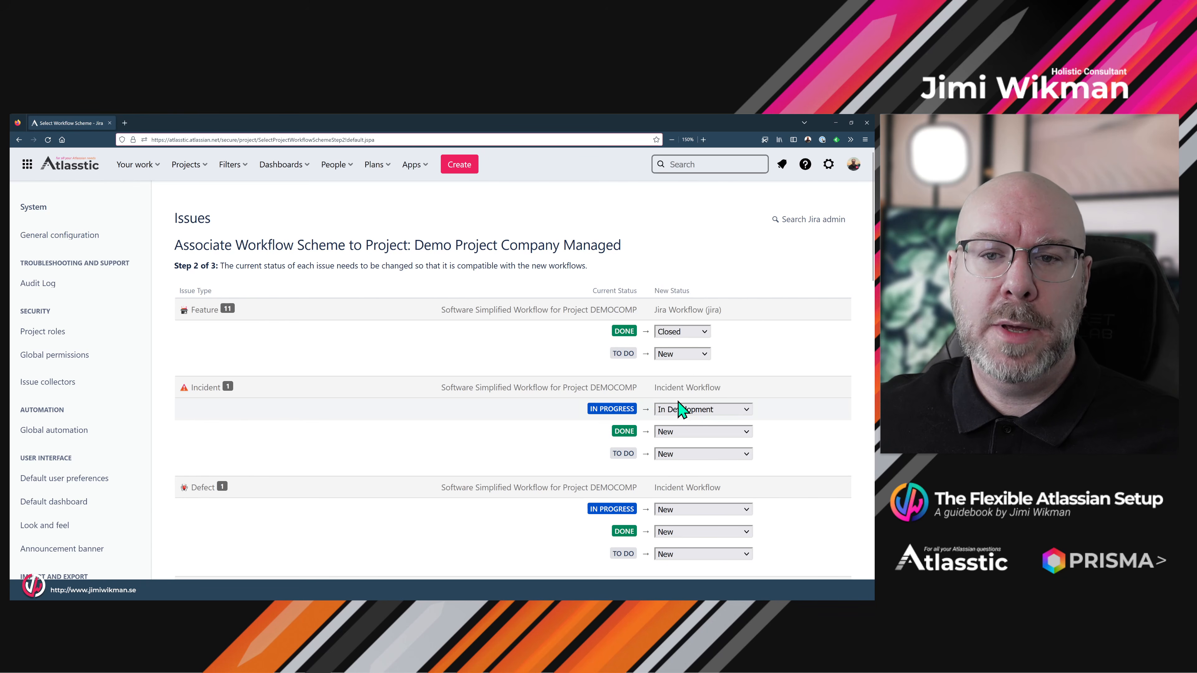
{"action": "left_click", "coordinate": [687, 431]}
{"action": "left_click", "coordinate": [564, 422]}
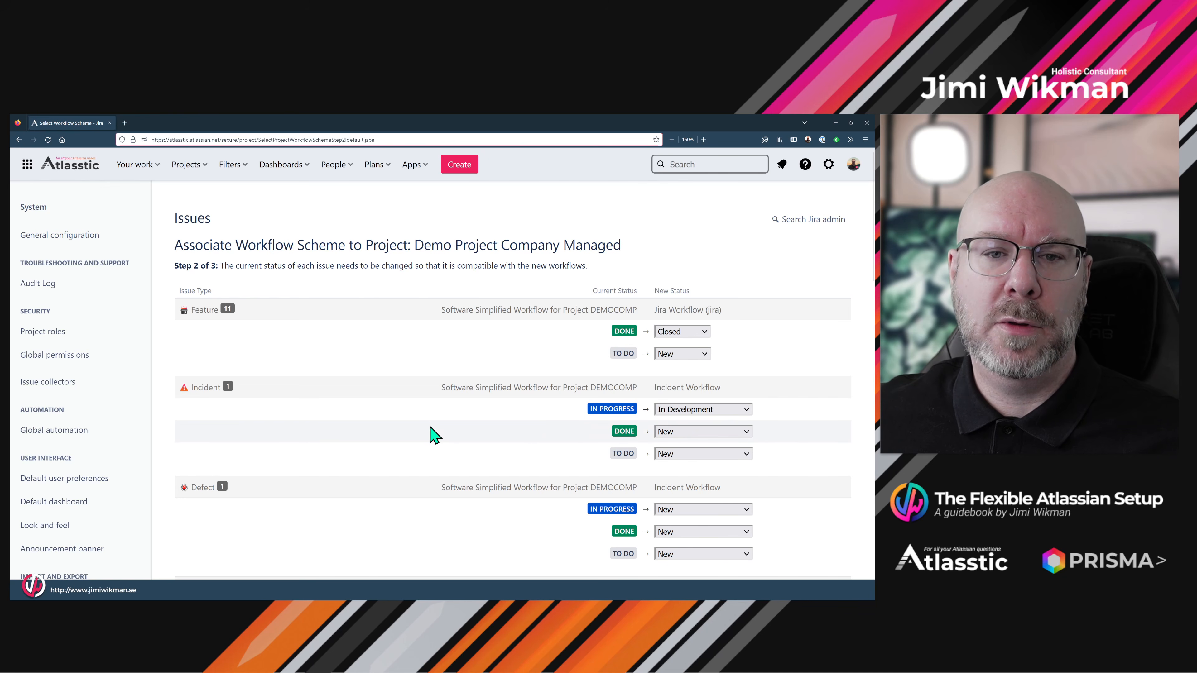
{"action": "scroll", "coordinate": [519, 415], "scroll_direction": "down", "scroll_amount": 8}
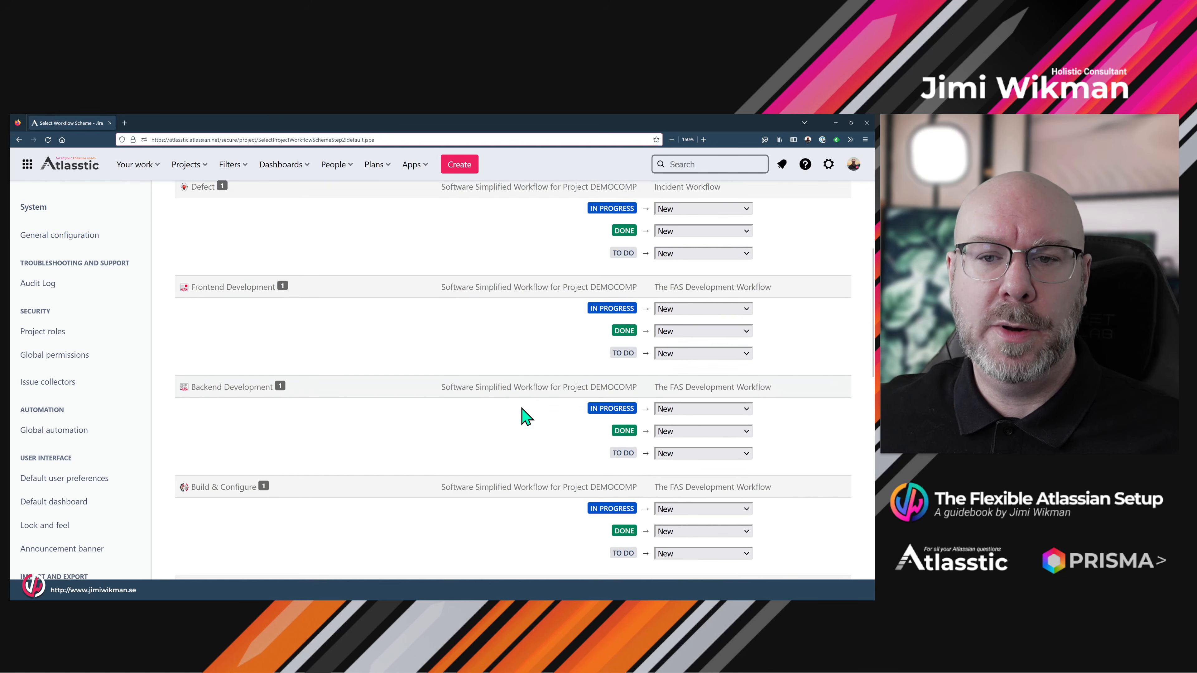
{"action": "scroll", "coordinate": [521, 415], "scroll_direction": "down", "scroll_amount": 15}
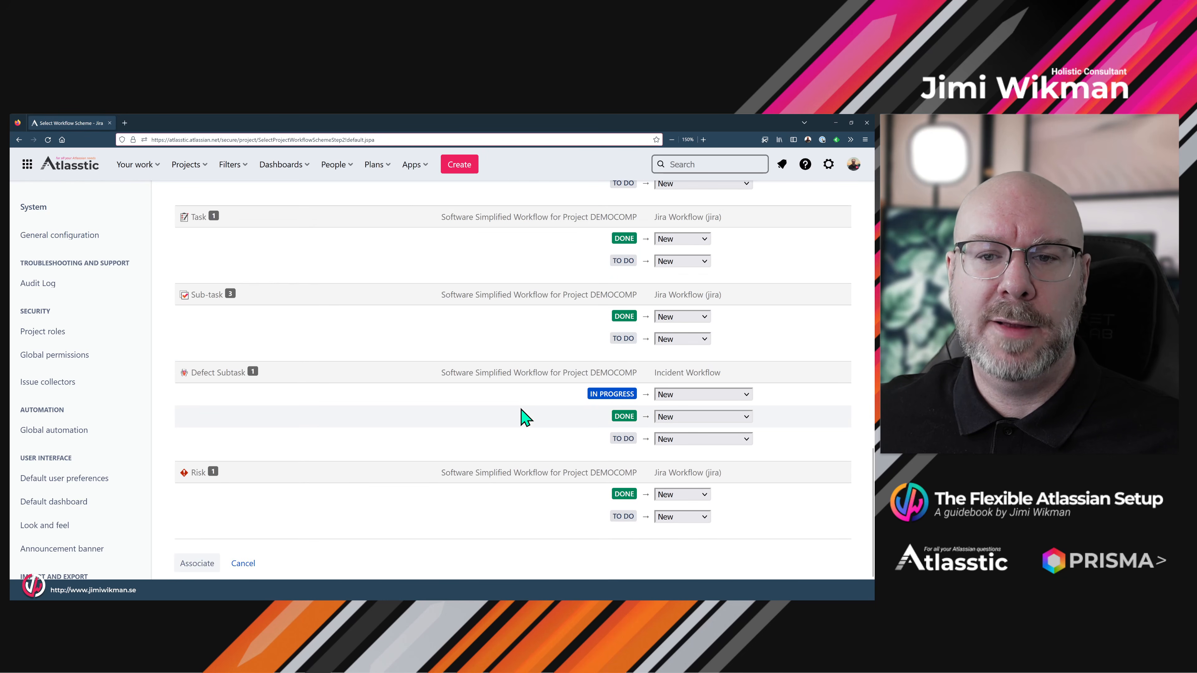
{"action": "left_click", "coordinate": [198, 564]}
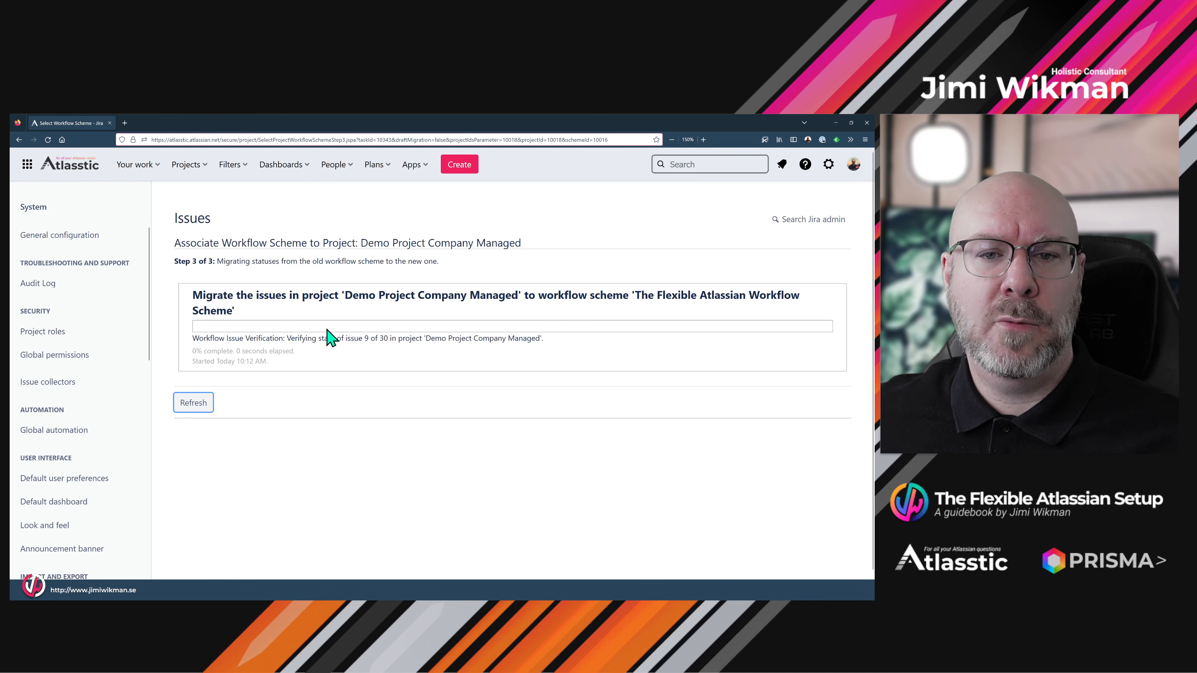
- Refresh until the migration completes, acknowledge it, and go back to the project
{"action": "left_click", "coordinate": [196, 406]}
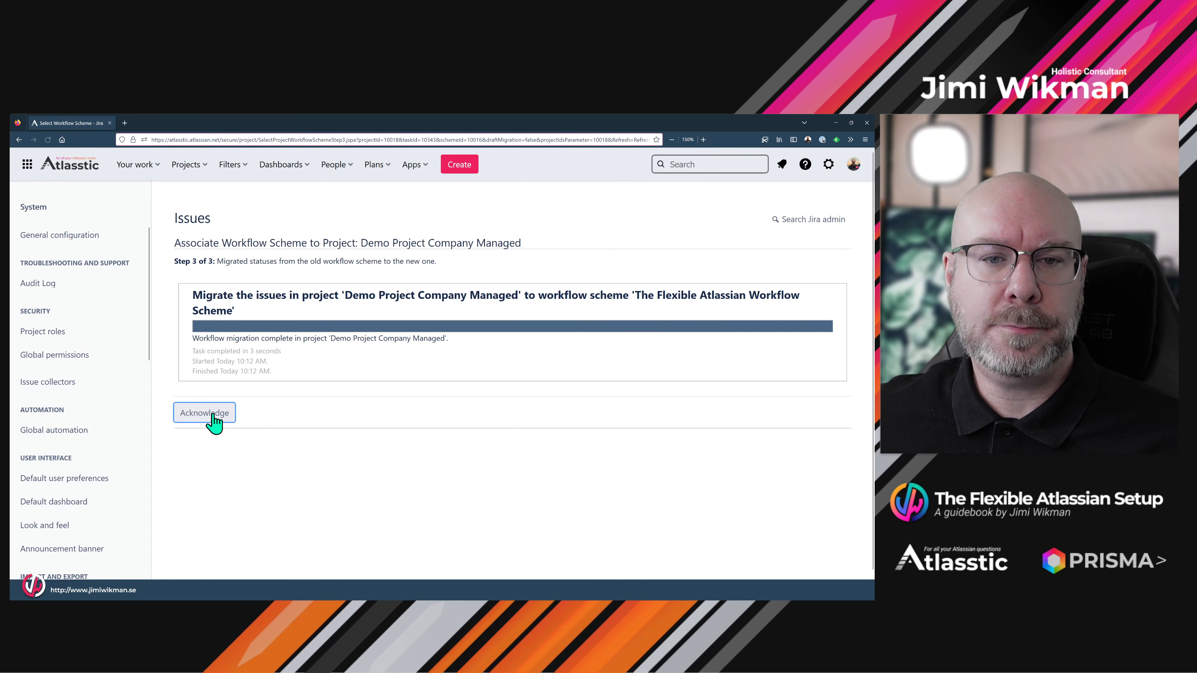
{"action": "left_click", "coordinate": [215, 415]}
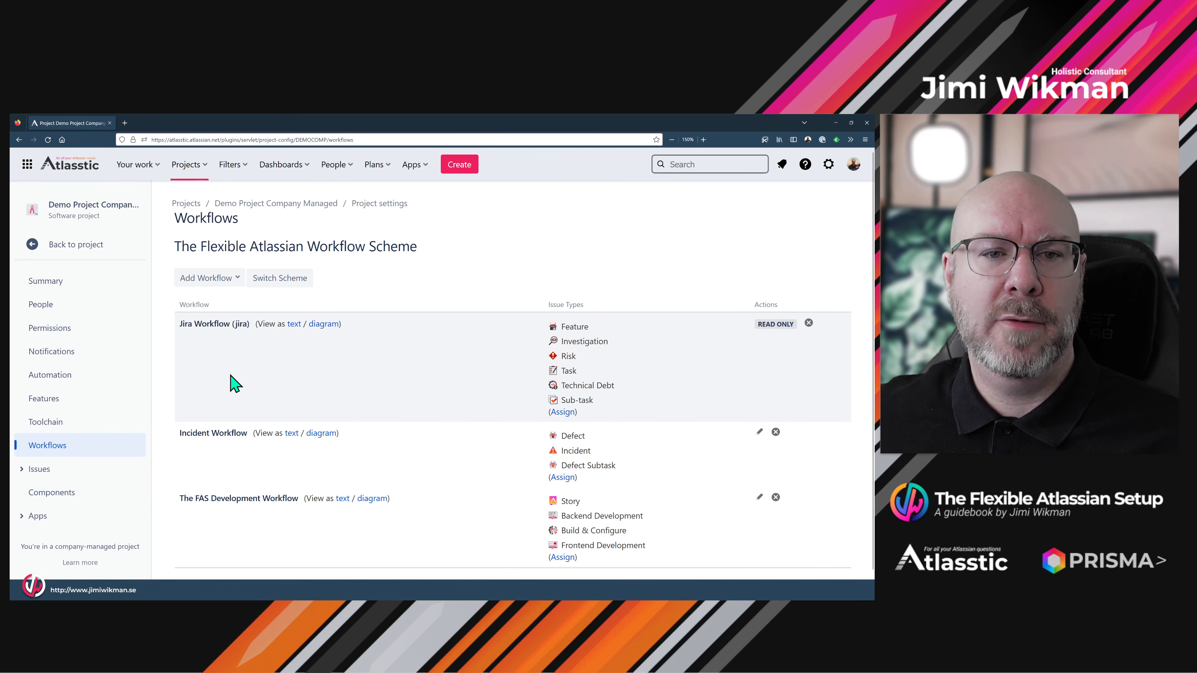
{"action": "left_click", "coordinate": [80, 245]}
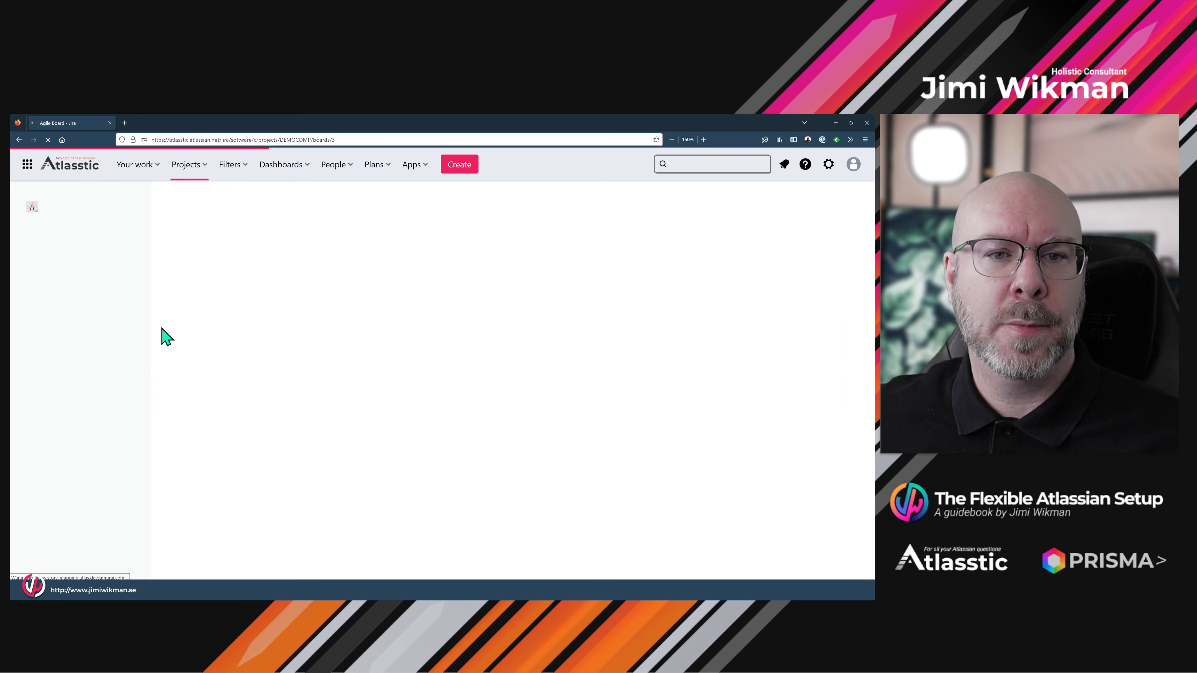
- Go to the DEMOCOMP backlog and open Board settings from the ••• menu
{"action": "left_click", "coordinate": [85, 310]}
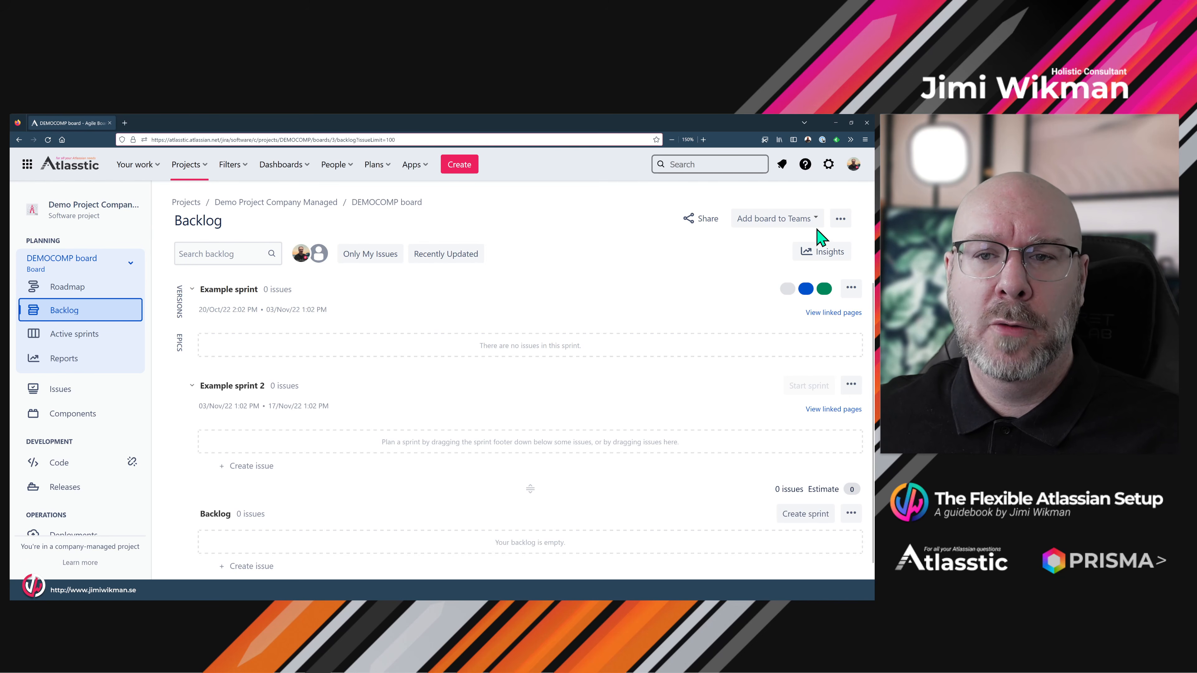
{"action": "left_click", "coordinate": [841, 219]}
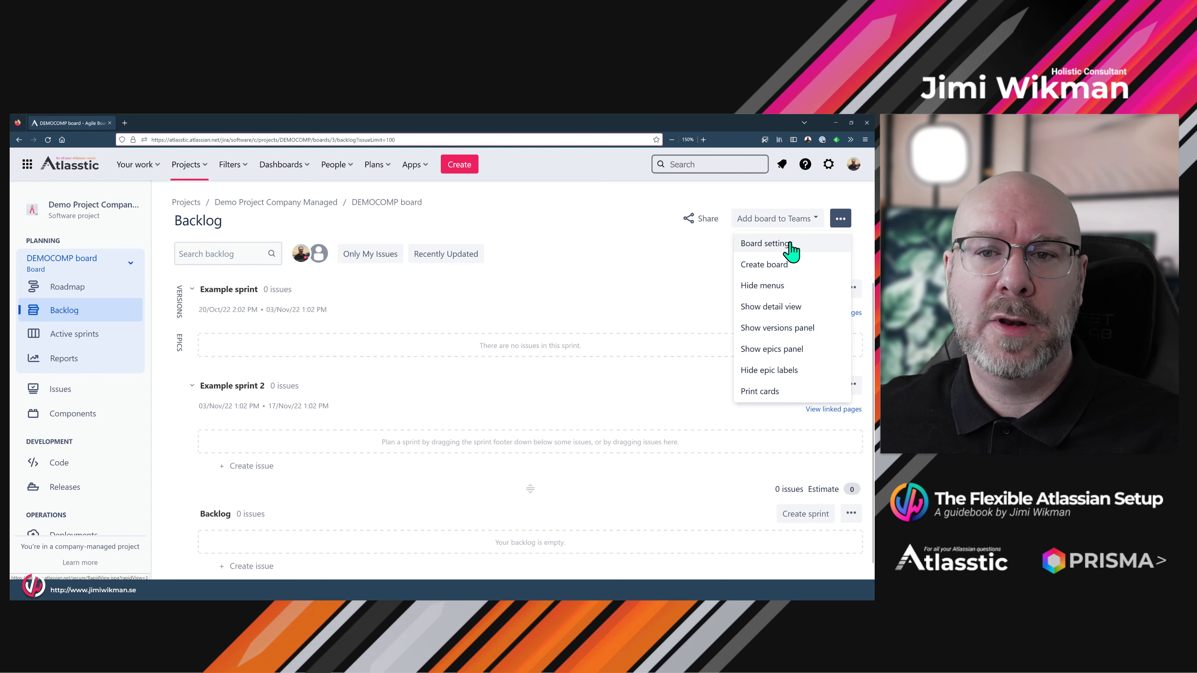
{"action": "left_click", "coordinate": [791, 244]}
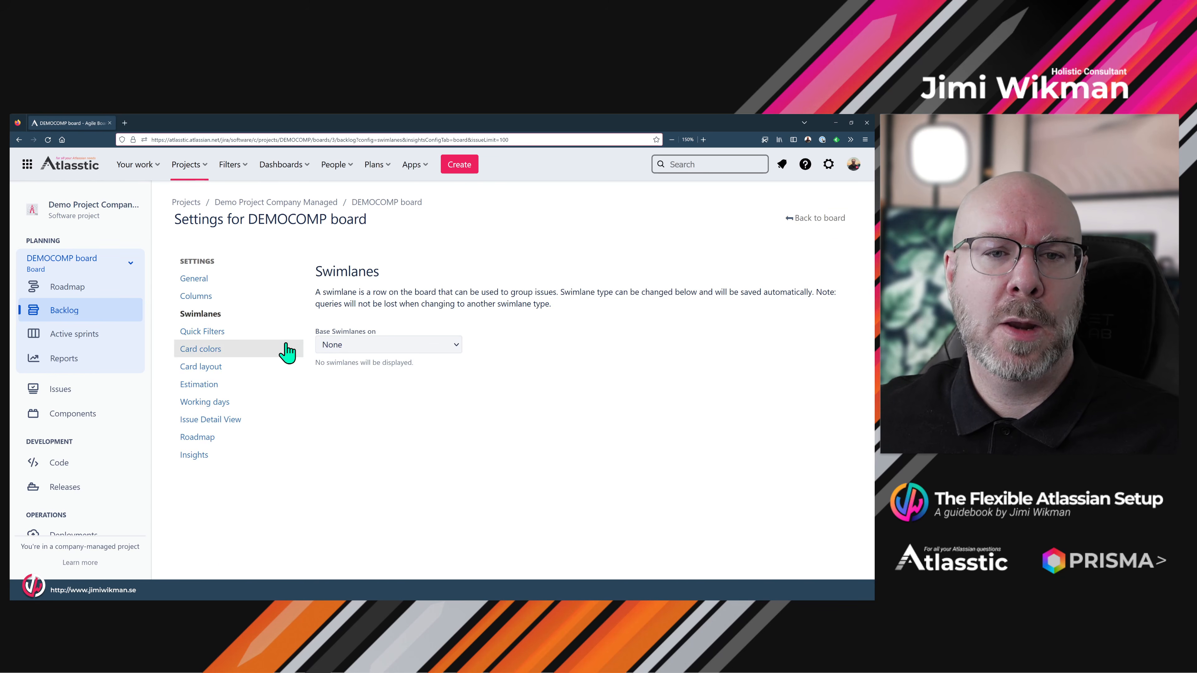
- In the board's column settings, unmap the TO DO, IN PROGRESS and DONE statuses
{"action": "left_click", "coordinate": [220, 297]}
{"action": "scroll", "coordinate": [521, 403], "scroll_direction": "down", "scroll_amount": 3}
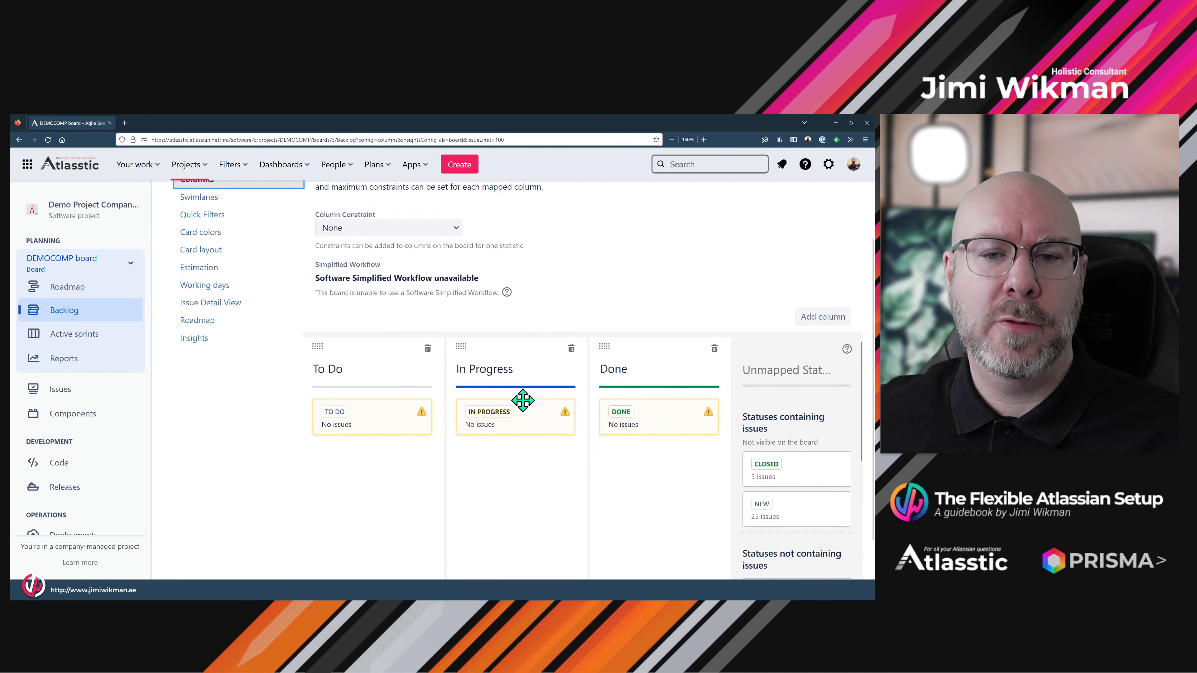
{"action": "scroll", "coordinate": [471, 391], "scroll_direction": "down", "scroll_amount": 2}
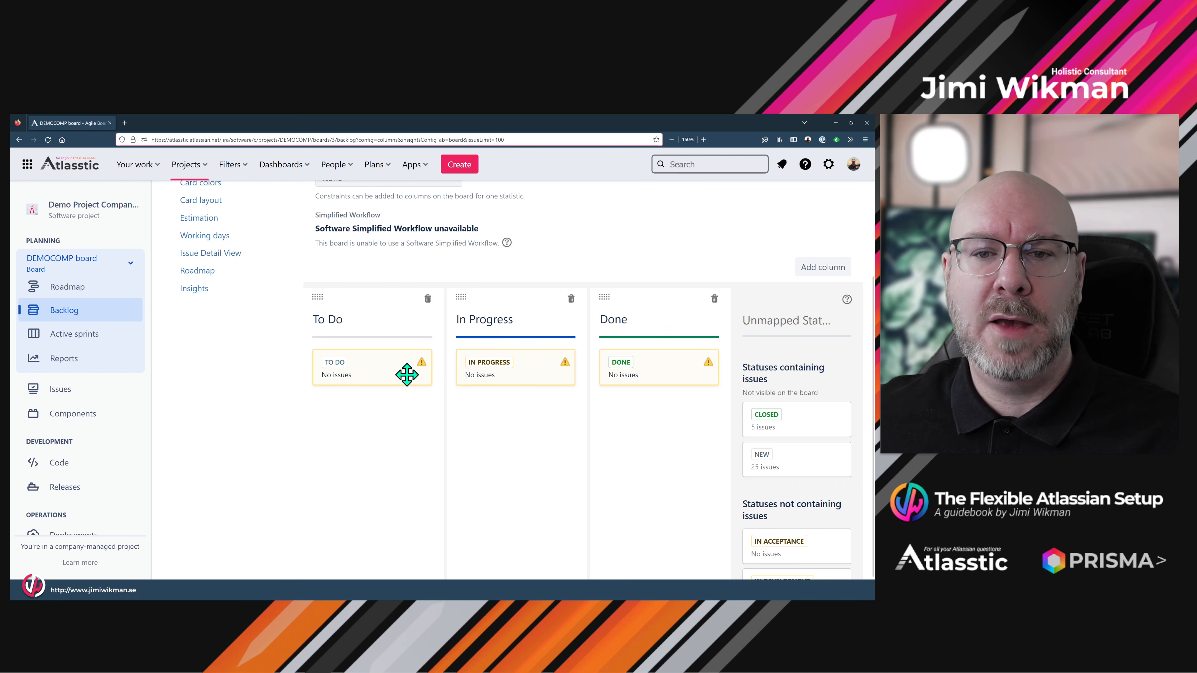
{"action": "left_click_drag", "start_coordinate": [395, 370], "coordinate": [787, 375]}
{"action": "left_click_drag", "start_coordinate": [542, 375], "coordinate": [815, 387]}
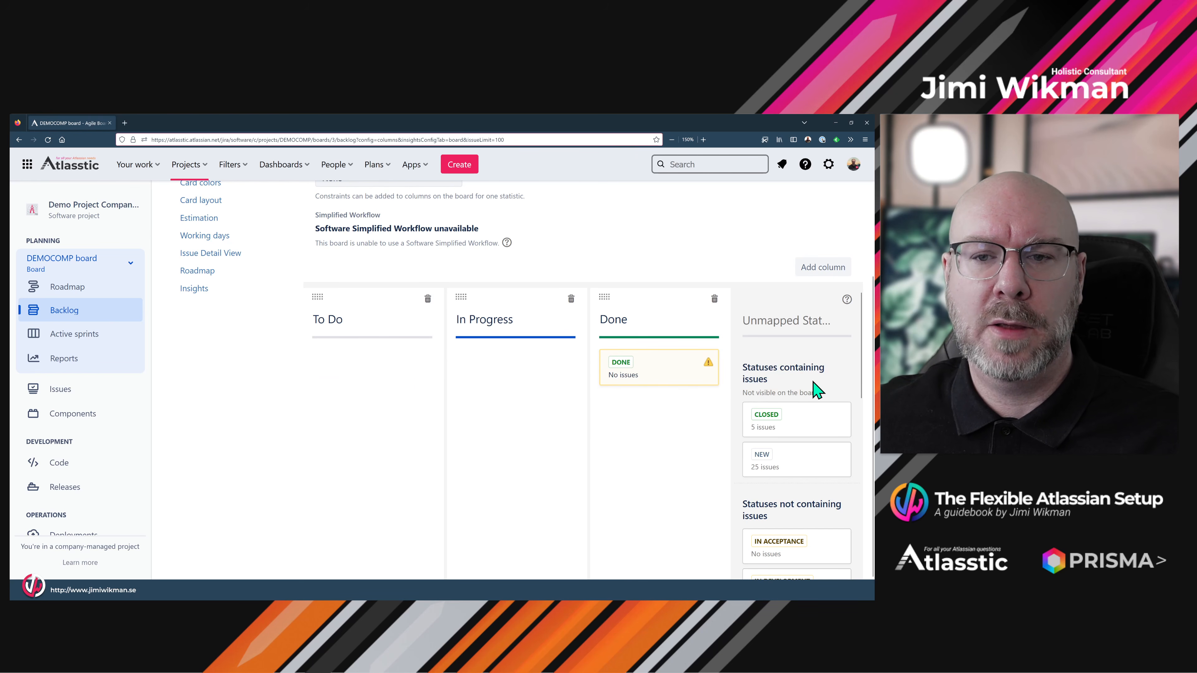
{"action": "left_click_drag", "start_coordinate": [643, 374], "coordinate": [812, 387]}
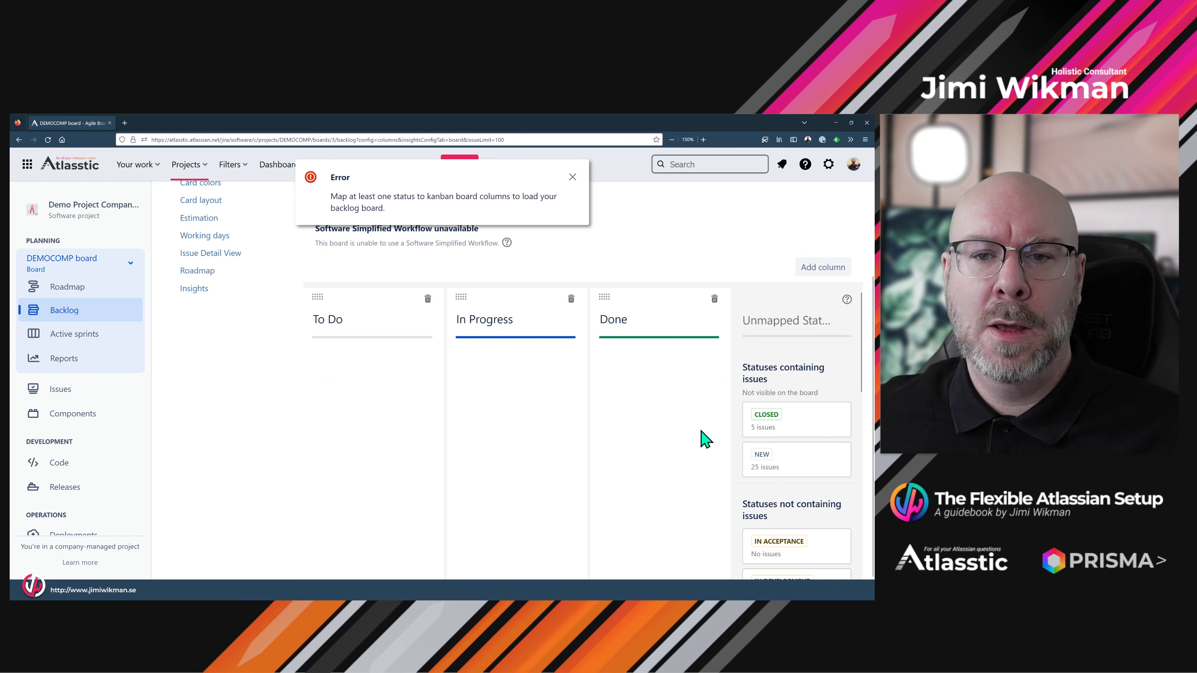
{"action": "left_click", "coordinate": [572, 179]}
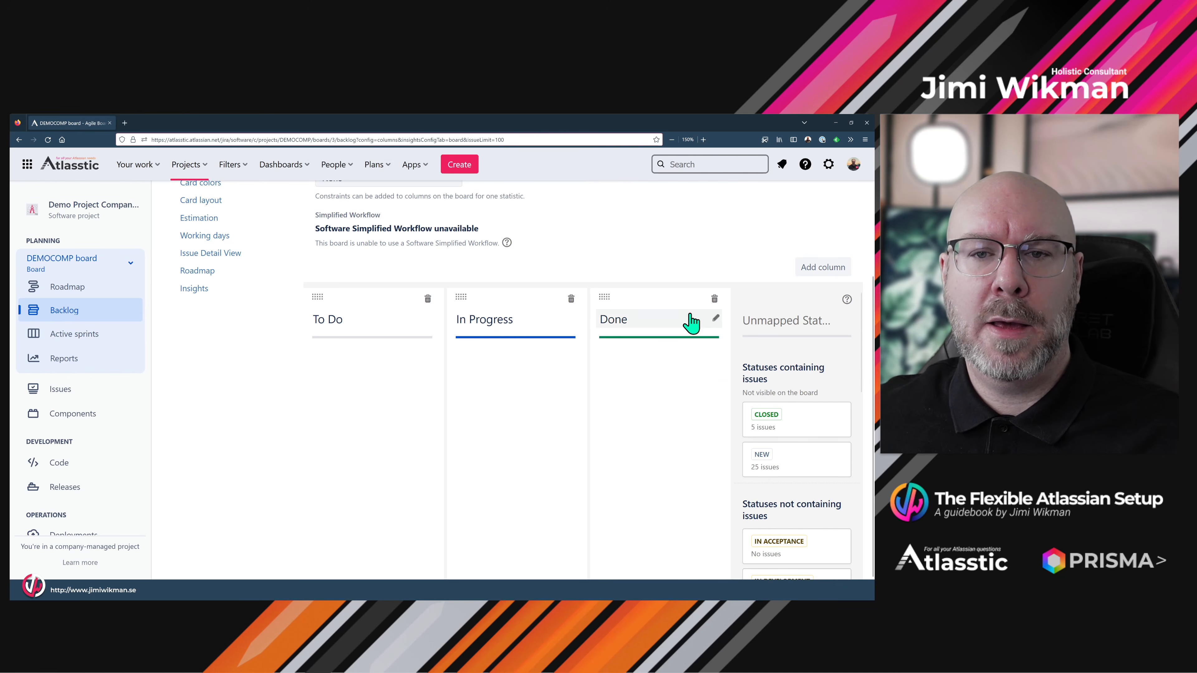
- Map CLOSED to Done and NEW to the first column, renaming that column to New
{"action": "left_click_drag", "start_coordinate": [793, 418], "coordinate": [631, 373]}
{"action": "left_click_drag", "start_coordinate": [744, 412], "coordinate": [372, 372]}
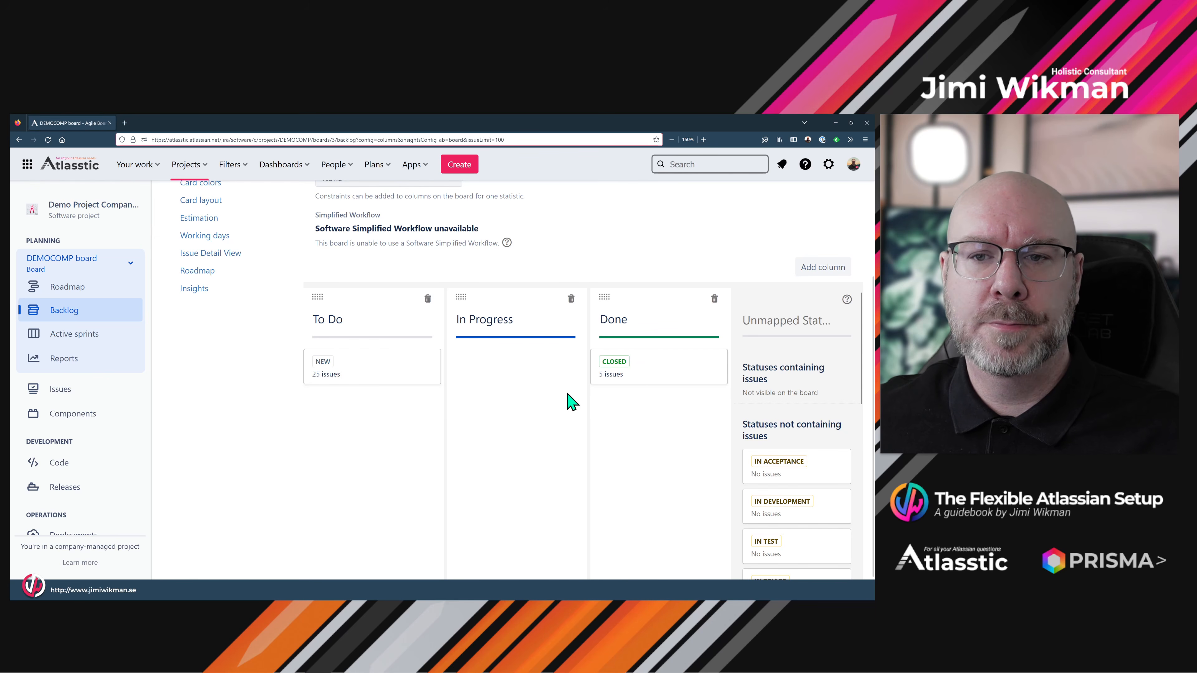
{"action": "left_click", "coordinate": [354, 322]}
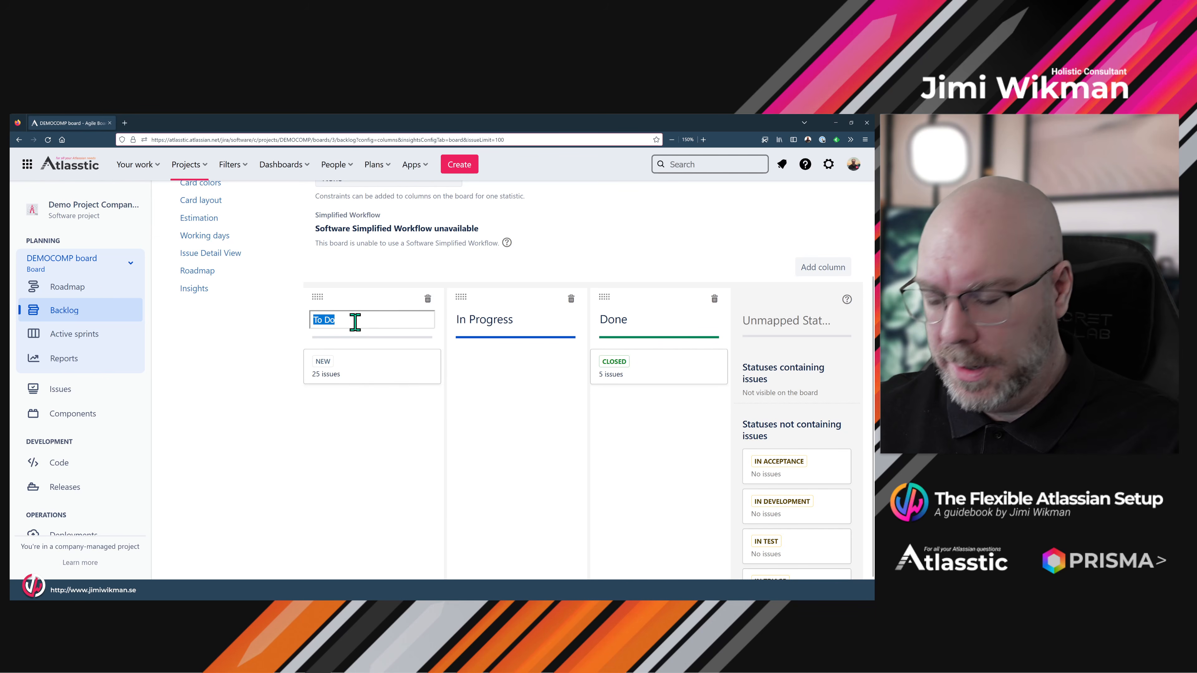
{"action": "type", "text": "New"}
{"action": "left_click", "coordinate": [488, 389]}
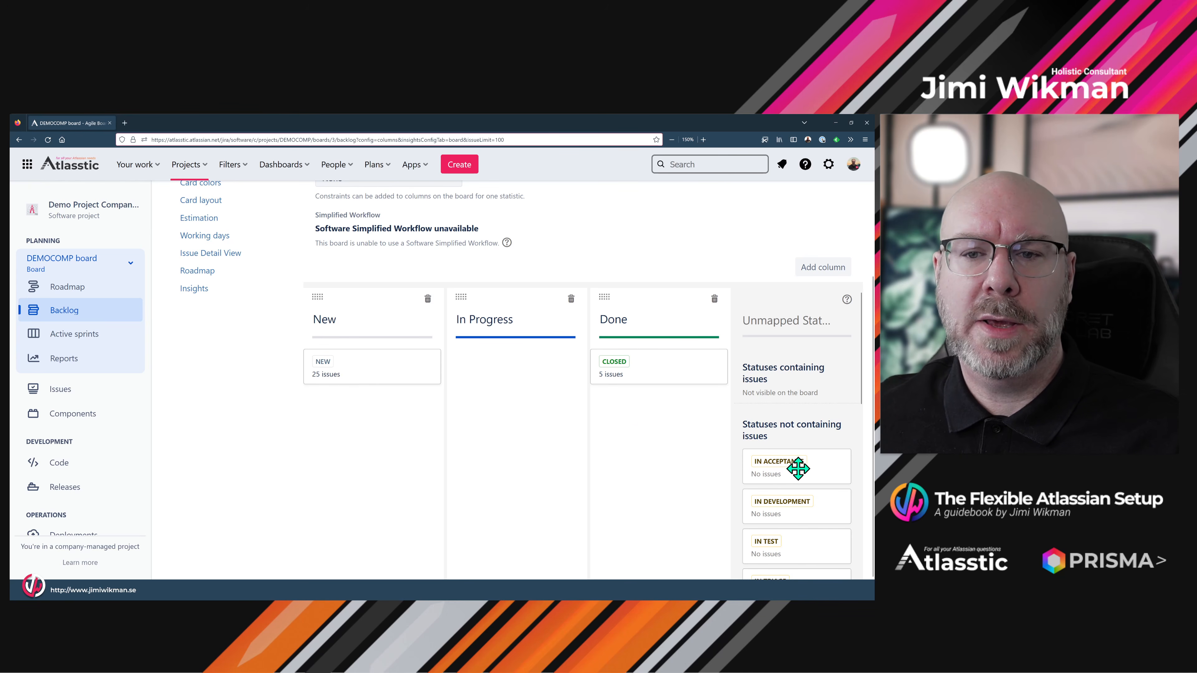
- Map IN ACCEPTANCE, IN DEVELOPMENT, IN TEST and NEED MORE INFORMATION to the In Progress column
{"action": "left_click_drag", "start_coordinate": [793, 463], "coordinate": [527, 374]}
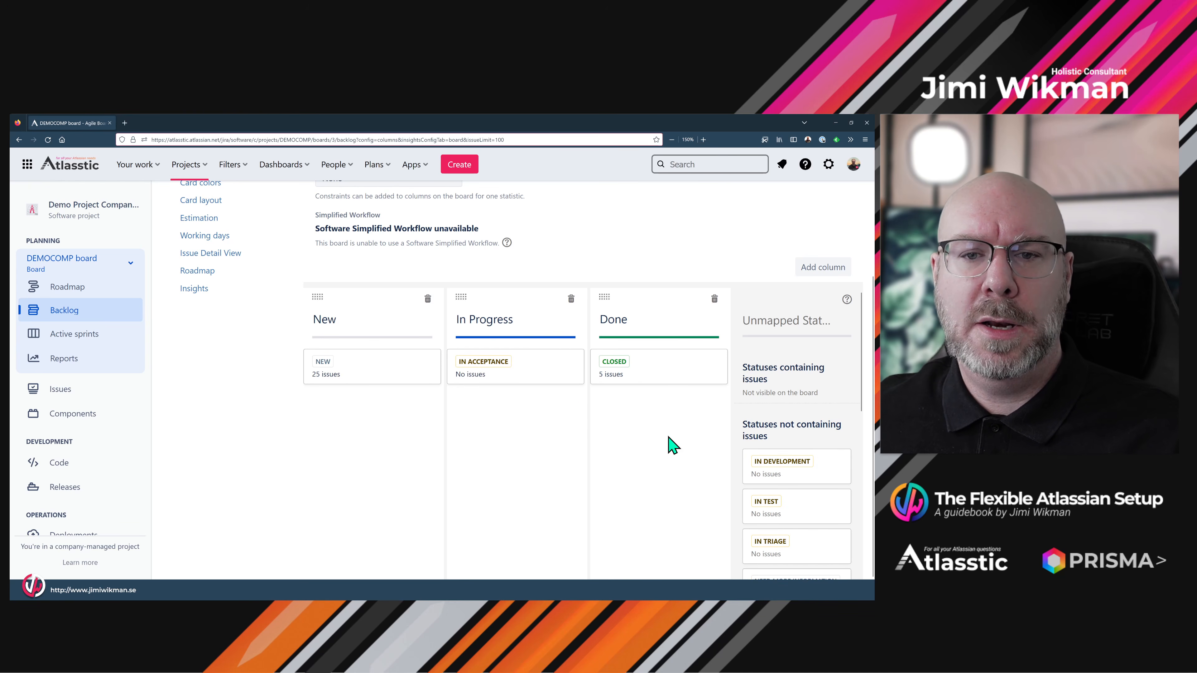
{"action": "left_click_drag", "start_coordinate": [754, 461], "coordinate": [568, 428]}
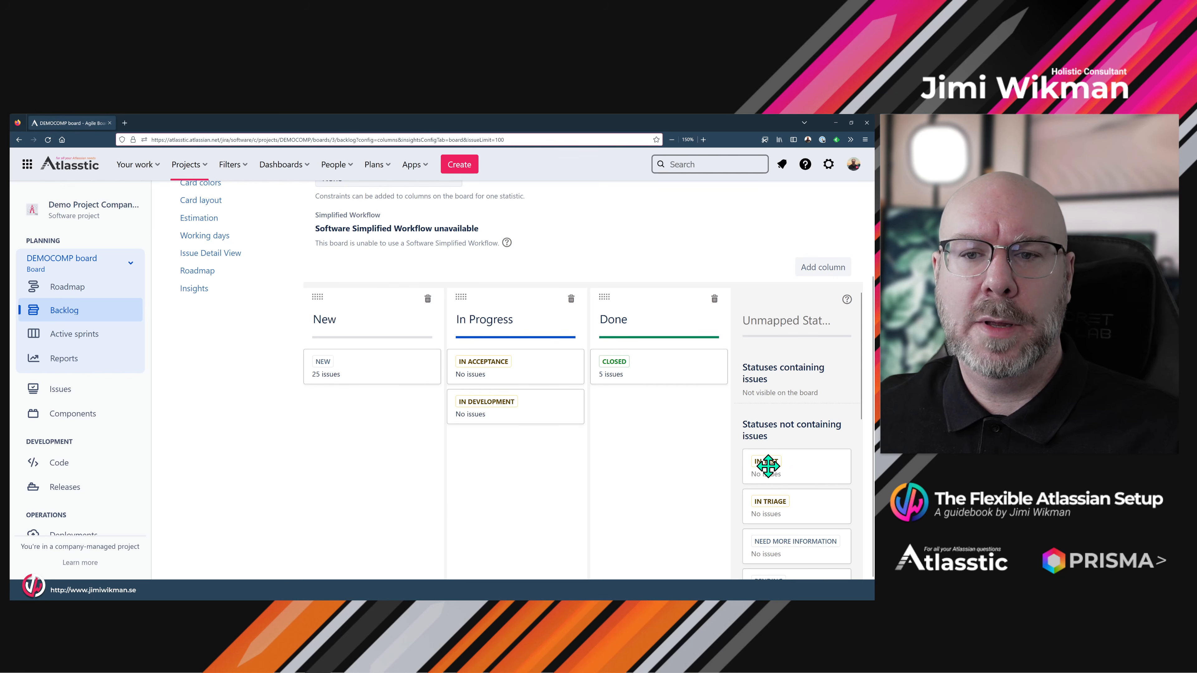
{"action": "left_click_drag", "start_coordinate": [766, 461], "coordinate": [510, 500]}
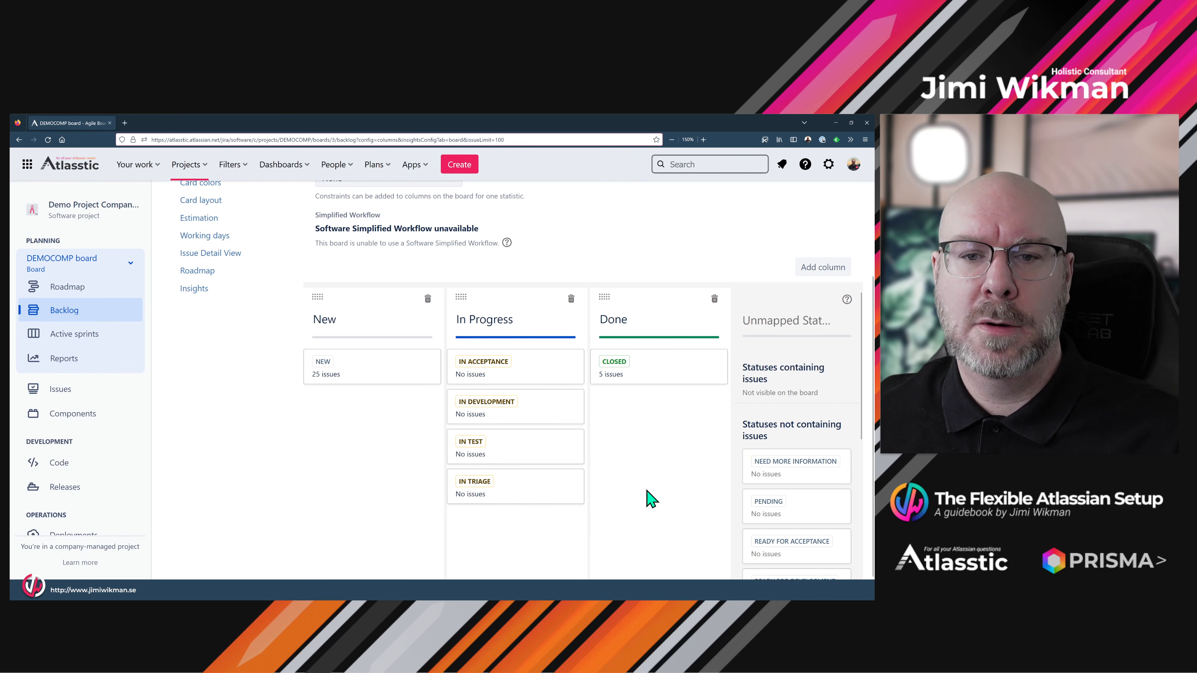
{"action": "left_click_drag", "start_coordinate": [763, 476], "coordinate": [550, 523]}
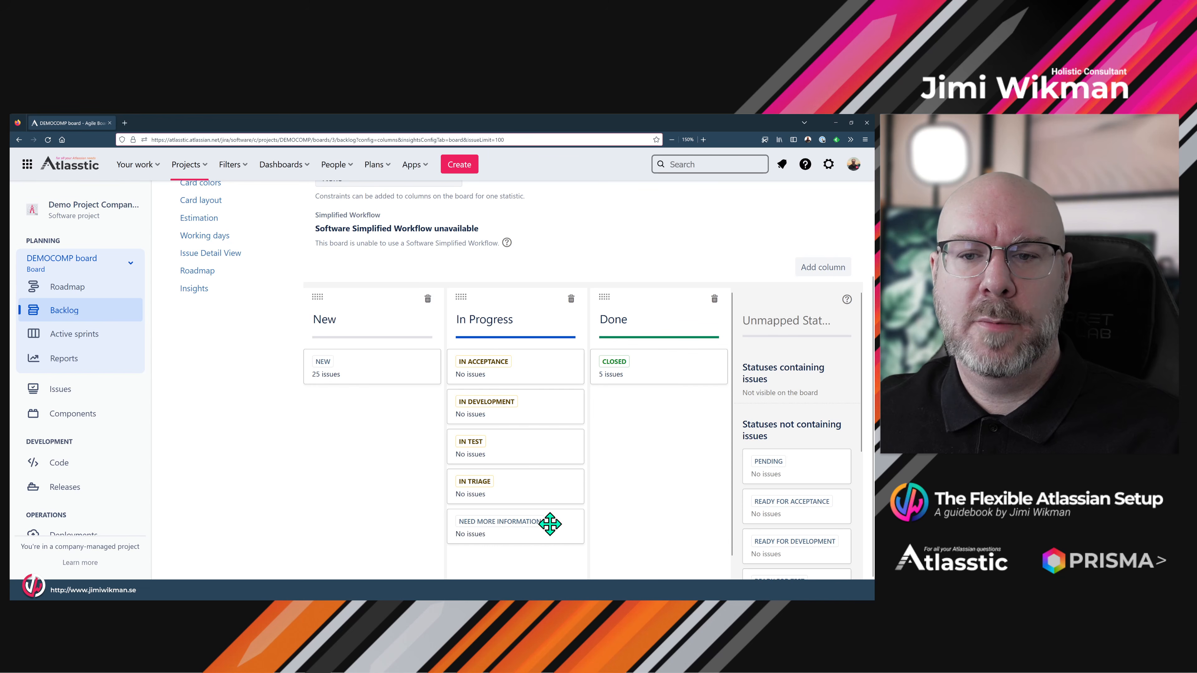
- Map PENDING, READY FOR ACCEPTANCE and READY FOR DEVELOPMENT to the Done column
{"action": "left_click_drag", "start_coordinate": [769, 469], "coordinate": [648, 453]}
{"action": "left_click_drag", "start_coordinate": [776, 471], "coordinate": [678, 503]}
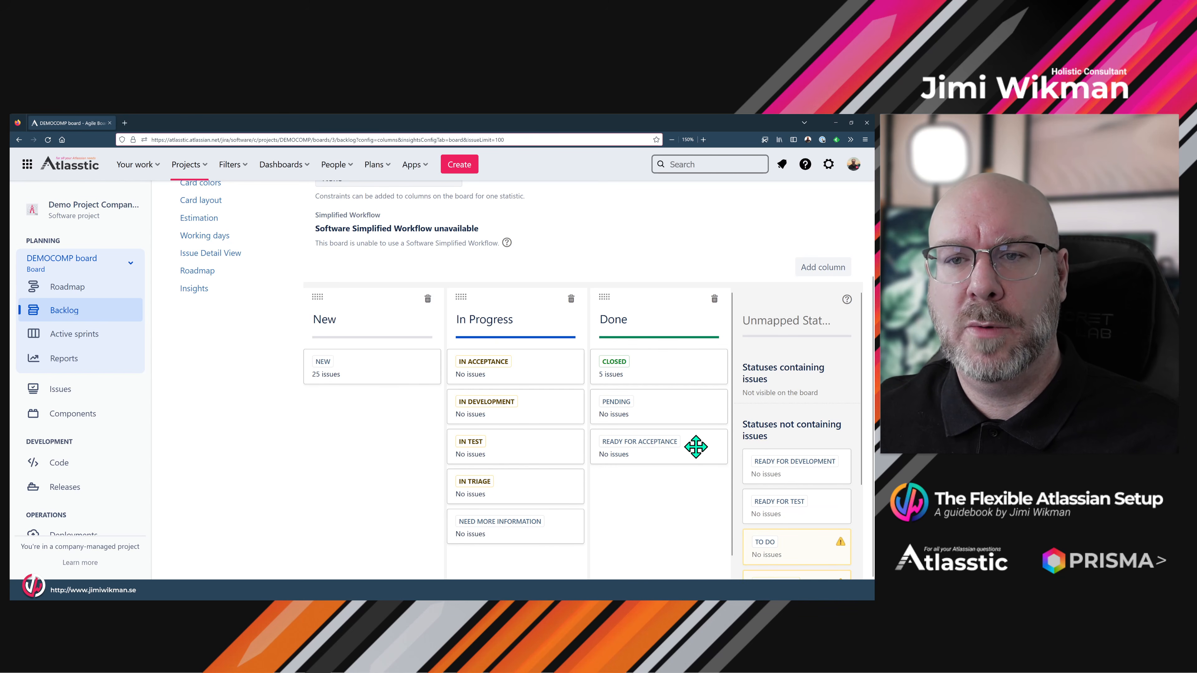
{"action": "left_click_drag", "start_coordinate": [759, 462], "coordinate": [381, 410]}
{"action": "scroll", "coordinate": [774, 488], "scroll_direction": "down", "scroll_amount": 2}
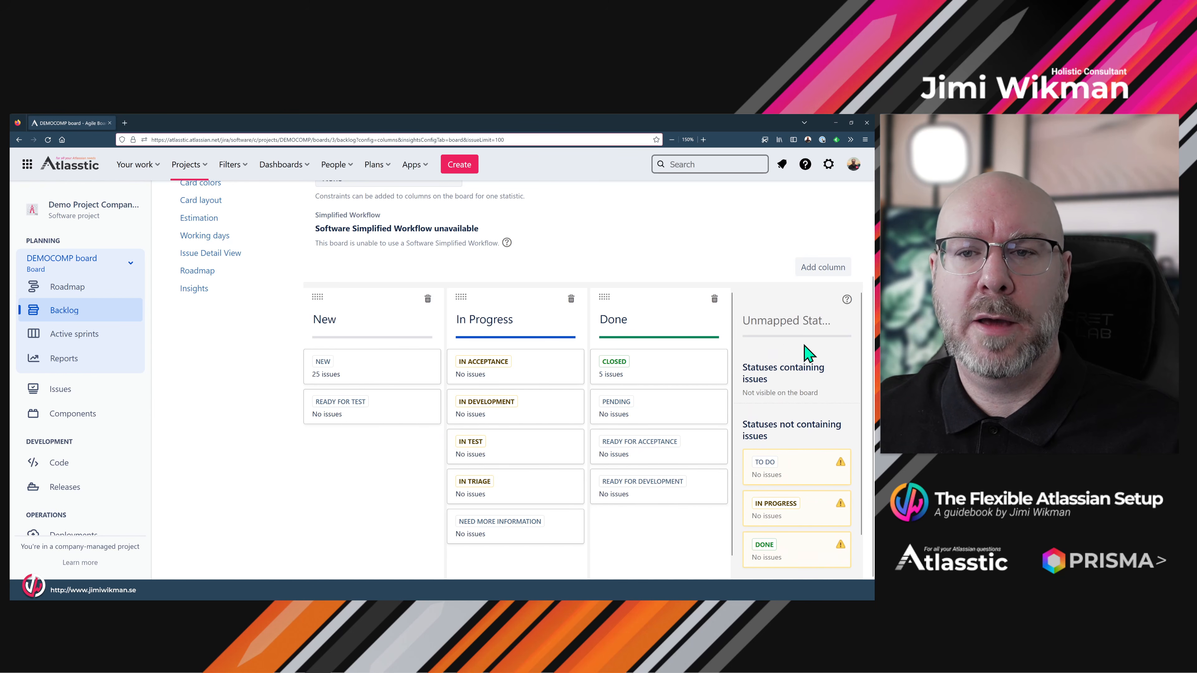
{"action": "scroll", "coordinate": [721, 443], "scroll_direction": "up", "scroll_amount": 4}
- Return to the DEMOCOMP board and view its active sprint
{"action": "left_click", "coordinate": [817, 219]}
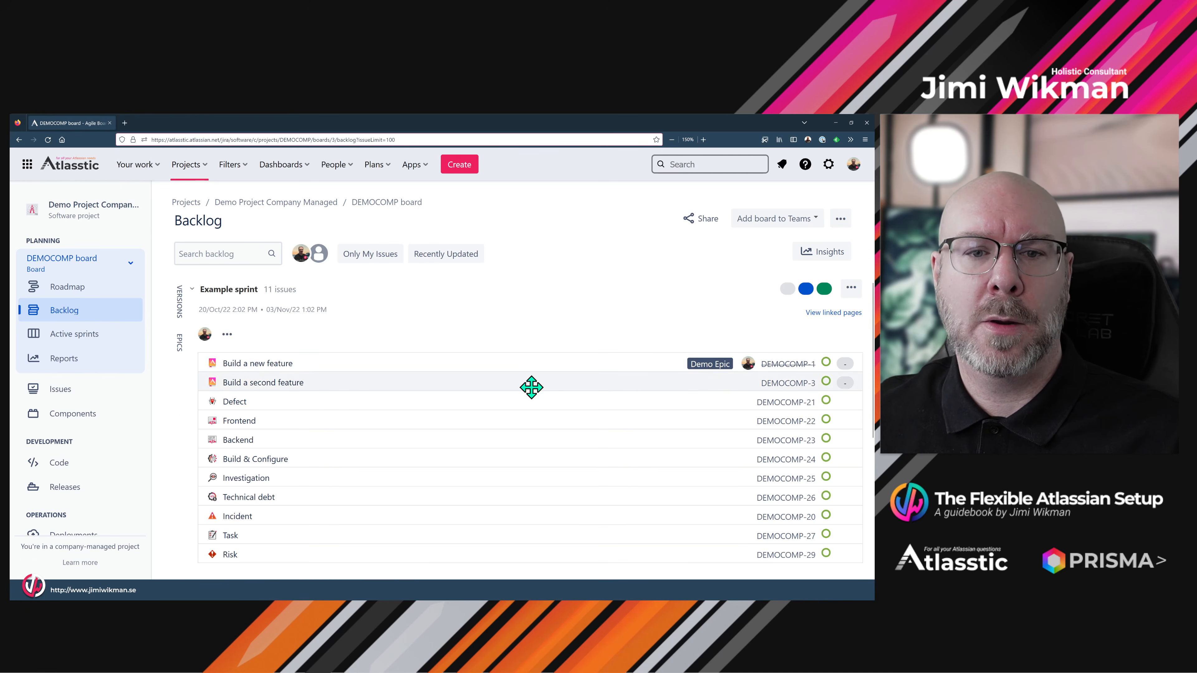
{"action": "scroll", "coordinate": [437, 393], "scroll_direction": "down", "scroll_amount": 5}
{"action": "scroll", "coordinate": [428, 404], "scroll_direction": "up", "scroll_amount": 5}
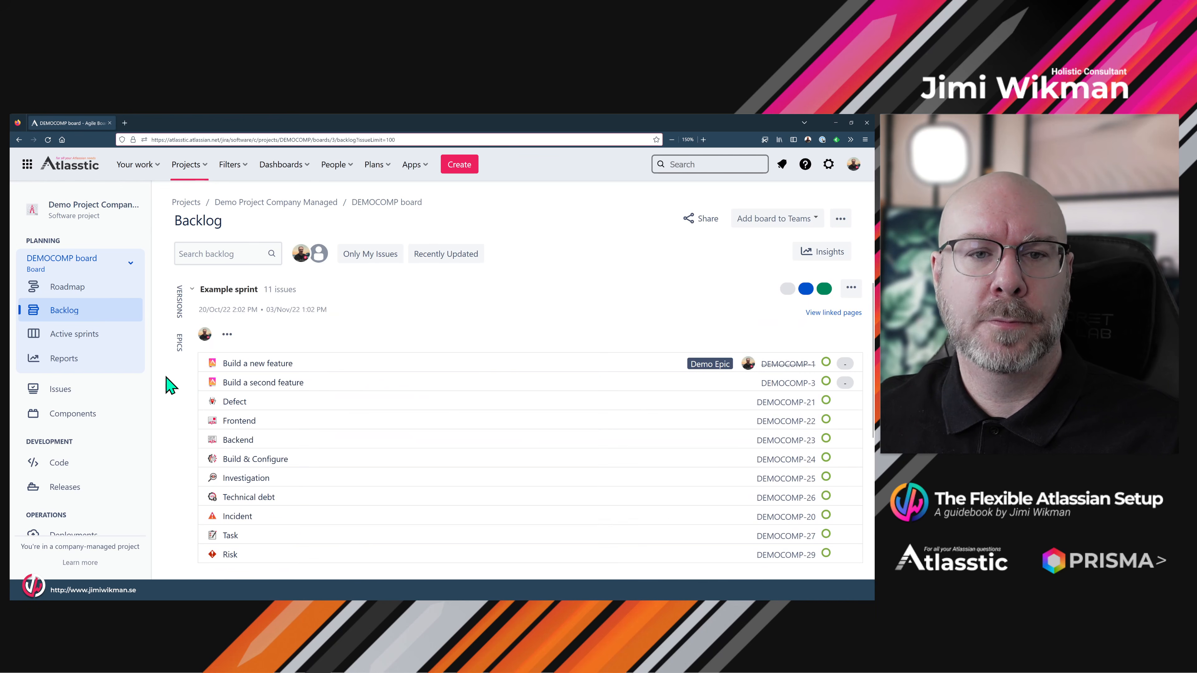
{"action": "left_click", "coordinate": [75, 333]}
{"action": "left_click_drag", "start_coordinate": [332, 387], "coordinate": [283, 348]}
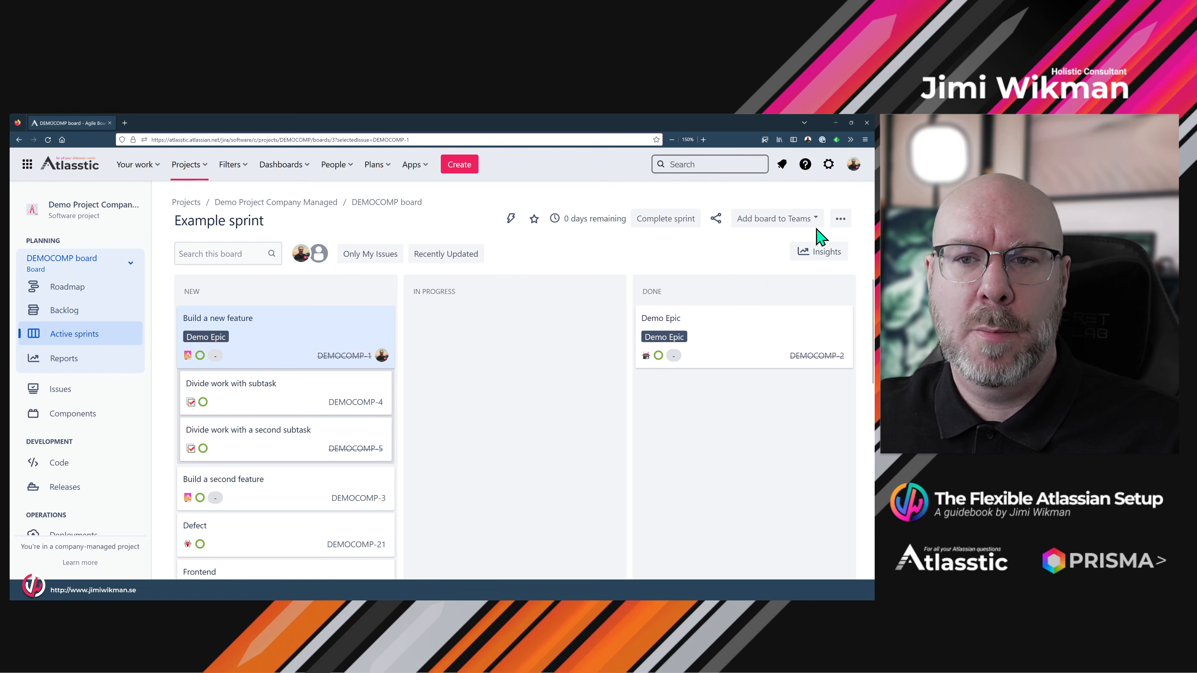
- Go to the Issues section of Jira administration
{"action": "left_click", "coordinate": [840, 219]}
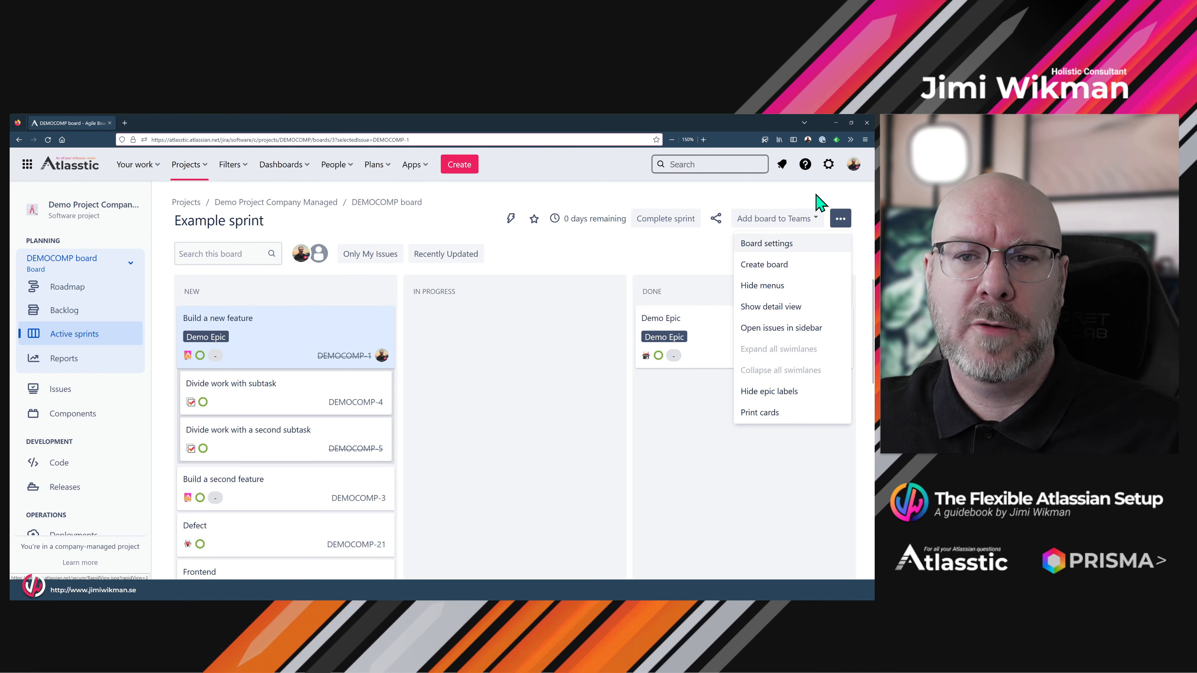
{"action": "left_click", "coordinate": [828, 164]}
{"action": "left_click", "coordinate": [603, 423]}
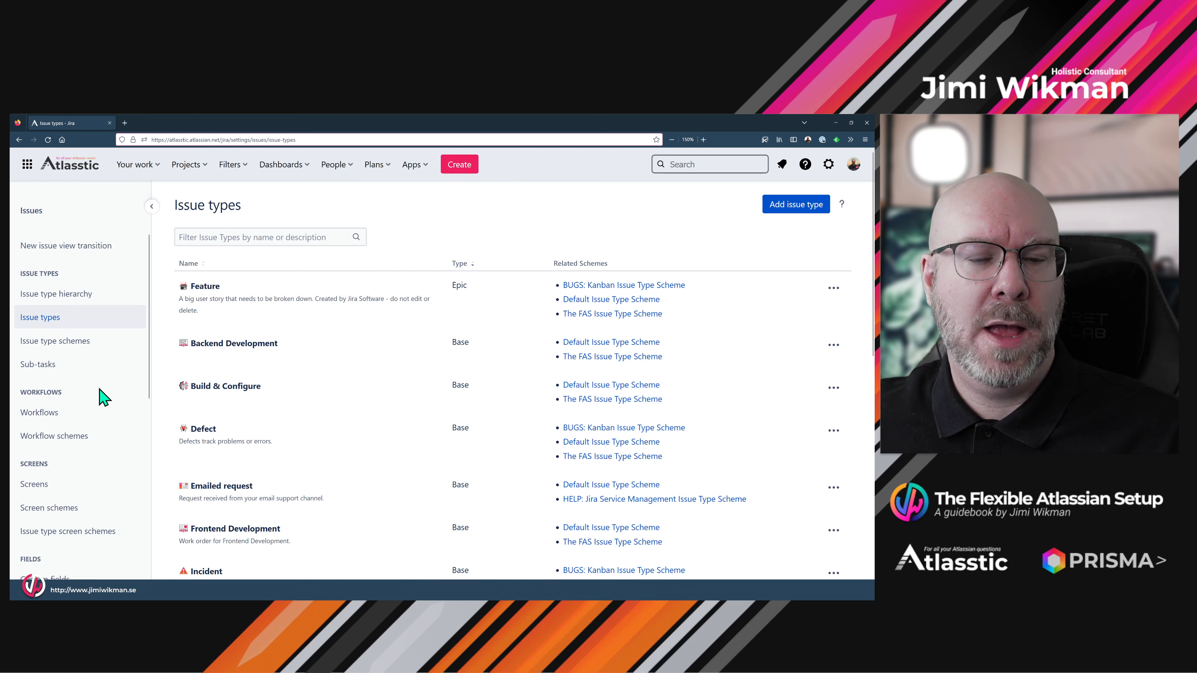
- View the Incident Workflow as a diagram
{"action": "left_click", "coordinate": [54, 415]}
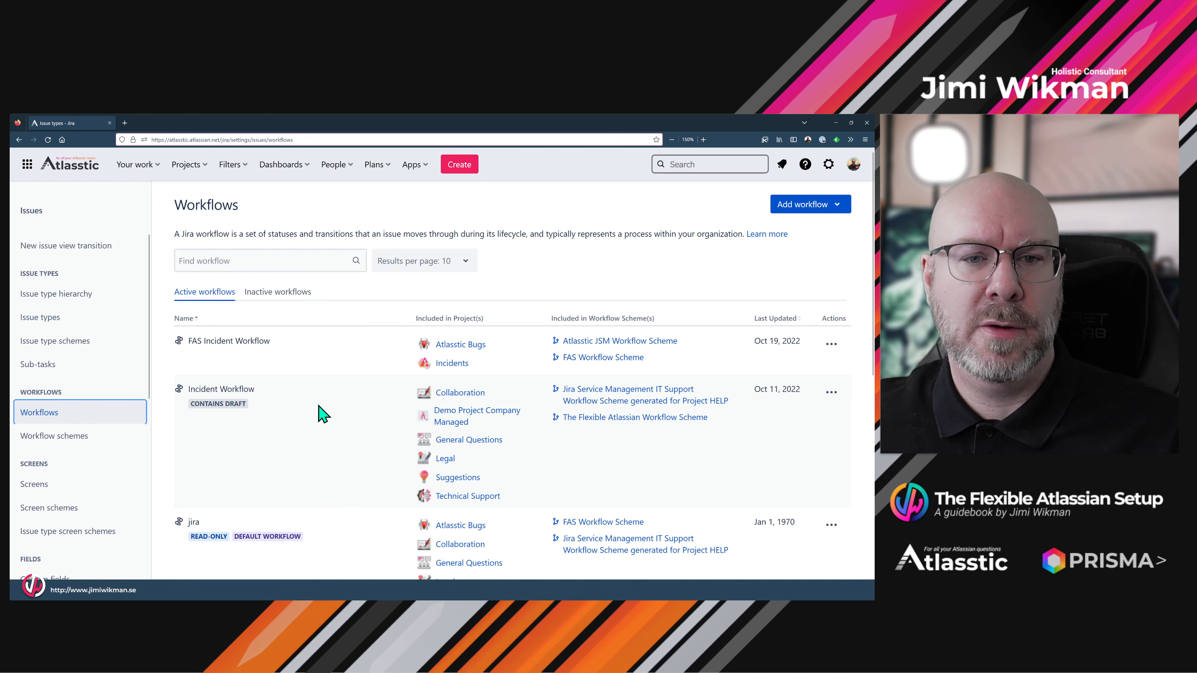
{"action": "left_click", "coordinate": [828, 392]}
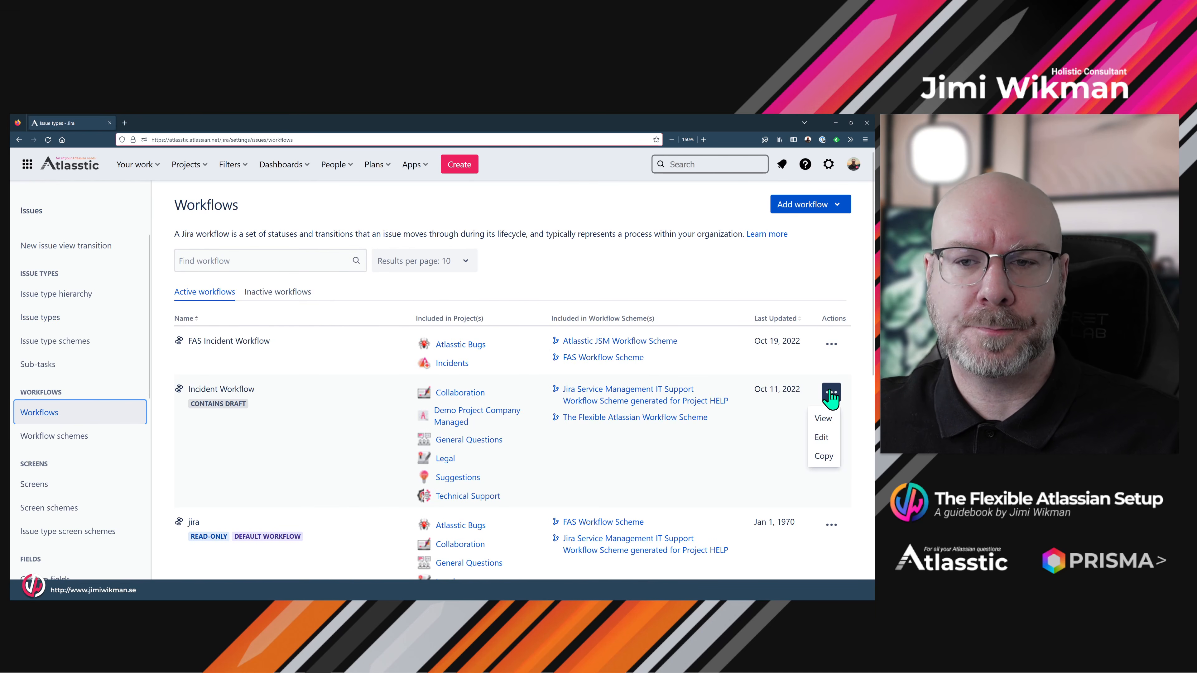
{"action": "left_click", "coordinate": [823, 418]}
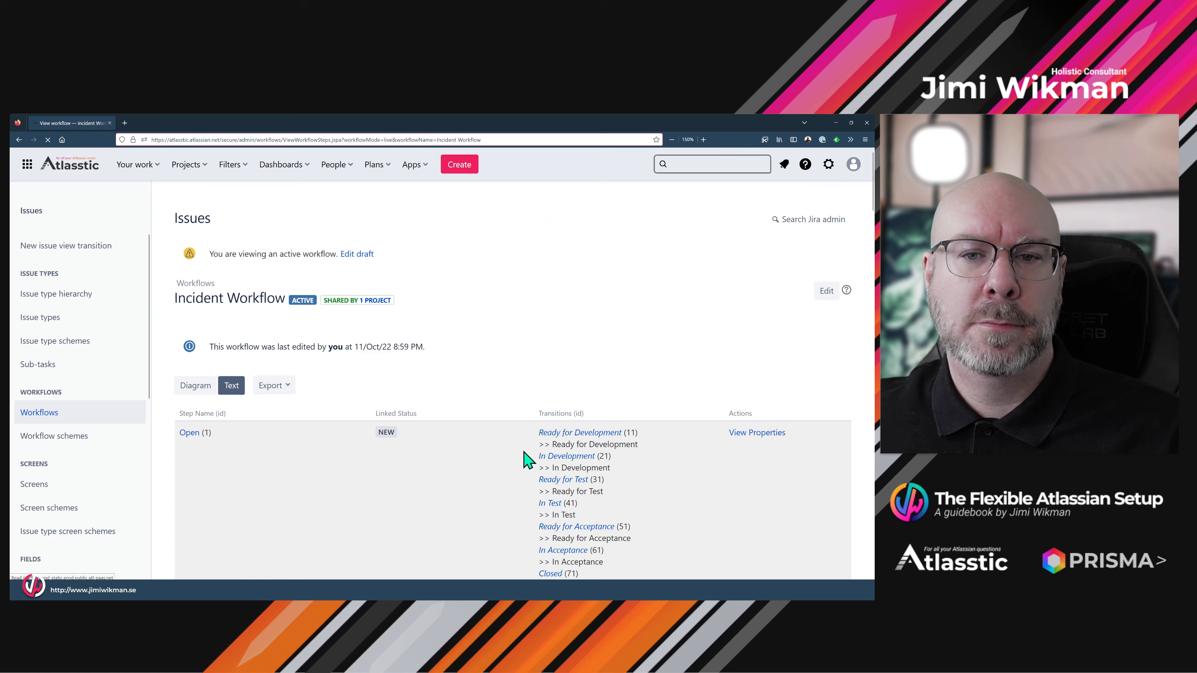
{"action": "left_click", "coordinate": [195, 387]}
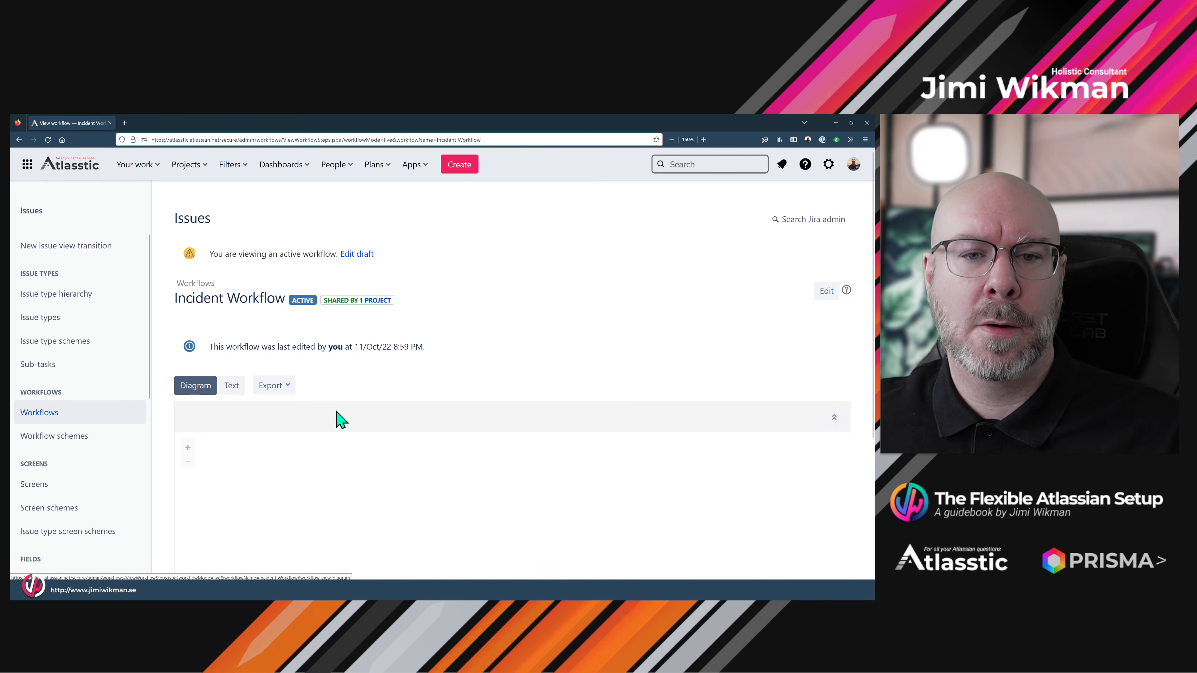
- Zoom and pan the Incident Workflow diagram around NEW, NEED MORE INFORMATION and IN TRIAGE
{"action": "scroll", "coordinate": [494, 379], "scroll_direction": "down", "scroll_amount": 2}
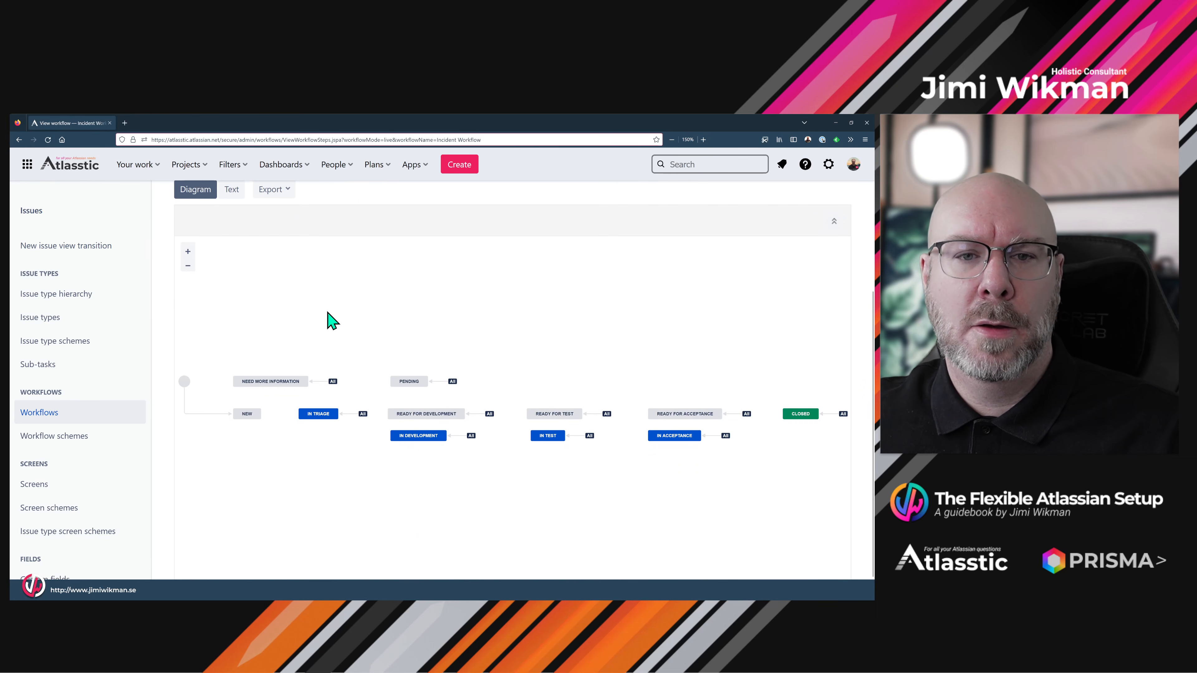
{"action": "left_click", "coordinate": [188, 266]}
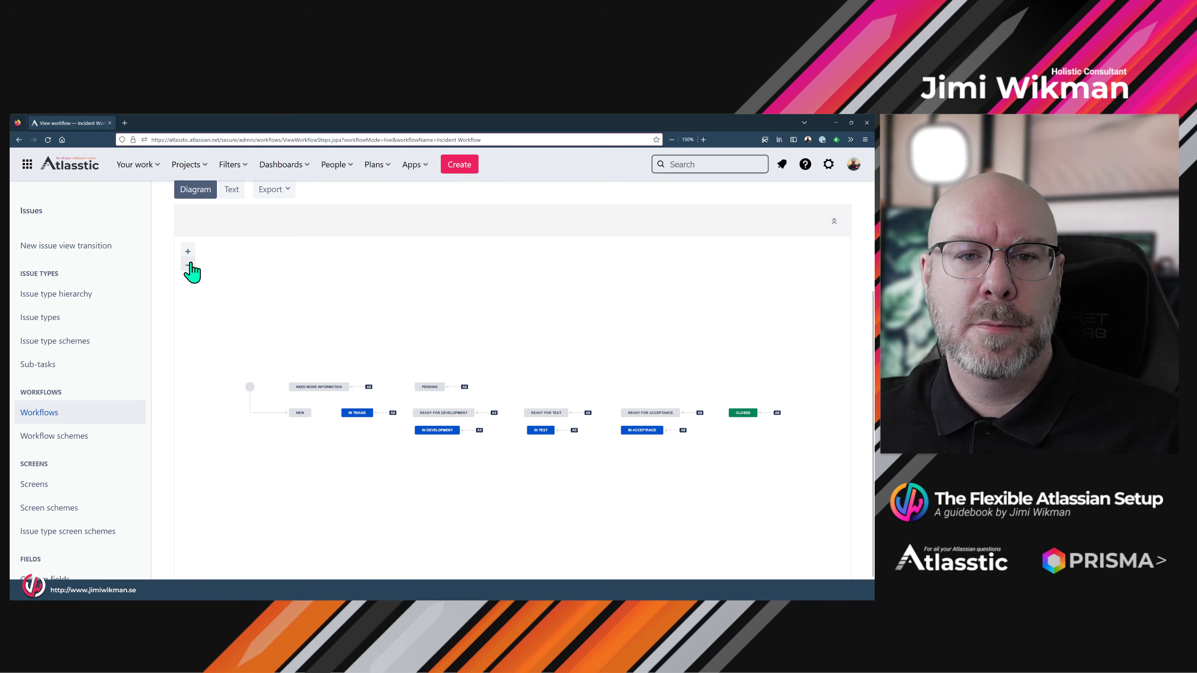
{"action": "left_click", "coordinate": [188, 251]}
{"action": "left_click", "coordinate": [188, 251]}
{"action": "left_click_drag", "start_coordinate": [267, 468], "coordinate": [125, 457]}
{"action": "left_click_drag", "start_coordinate": [449, 465], "coordinate": [438, 461]}
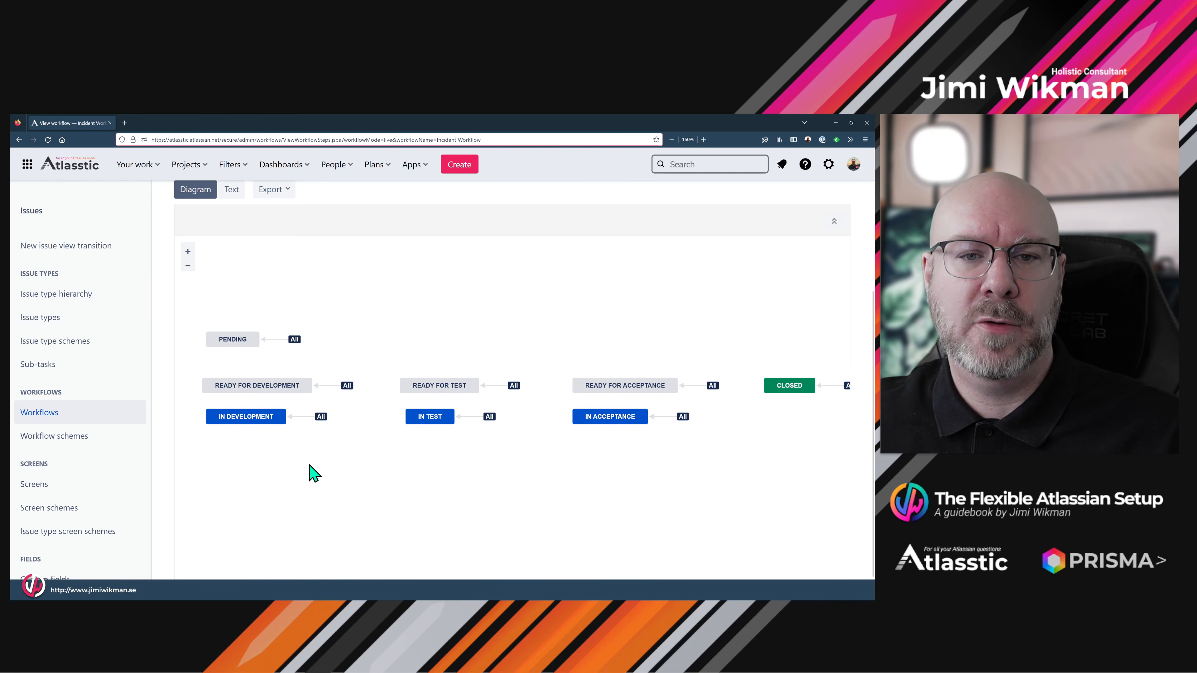
{"action": "left_click_drag", "start_coordinate": [289, 474], "coordinate": [526, 459]}
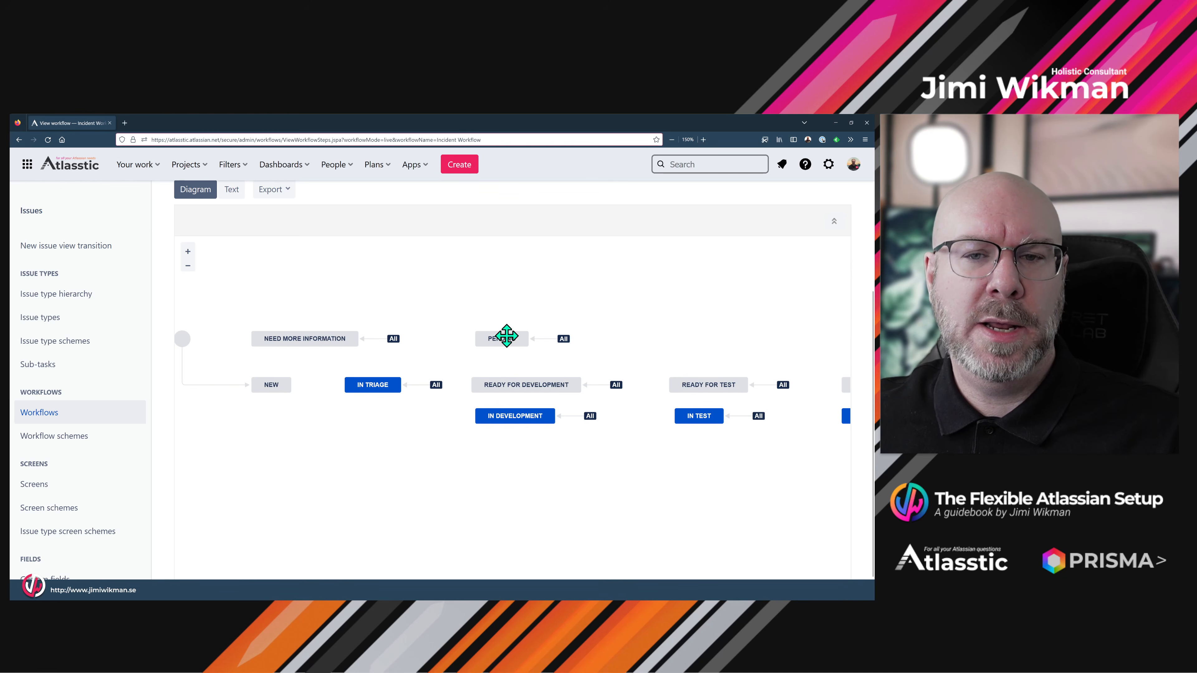
{"action": "left_click", "coordinate": [64, 413]}
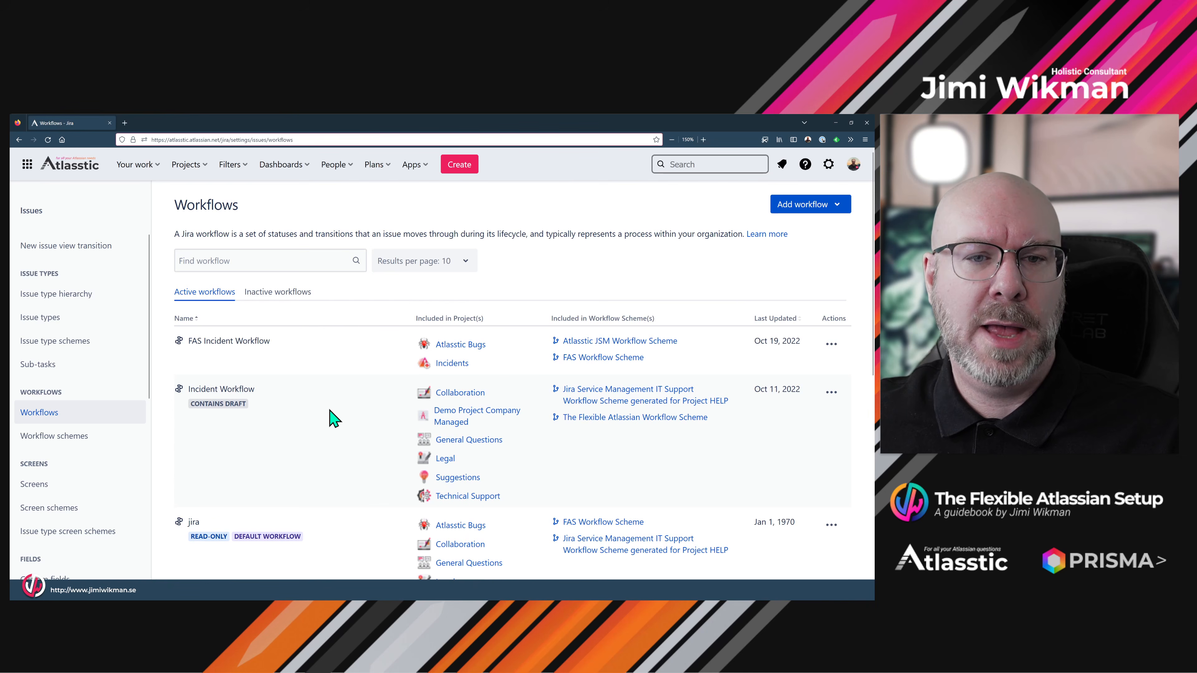
- Open a draft of The FAS Development Workflow for editing
{"action": "scroll", "coordinate": [329, 418], "scroll_direction": "down", "scroll_amount": 3}
{"action": "scroll", "coordinate": [332, 419], "scroll_direction": "down", "scroll_amount": 4}
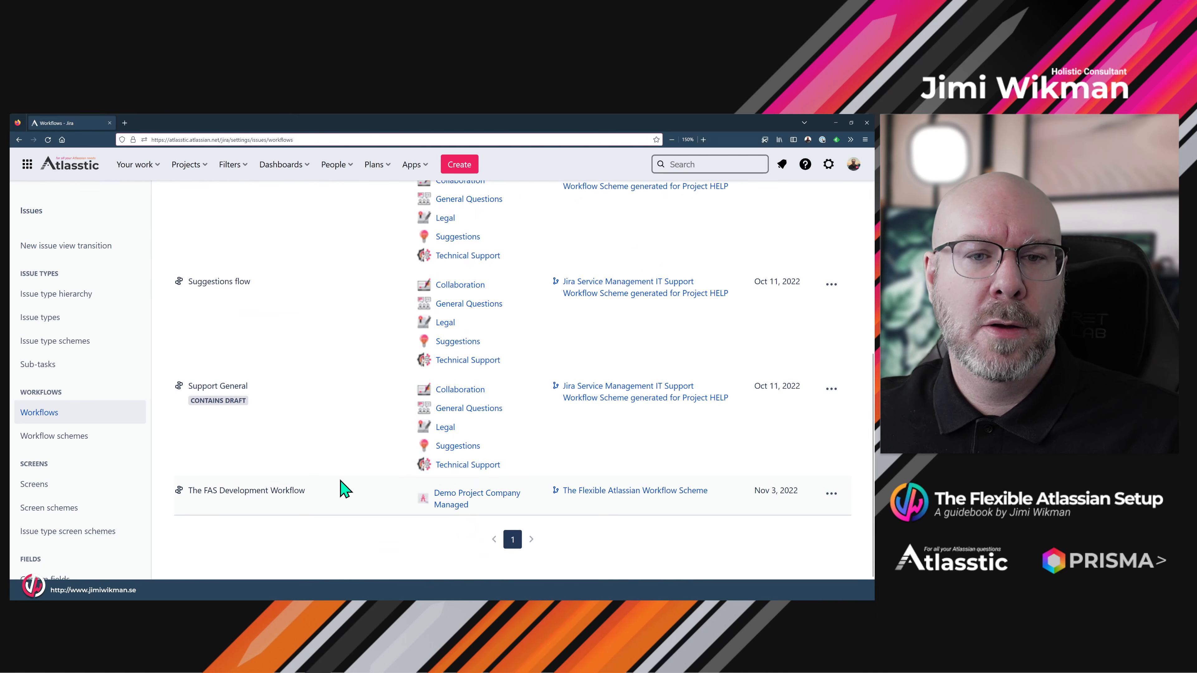
{"action": "left_click", "coordinate": [830, 493]}
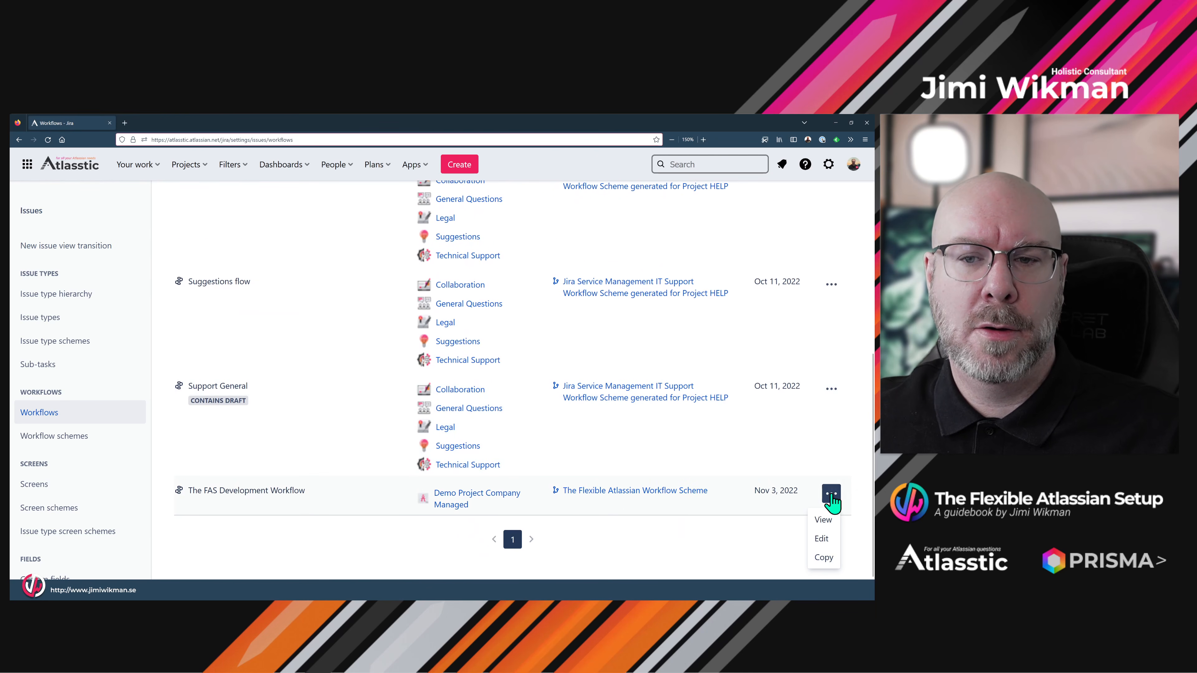
{"action": "left_click", "coordinate": [822, 538]}
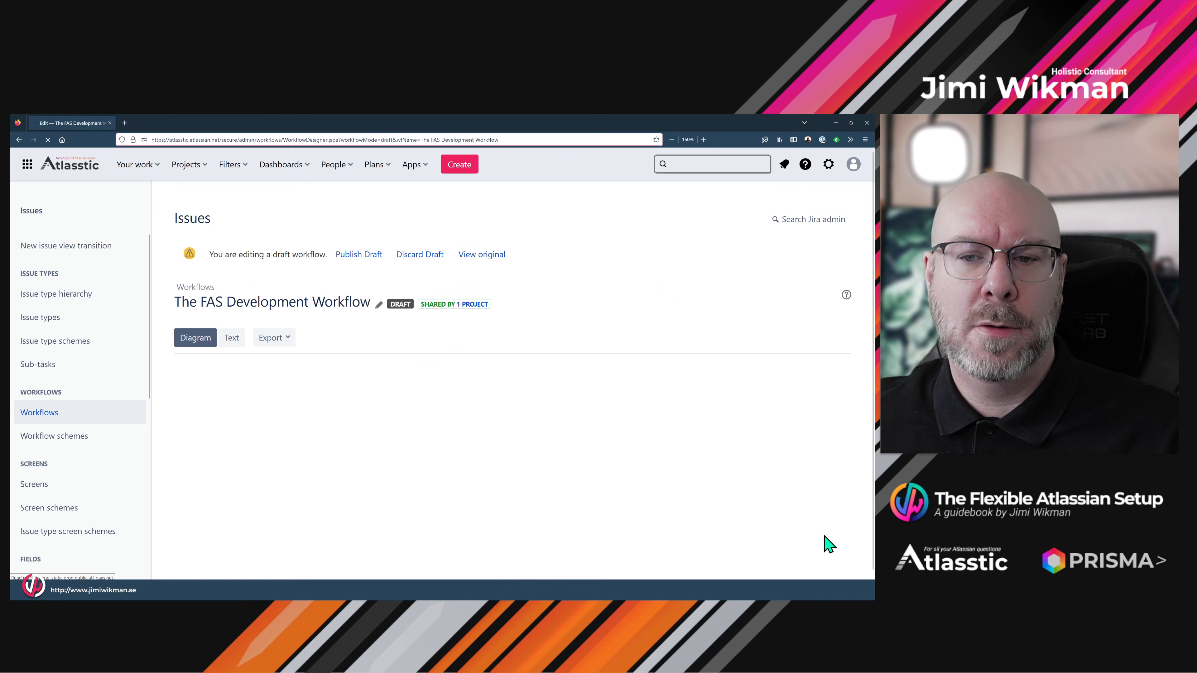
{"action": "scroll", "coordinate": [513, 340], "scroll_direction": "down", "scroll_amount": 3}
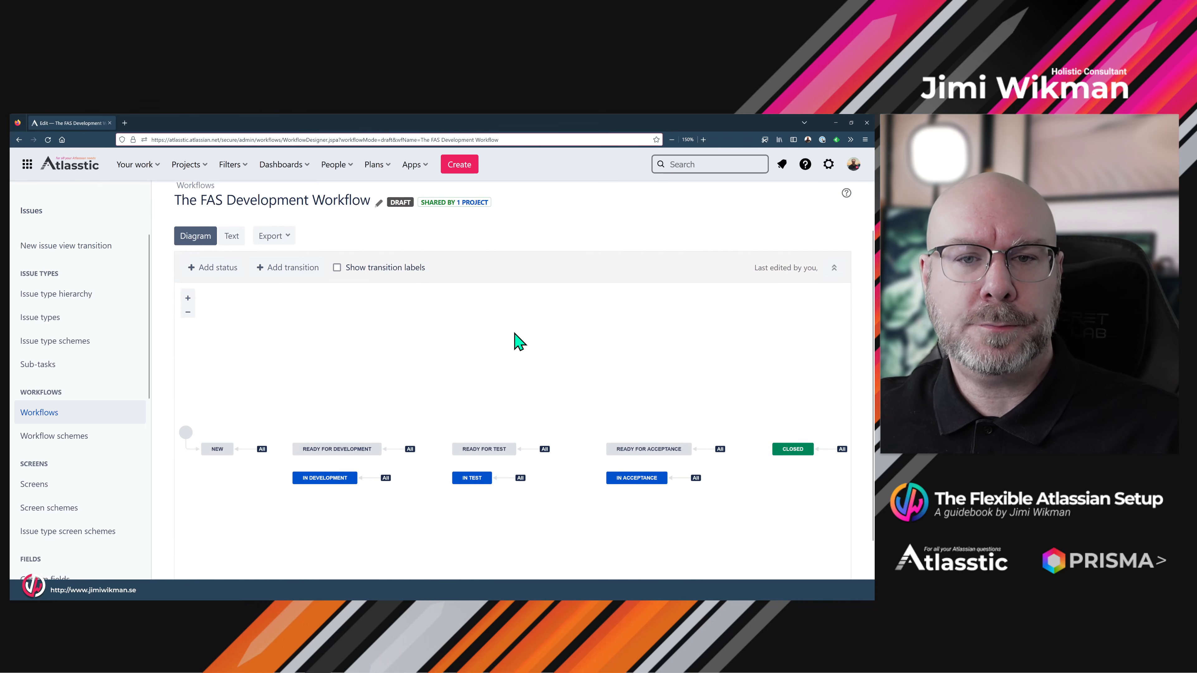
{"action": "scroll", "coordinate": [515, 341], "scroll_direction": "up", "scroll_amount": 2}
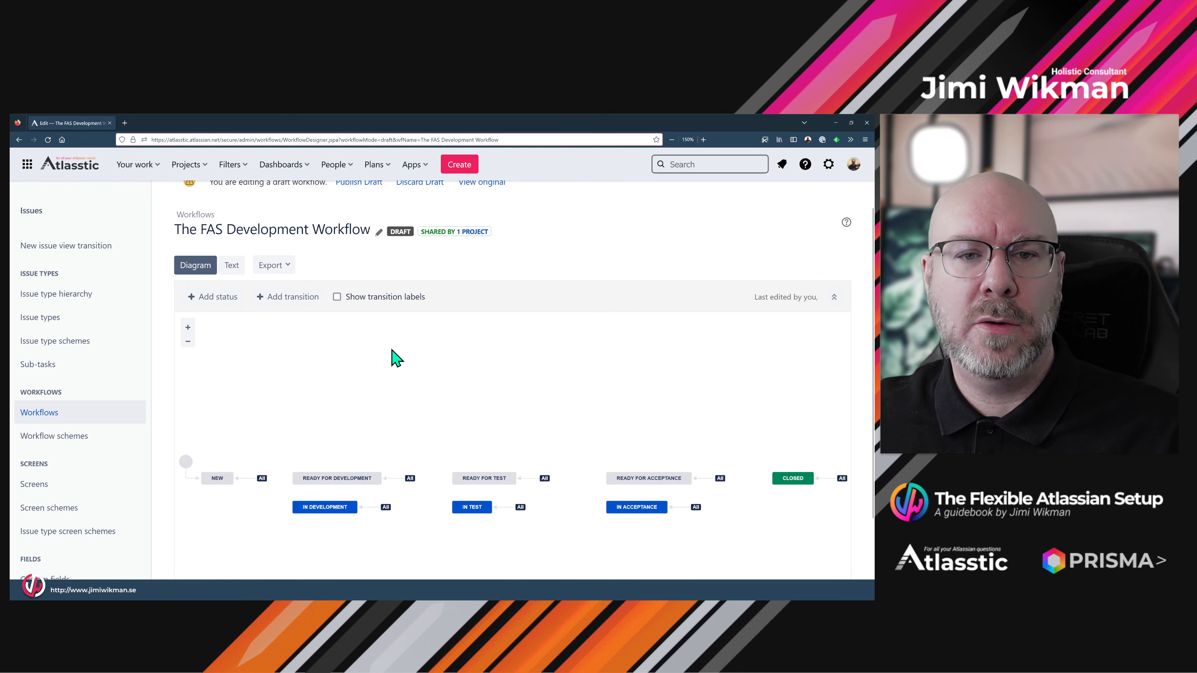
- Add the existing Pending status, reachable from all statuses, above READY FOR TEST
{"action": "left_click", "coordinate": [226, 301]}
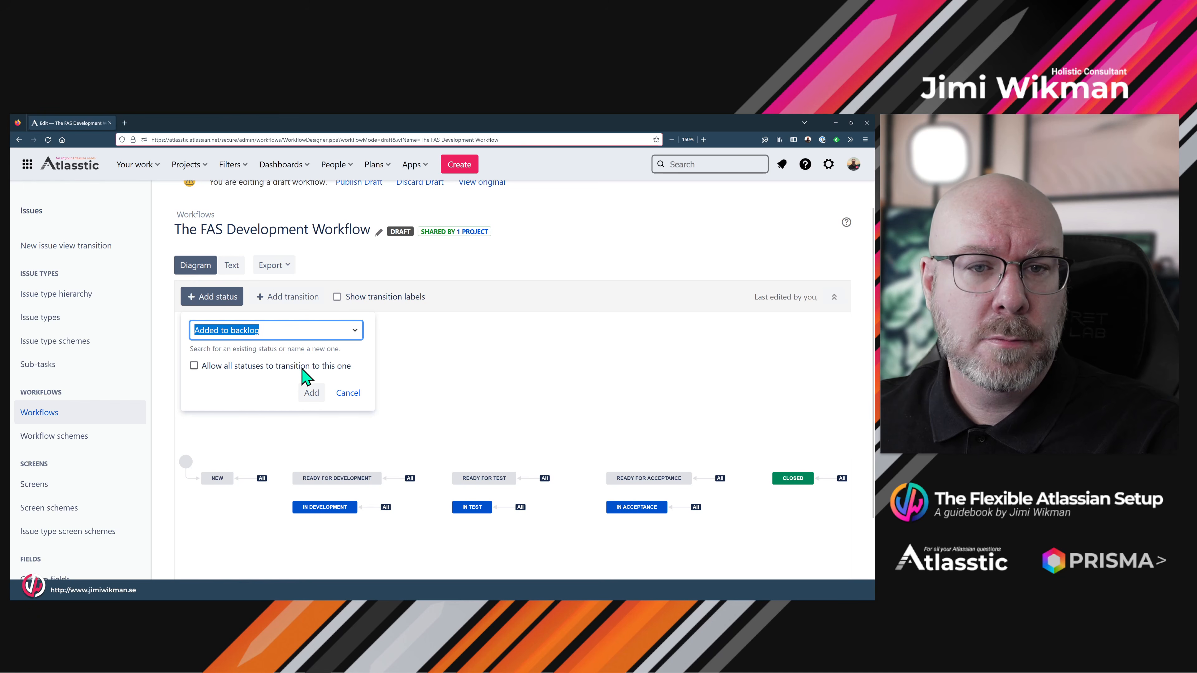
{"action": "left_click", "coordinate": [323, 332]}
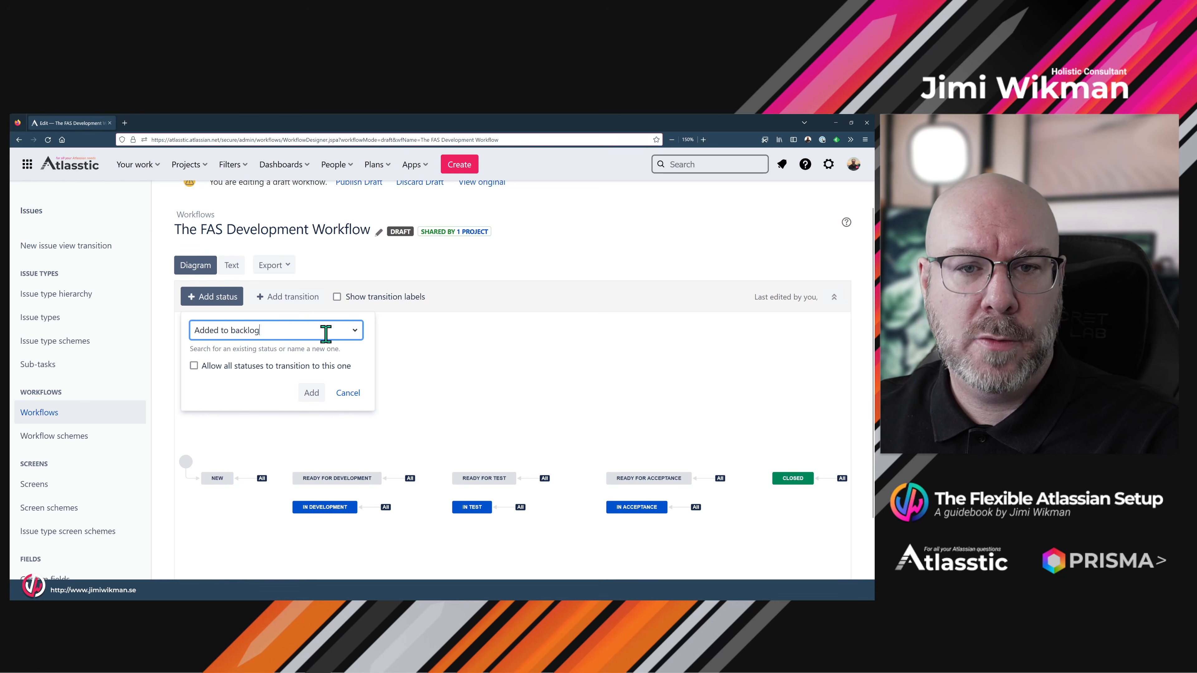
{"action": "scroll", "coordinate": [296, 438], "scroll_direction": "down", "scroll_amount": 3}
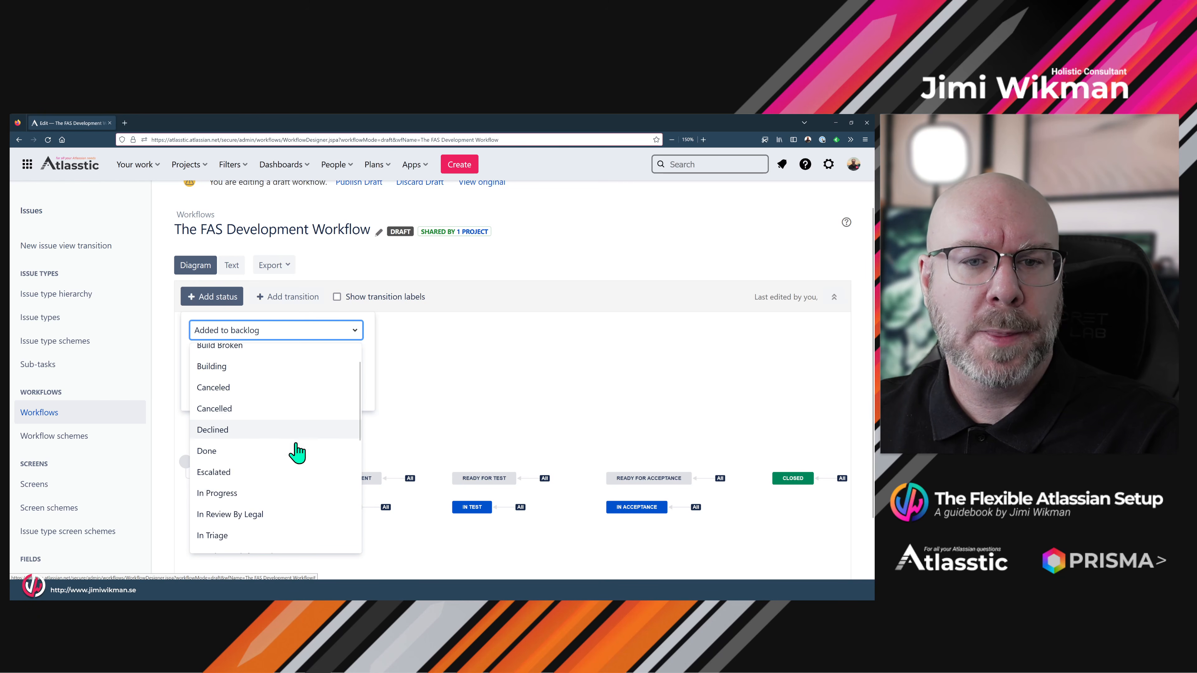
{"action": "key", "text": "BackSpace"}
{"action": "key", "text": "BackSpace"}
{"action": "key", "text": "BackSpace"}
{"action": "key", "text": "BackSpace"}
{"action": "key", "text": "BackSpace"}
{"action": "key", "text": "BackSpace"}
{"action": "key", "text": "BackSpace"}
{"action": "key", "text": "BackSpace"}
{"action": "key", "text": "BackSpace"}
{"action": "key", "text": "BackSpace"}
{"action": "key", "text": "BackSpace"}
{"action": "key", "text": "BackSpace"}
{"action": "key", "text": "BackSpace"}
{"action": "key", "text": "BackSpace"}
{"action": "key", "text": "BackSpace"}
{"action": "key", "text": "BackSpace"}
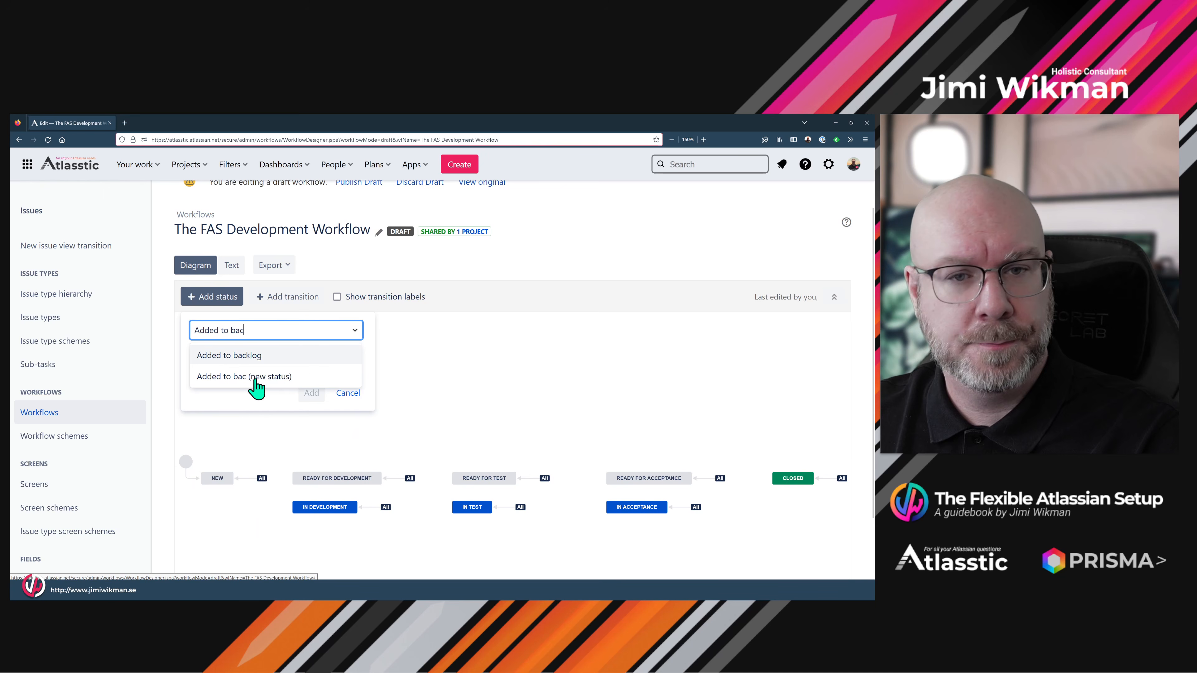
{"action": "type", "text": "pending"}
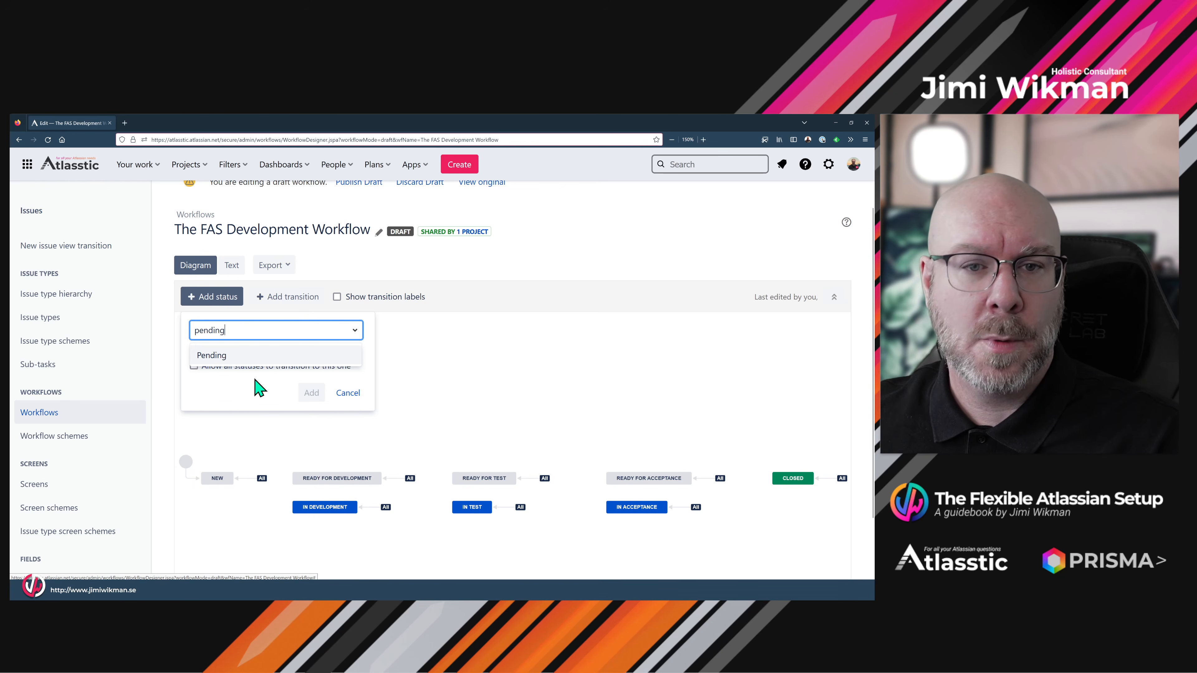
{"action": "left_click", "coordinate": [229, 365]}
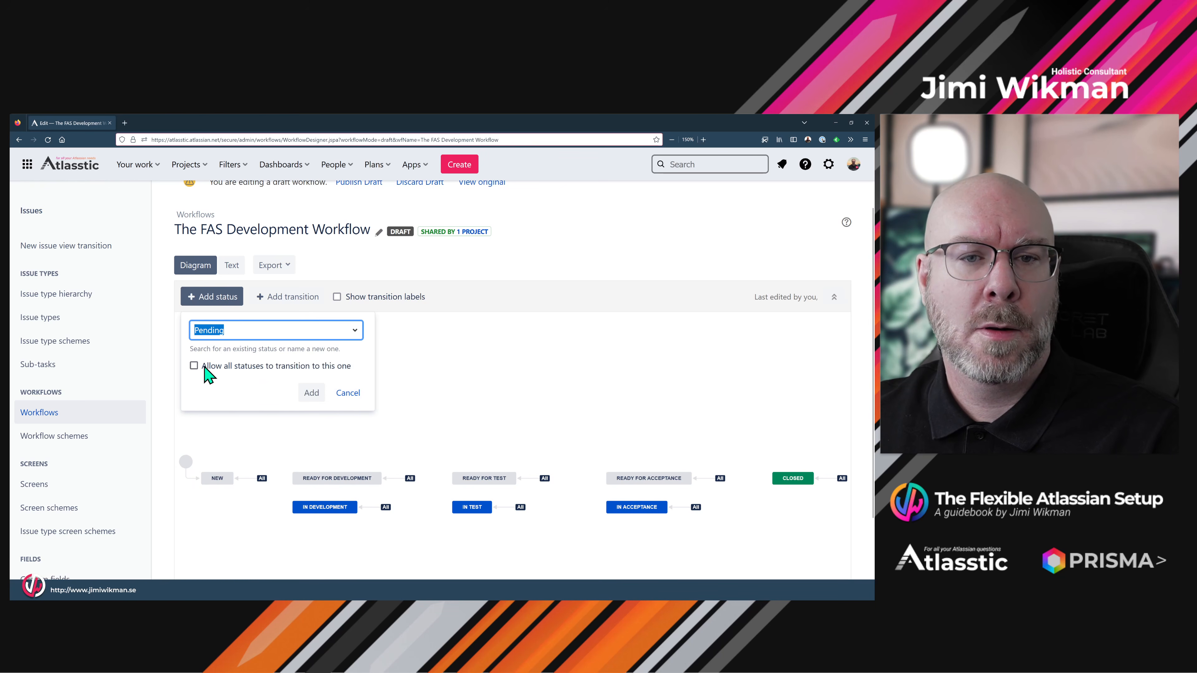
{"action": "left_click", "coordinate": [194, 366]}
{"action": "left_click", "coordinate": [311, 392]}
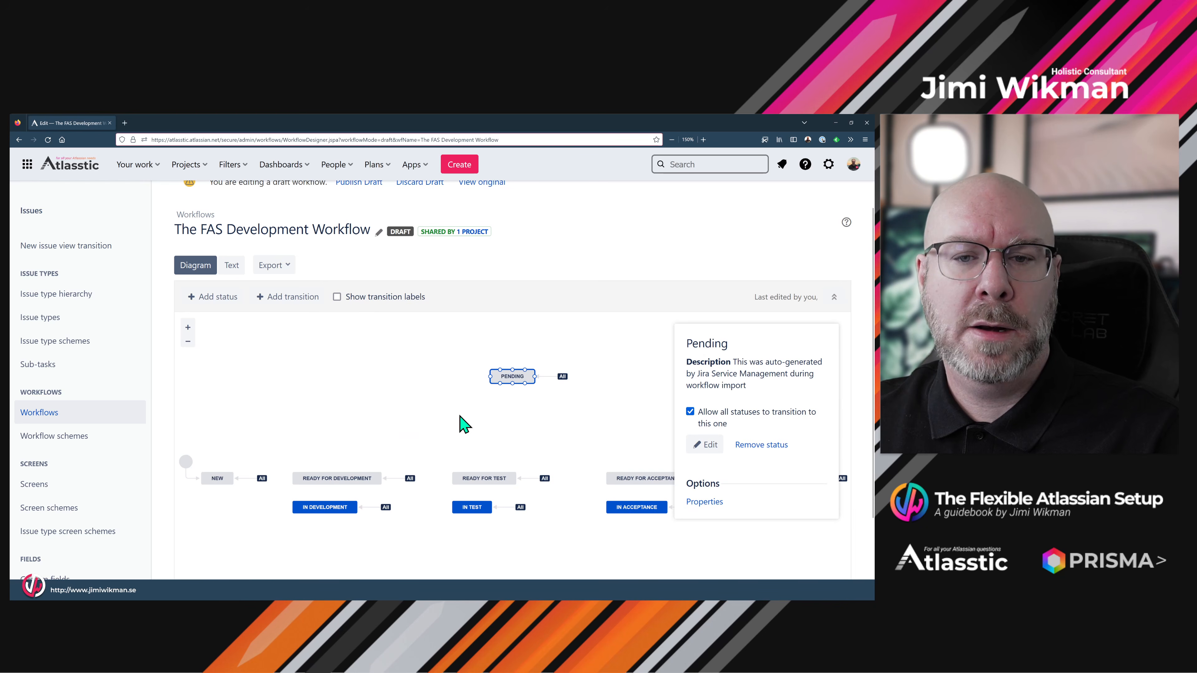
{"action": "left_click_drag", "start_coordinate": [502, 377], "coordinate": [471, 432]}
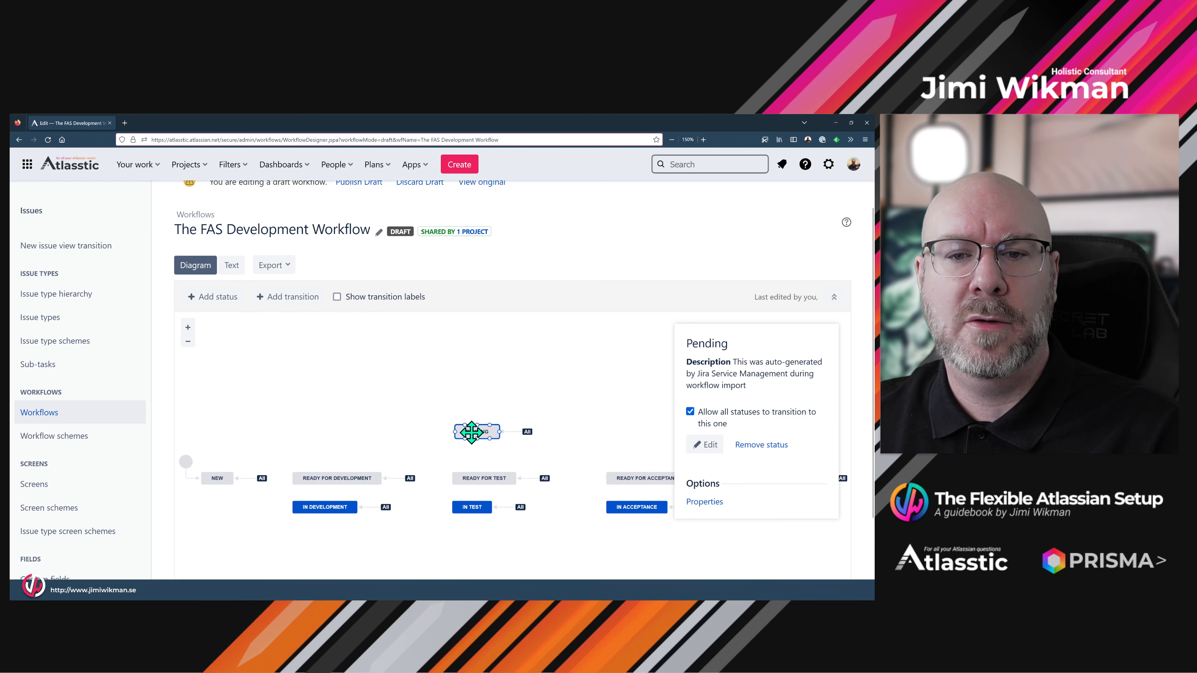
{"action": "left_click", "coordinate": [546, 414]}
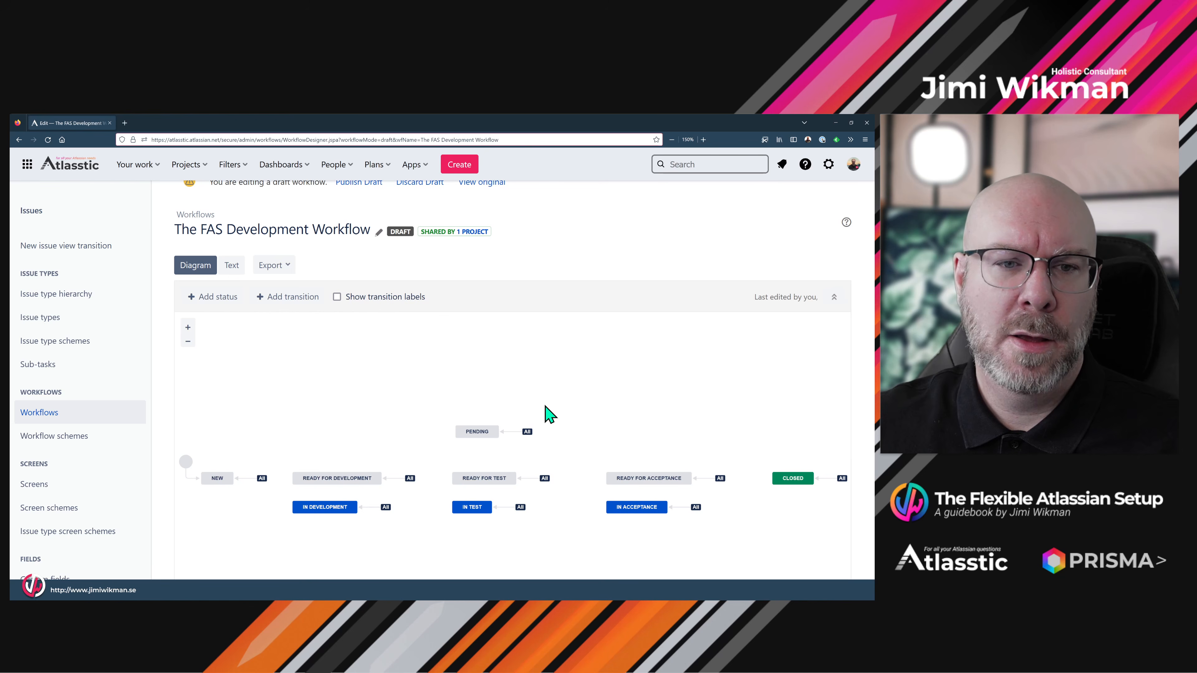
- Create a brand-new workflow named 'The FAS Task Workflow'
{"action": "left_click", "coordinate": [66, 414]}
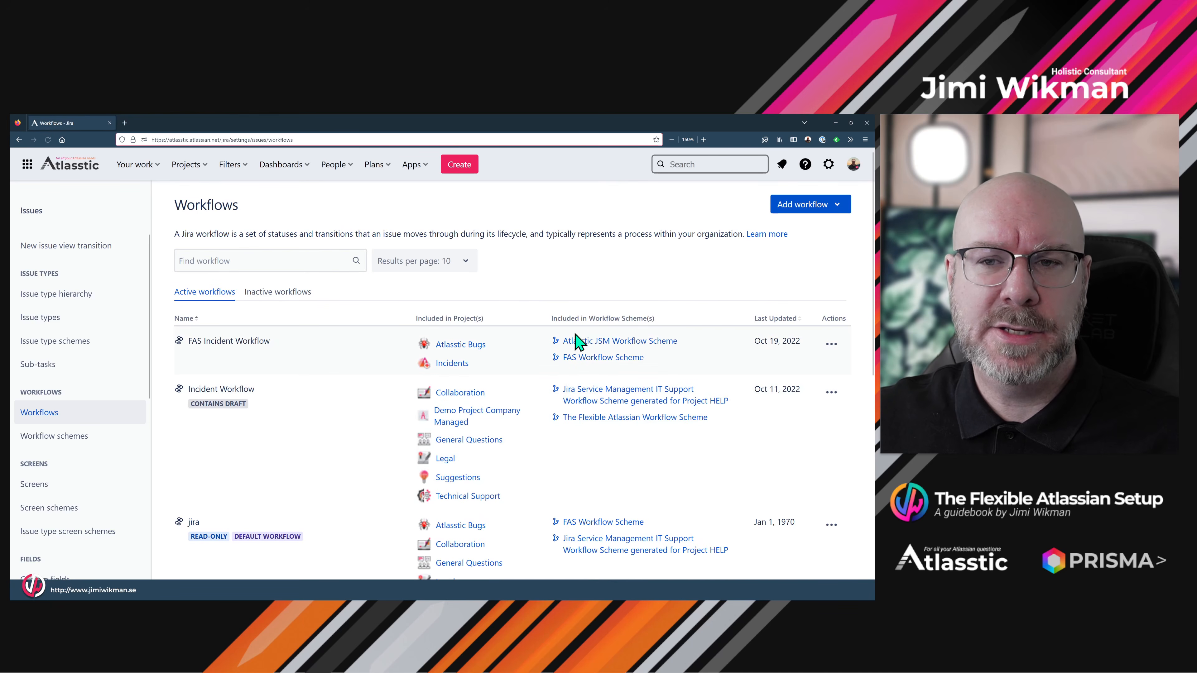
{"action": "left_click", "coordinate": [787, 209]}
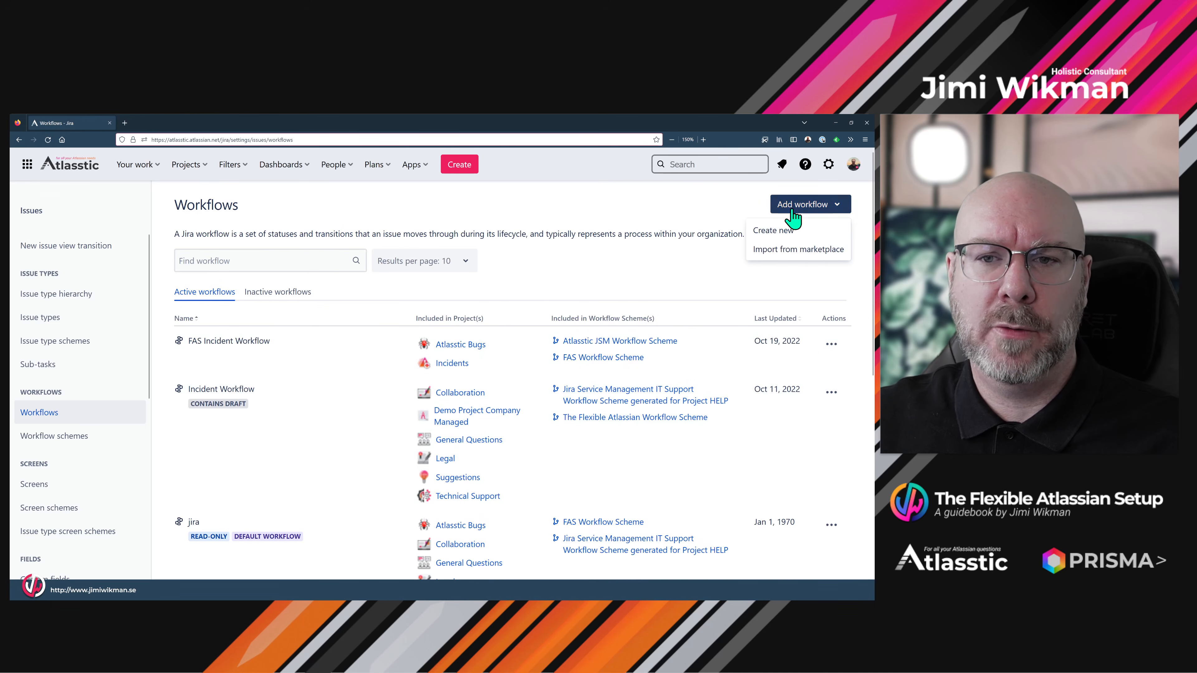
{"action": "left_click", "coordinate": [772, 230]}
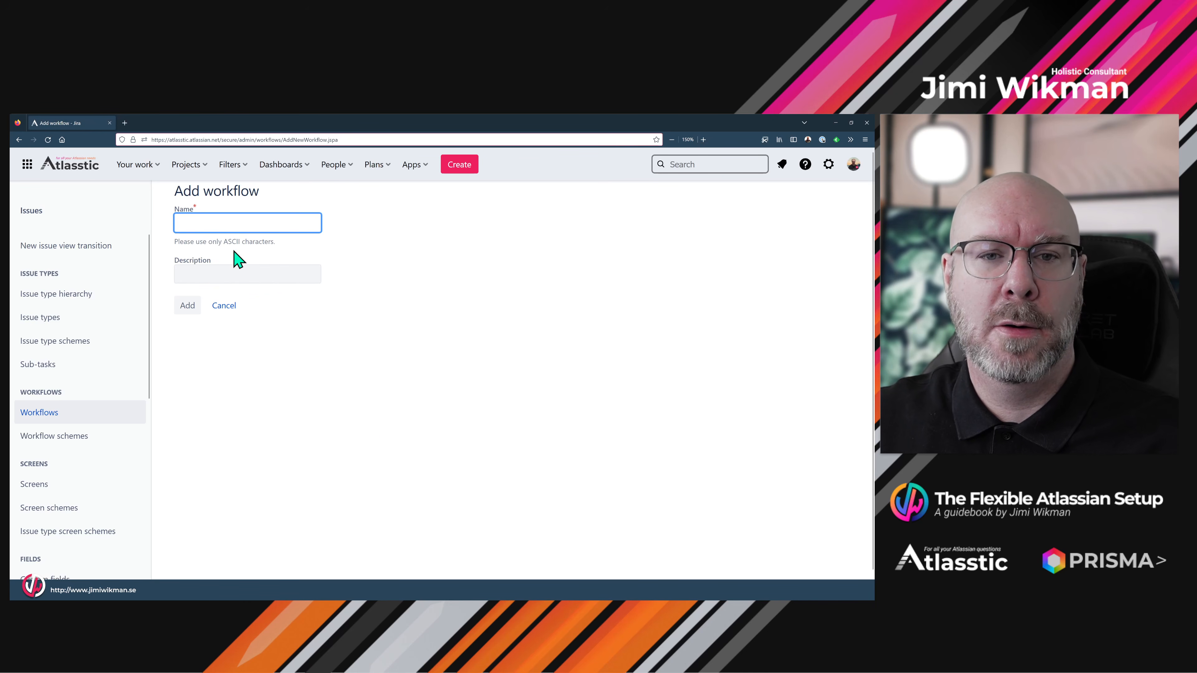
{"action": "left_click", "coordinate": [234, 225]}
{"action": "type", "text": "The"}
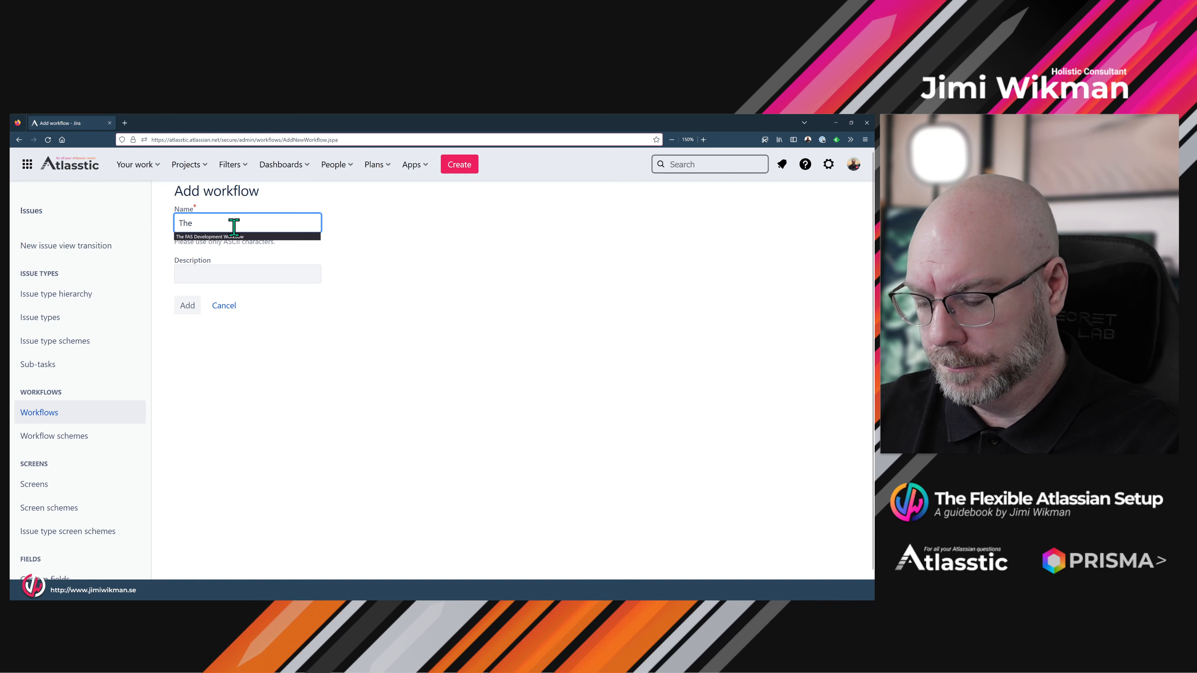
{"action": "type", "text": " FAS Task Workflow"}
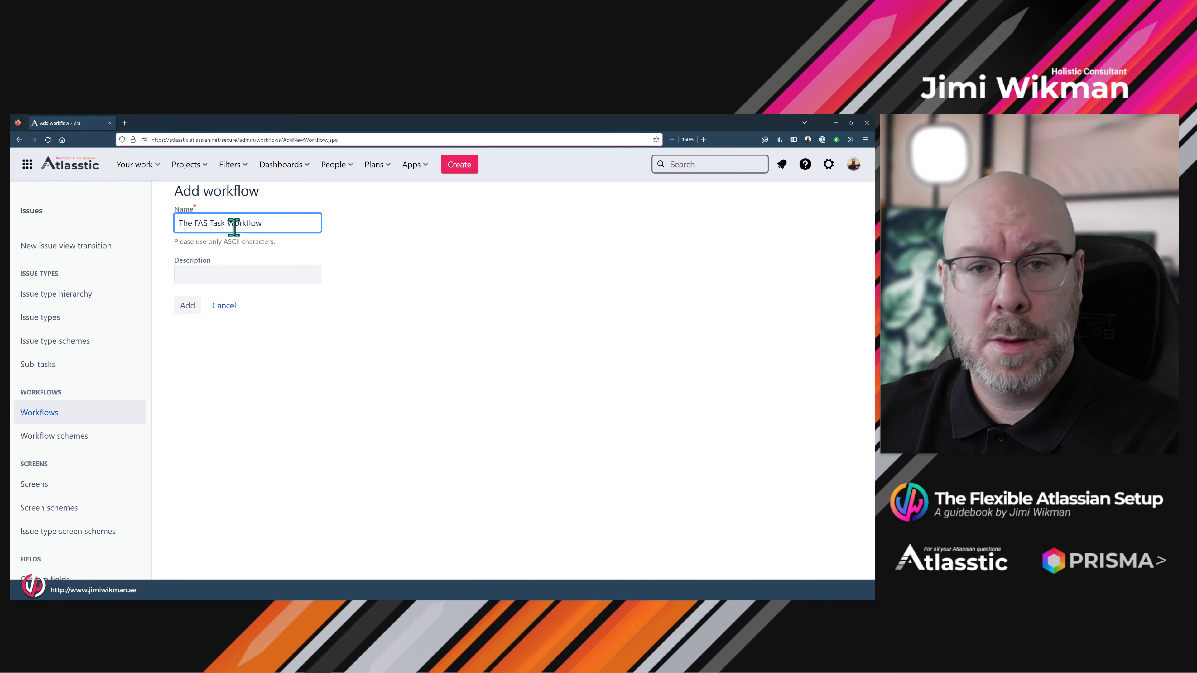
{"action": "left_click", "coordinate": [216, 274]}
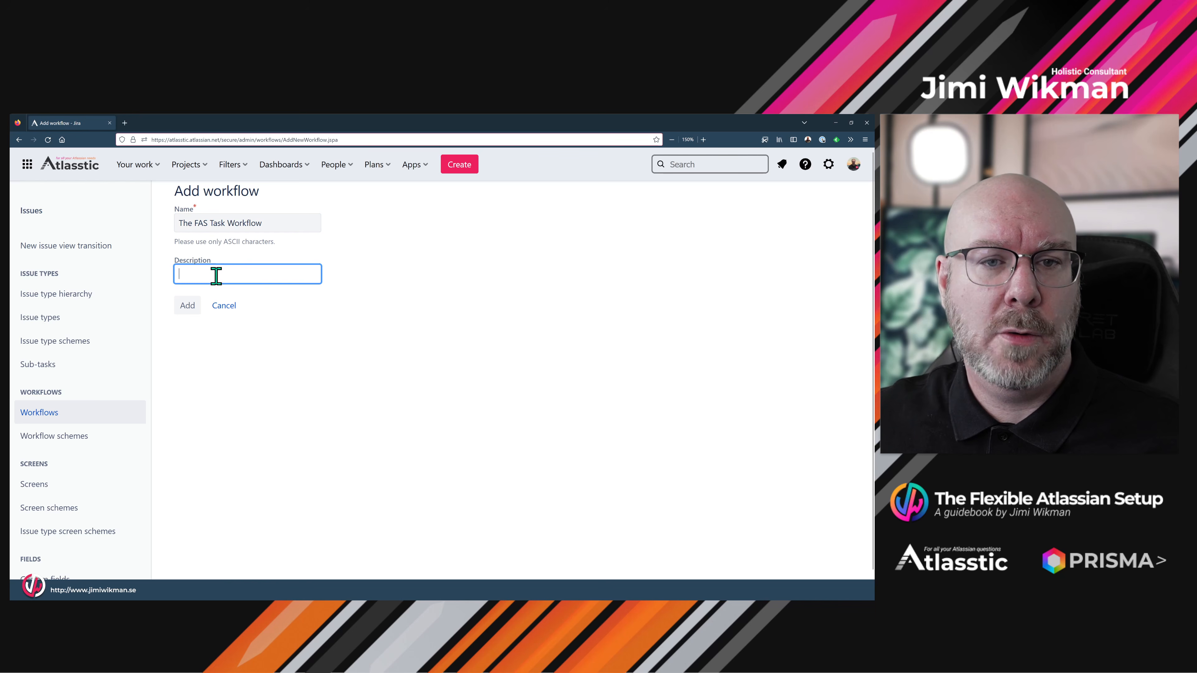
{"action": "left_click", "coordinate": [202, 305]}
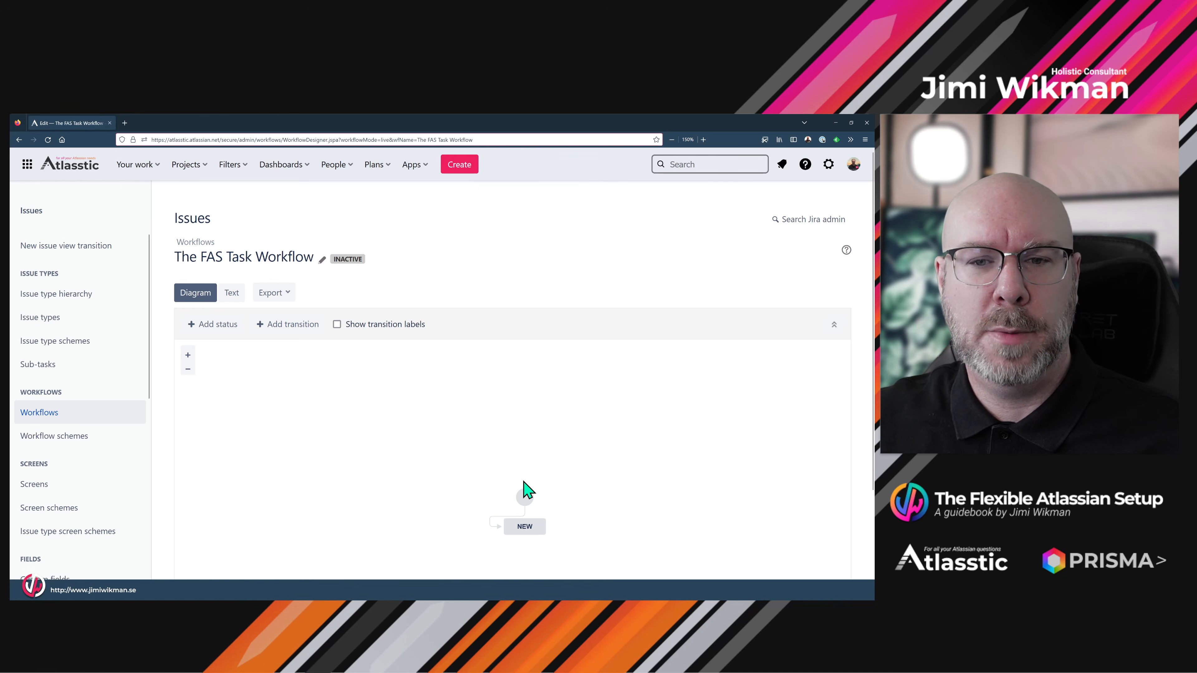
- Reposition the start circle and NEW status on the diagram
{"action": "left_click_drag", "start_coordinate": [523, 493], "coordinate": [311, 395]}
{"action": "left_click_drag", "start_coordinate": [524, 526], "coordinate": [359, 420]}
{"action": "left_click_drag", "start_coordinate": [424, 442], "coordinate": [365, 447]}
{"action": "left_click", "coordinate": [391, 444]}
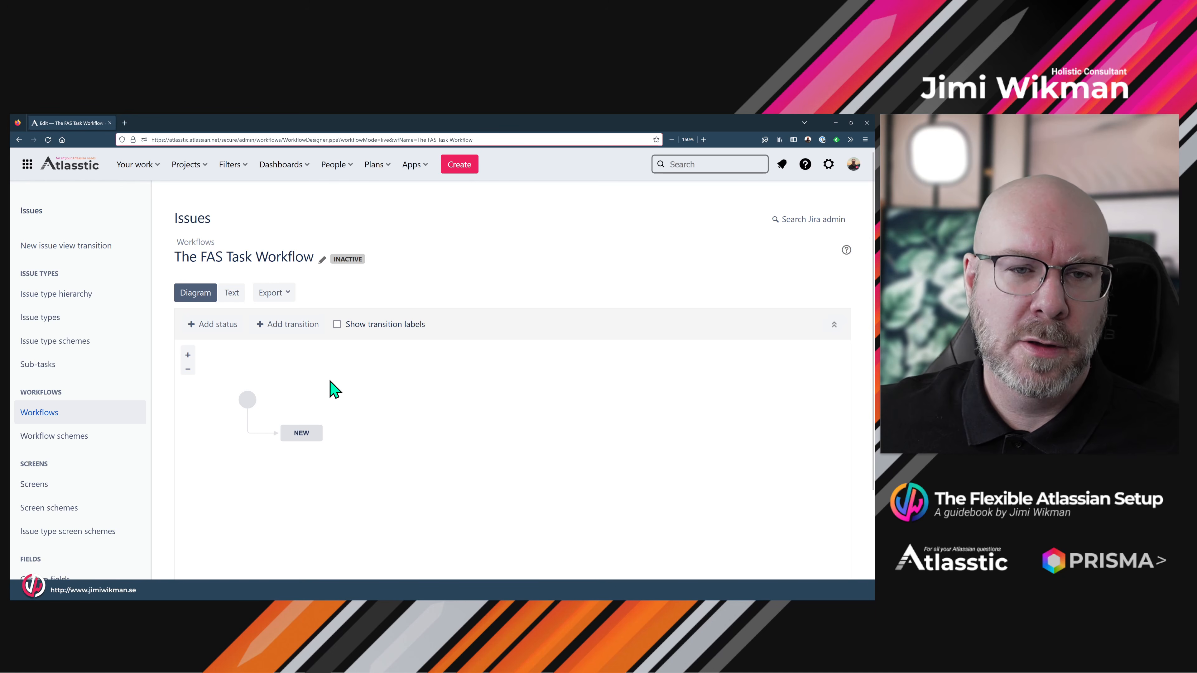
- Add the In Progress status, reachable from all statuses, right of NEW
{"action": "left_click", "coordinate": [213, 325]}
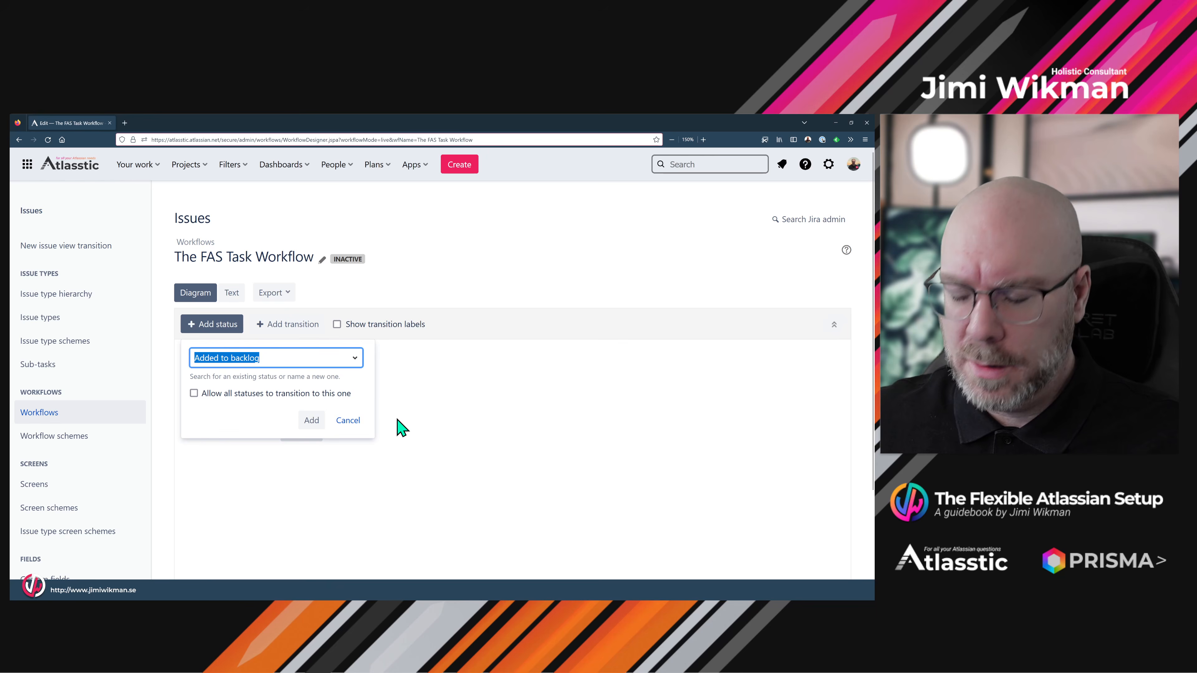
{"action": "type", "text": "In Progress"}
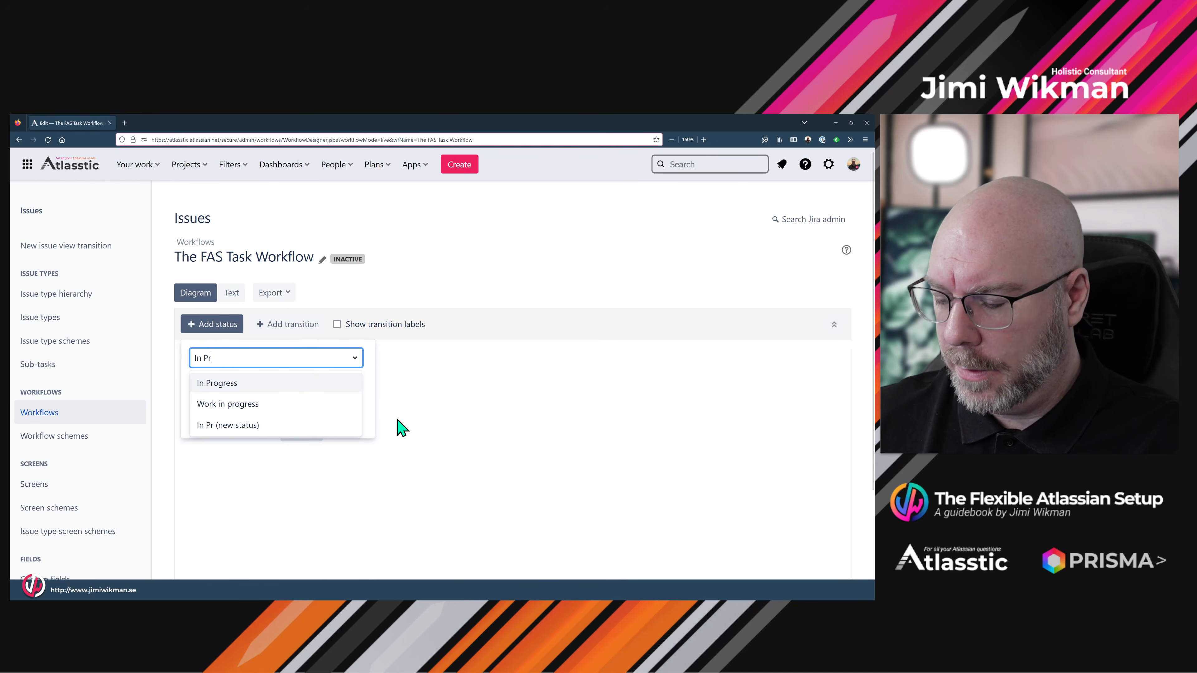
{"action": "left_click", "coordinate": [263, 387]}
{"action": "left_click", "coordinate": [224, 395]}
{"action": "left_click", "coordinate": [310, 421]}
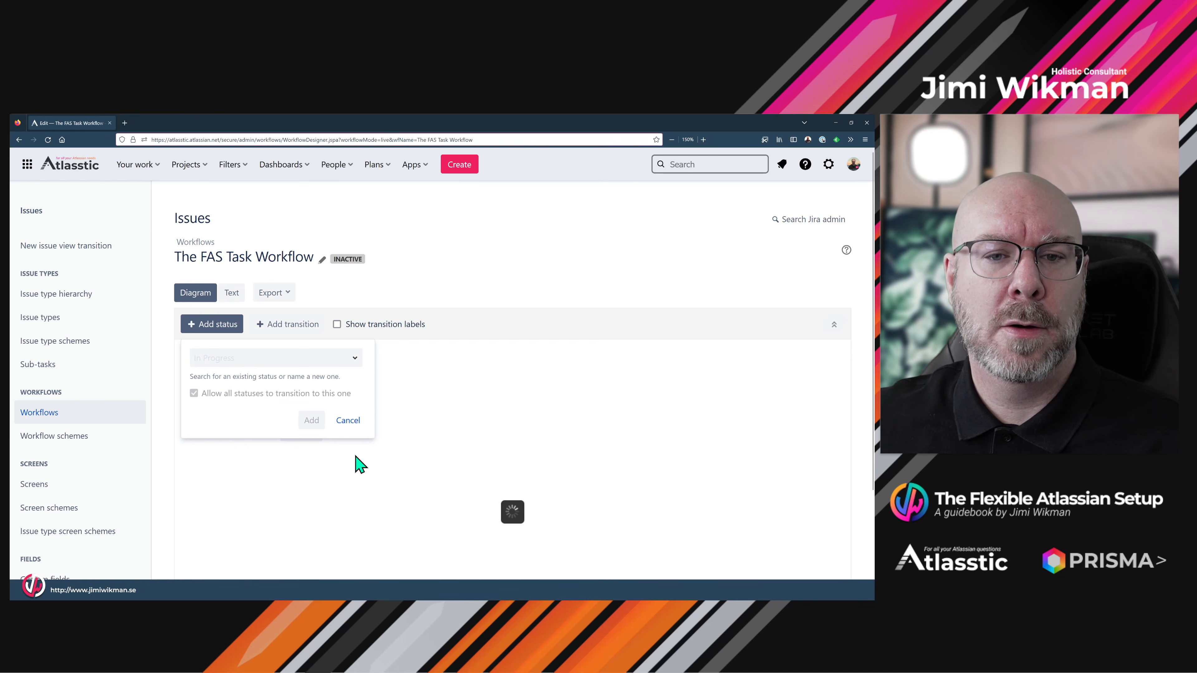
{"action": "left_click_drag", "start_coordinate": [496, 401], "coordinate": [406, 433]}
- Add the existing Closed status, placed in line beside IN PROGRESS
{"action": "left_click", "coordinate": [219, 325]}
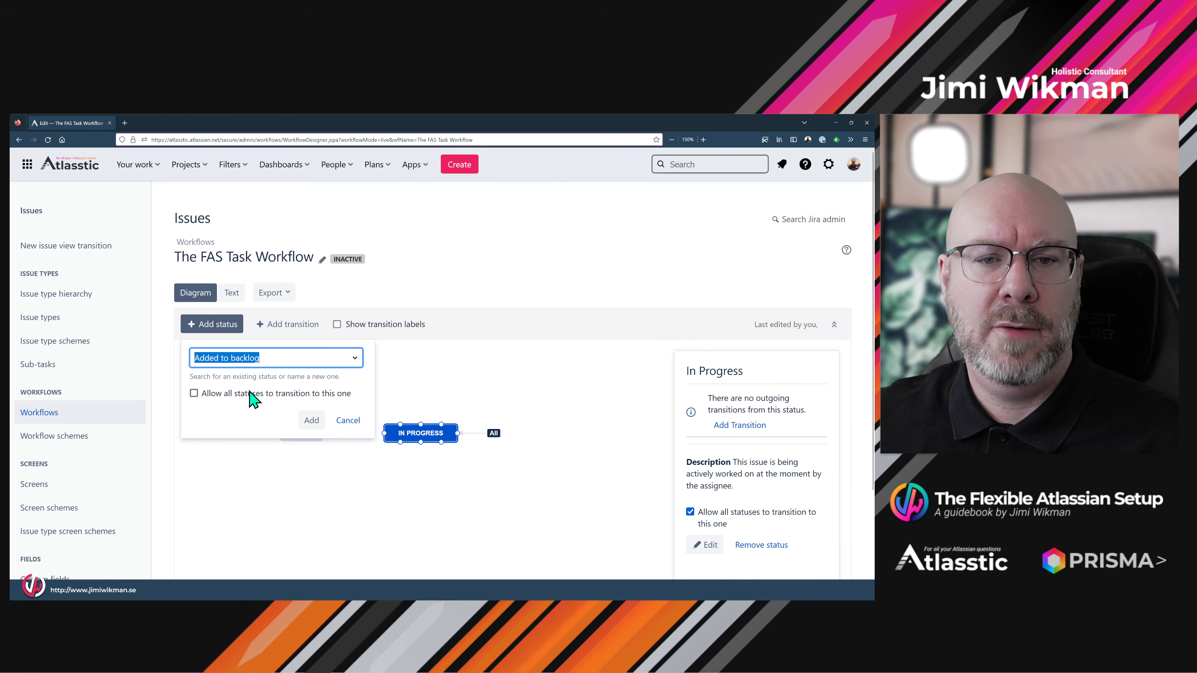
{"action": "type", "text": "Closed"}
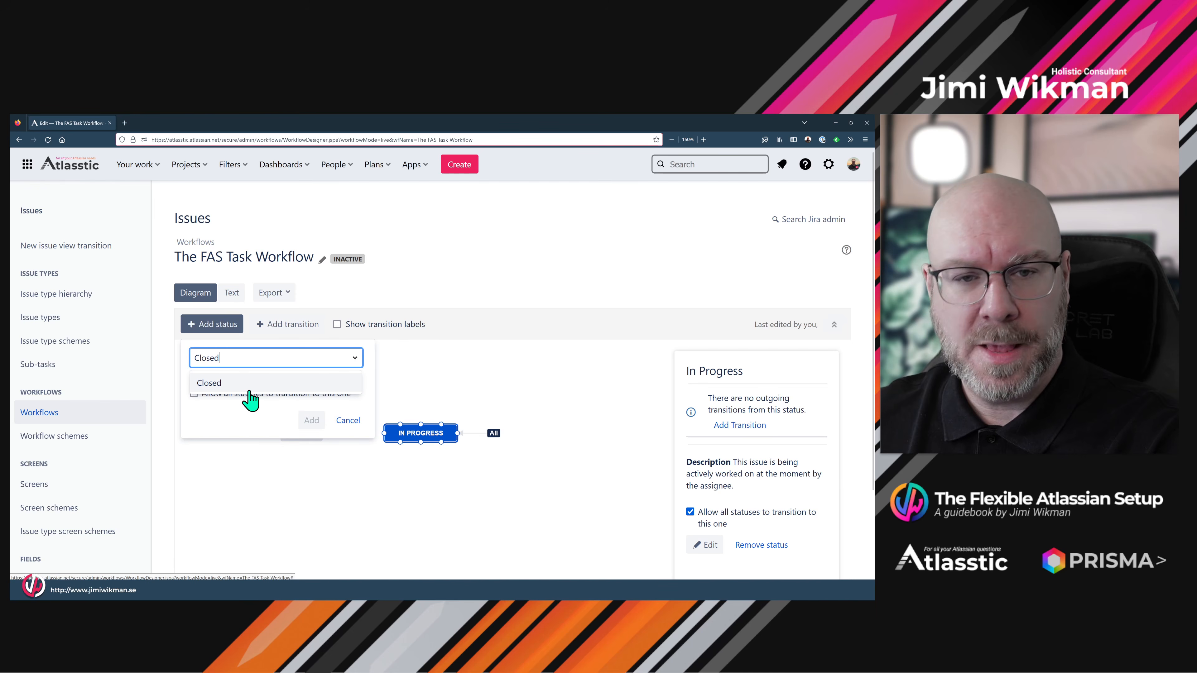
{"action": "left_click", "coordinate": [247, 385]}
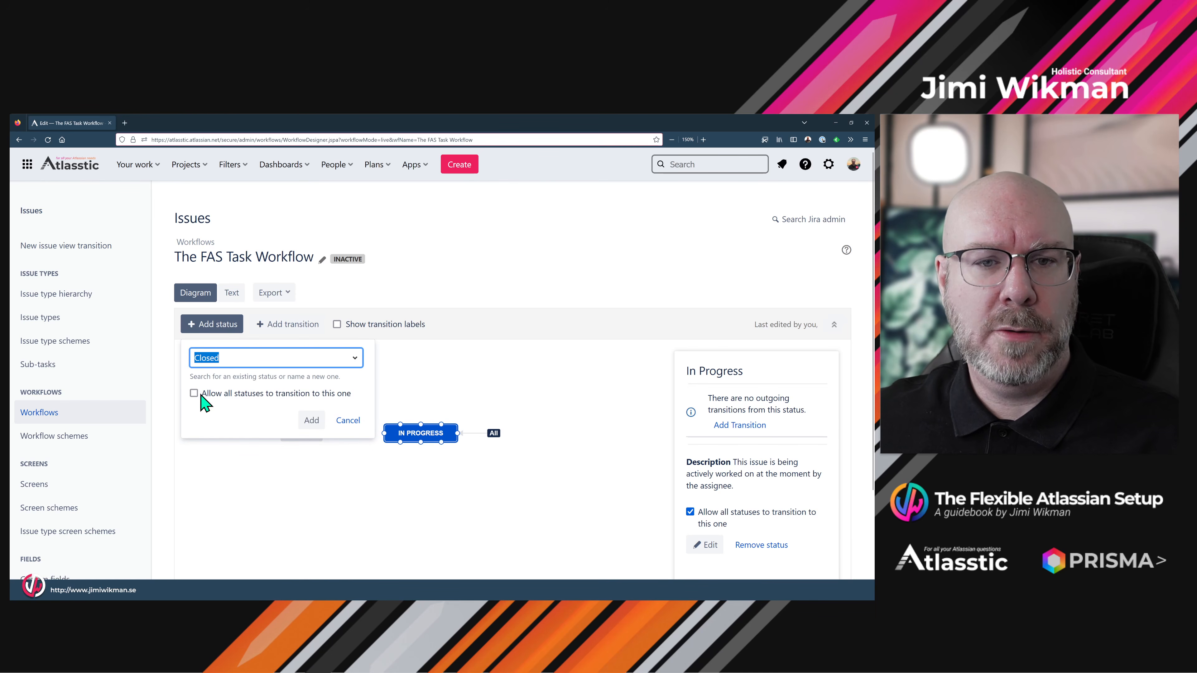
{"action": "left_click", "coordinate": [311, 420]}
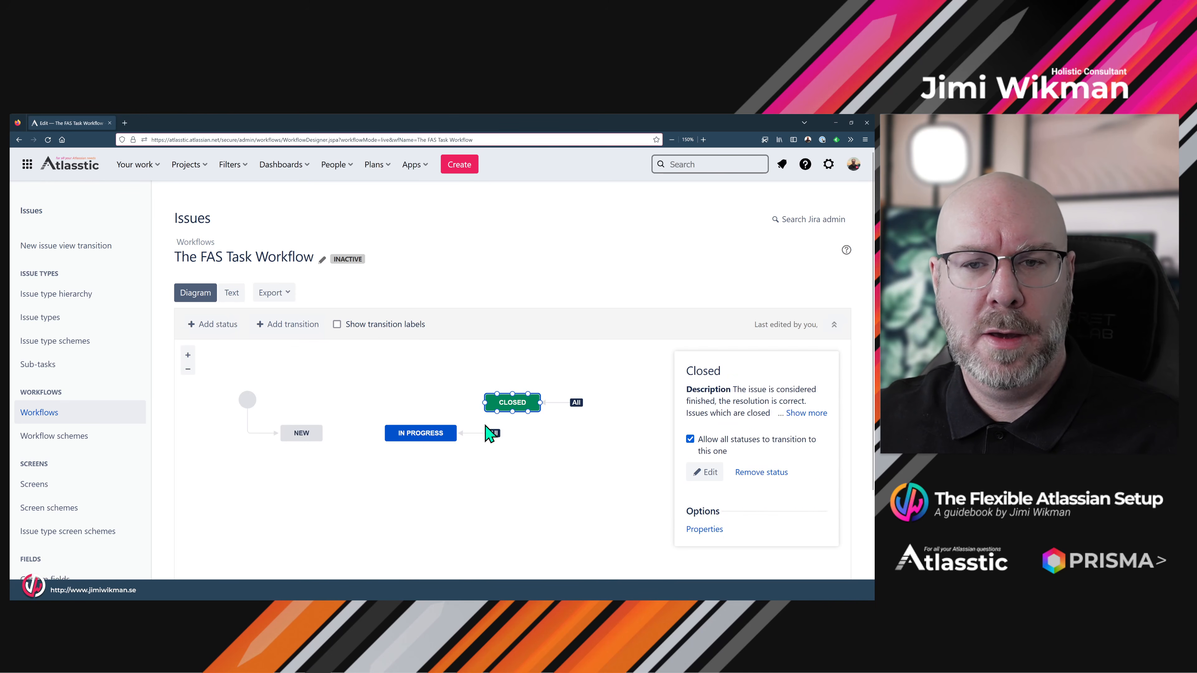
{"action": "left_click_drag", "start_coordinate": [525, 405], "coordinate": [576, 433]}
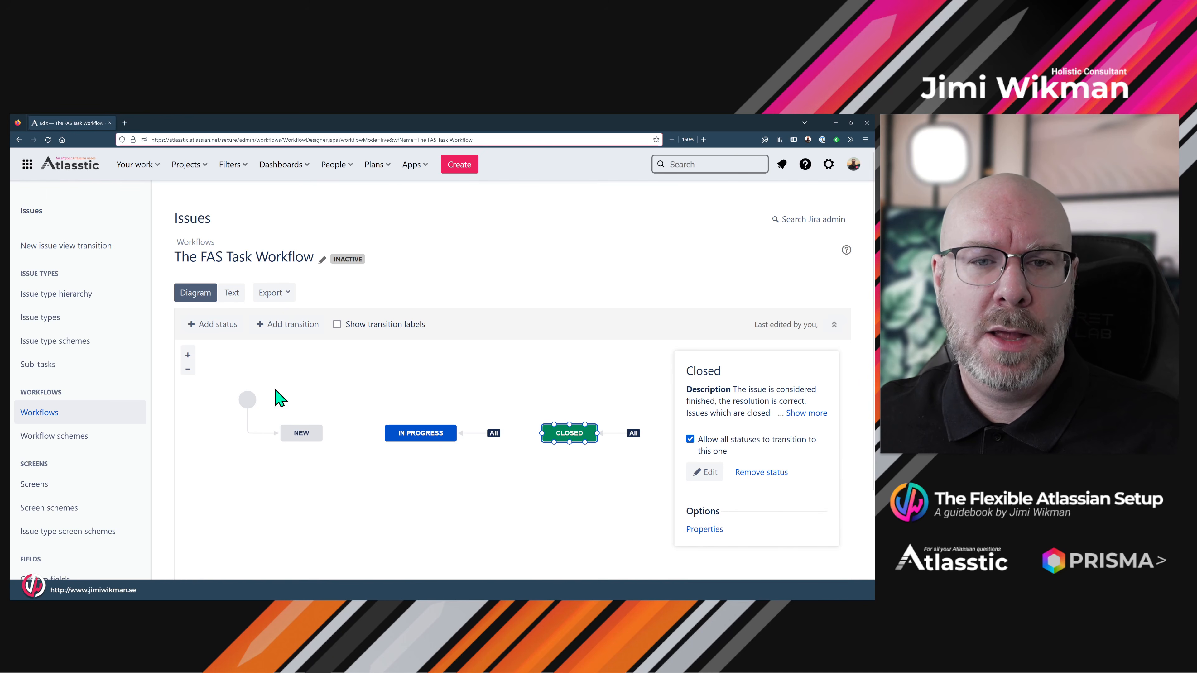
- Add the existing Pending status, reachable from all statuses
{"action": "left_click", "coordinate": [213, 325]}
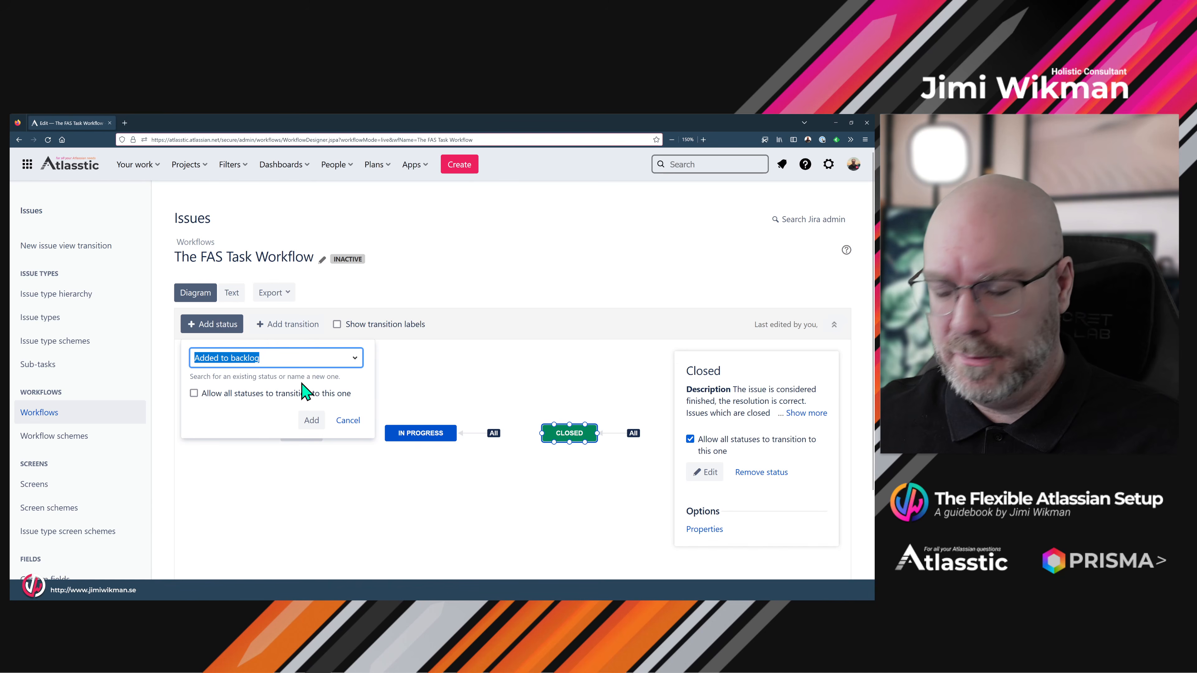
{"action": "type", "text": "Pend"}
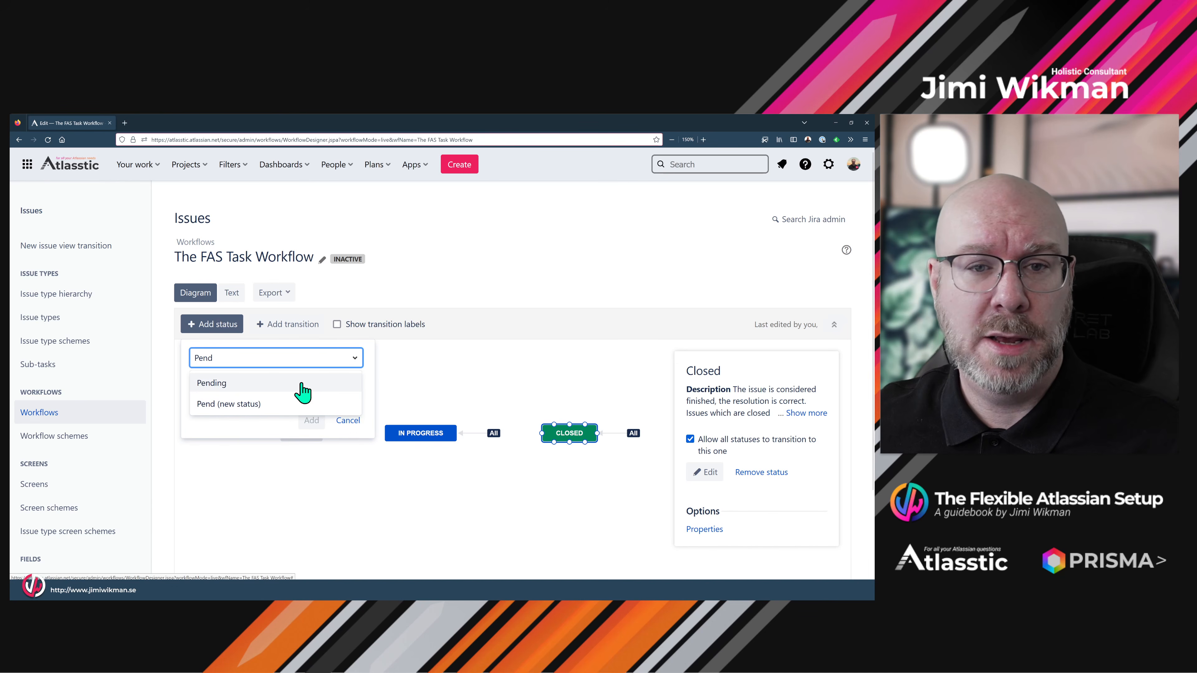
{"action": "left_click", "coordinate": [279, 387]}
{"action": "left_click", "coordinate": [194, 393]}
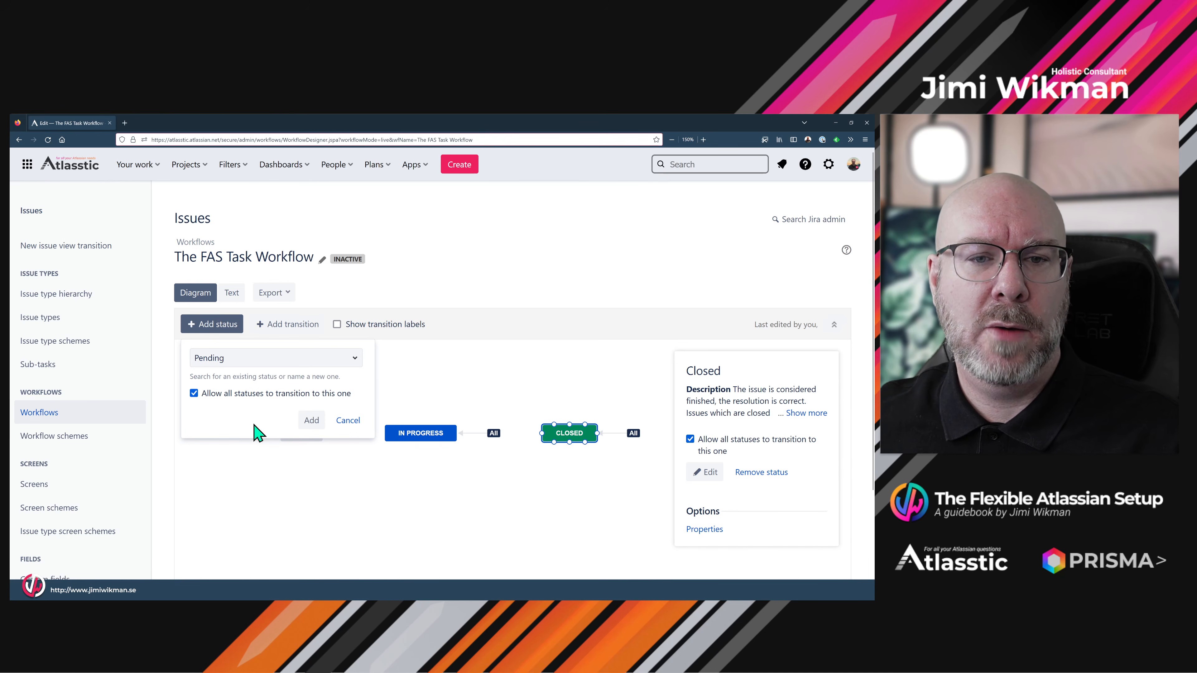
{"action": "left_click", "coordinate": [311, 420]}
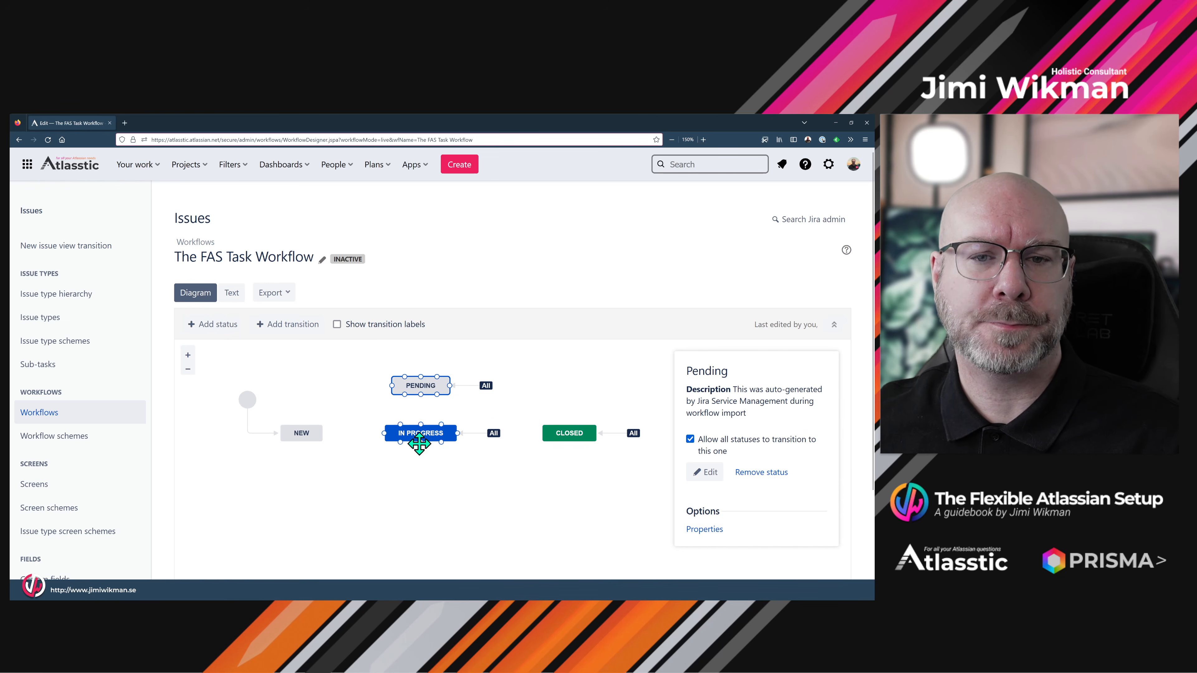
{"action": "left_click", "coordinate": [436, 469]}
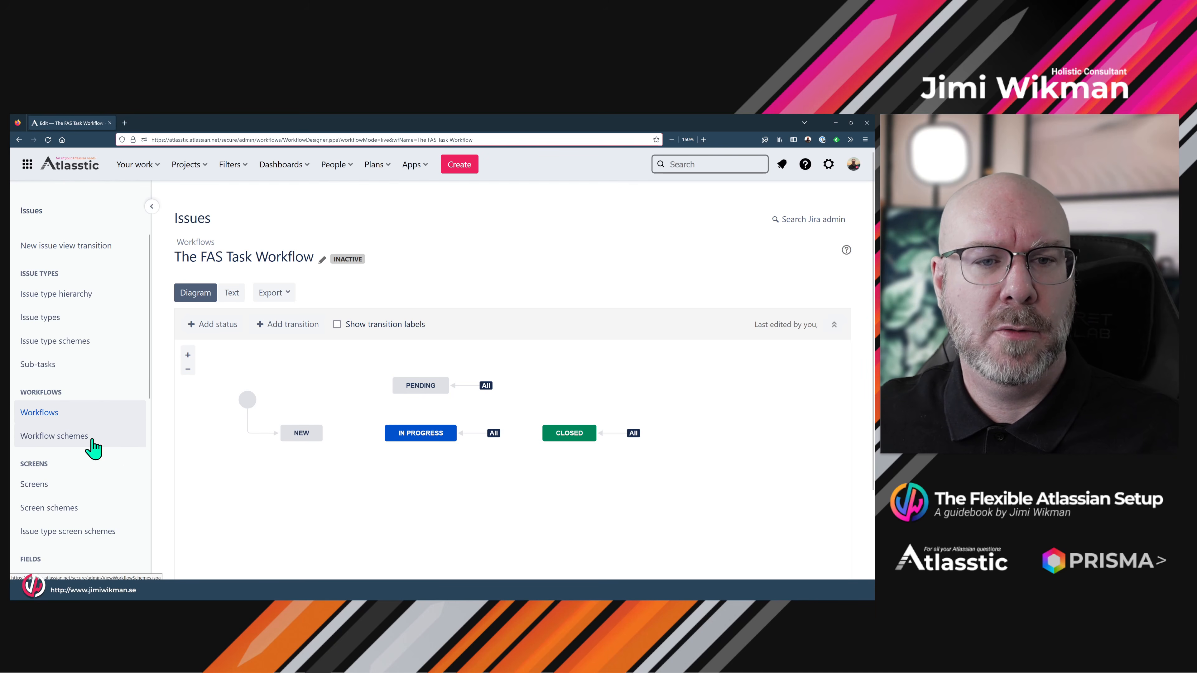
- Edit the FAS Workflow Scheme and add the existing The FAS Task Workflow
{"action": "left_click", "coordinate": [76, 439]}
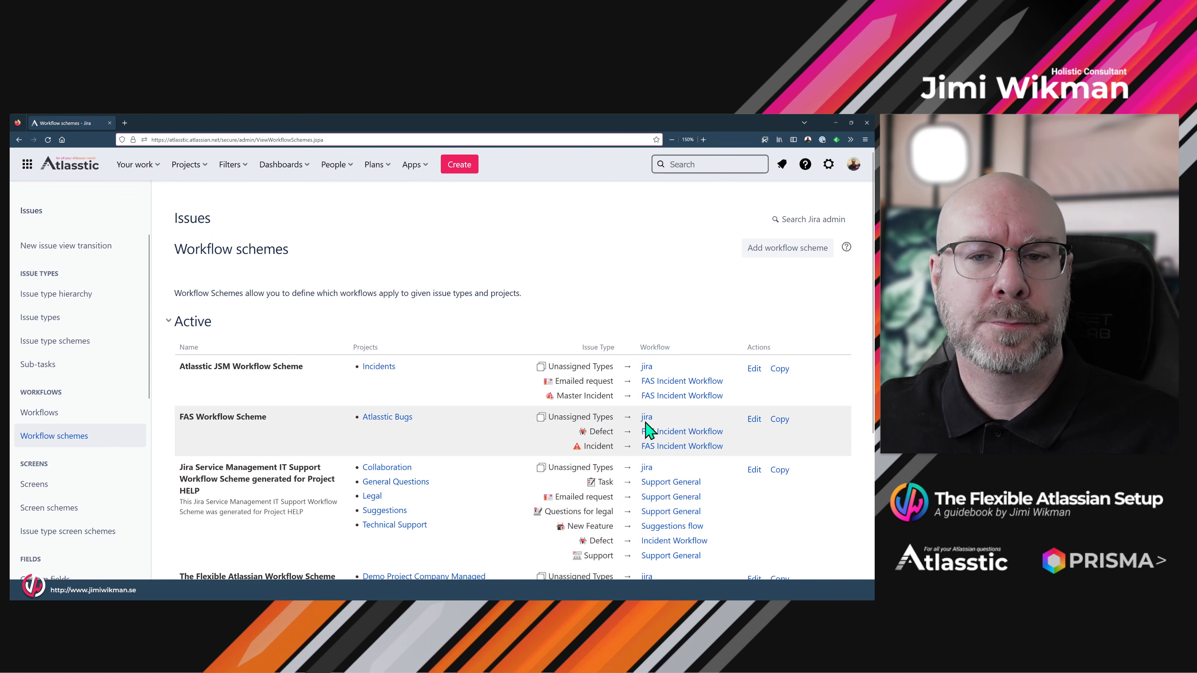
{"action": "left_click", "coordinate": [754, 419]}
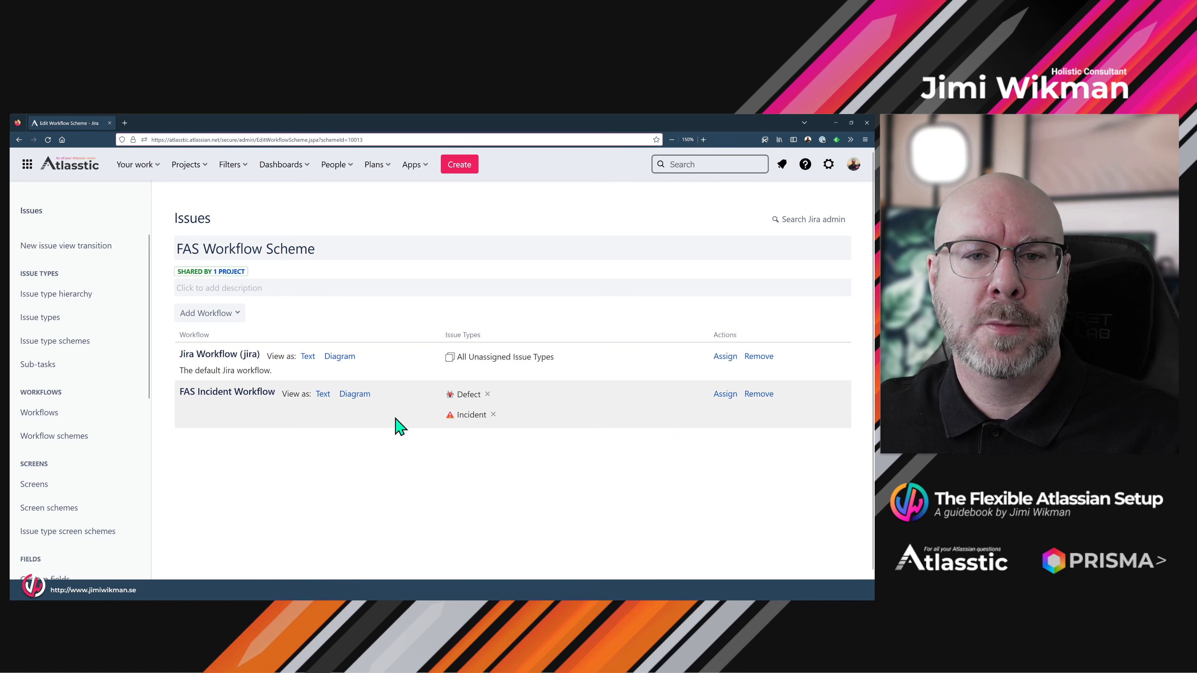
{"action": "left_click", "coordinate": [227, 318]}
{"action": "left_click", "coordinate": [216, 341]}
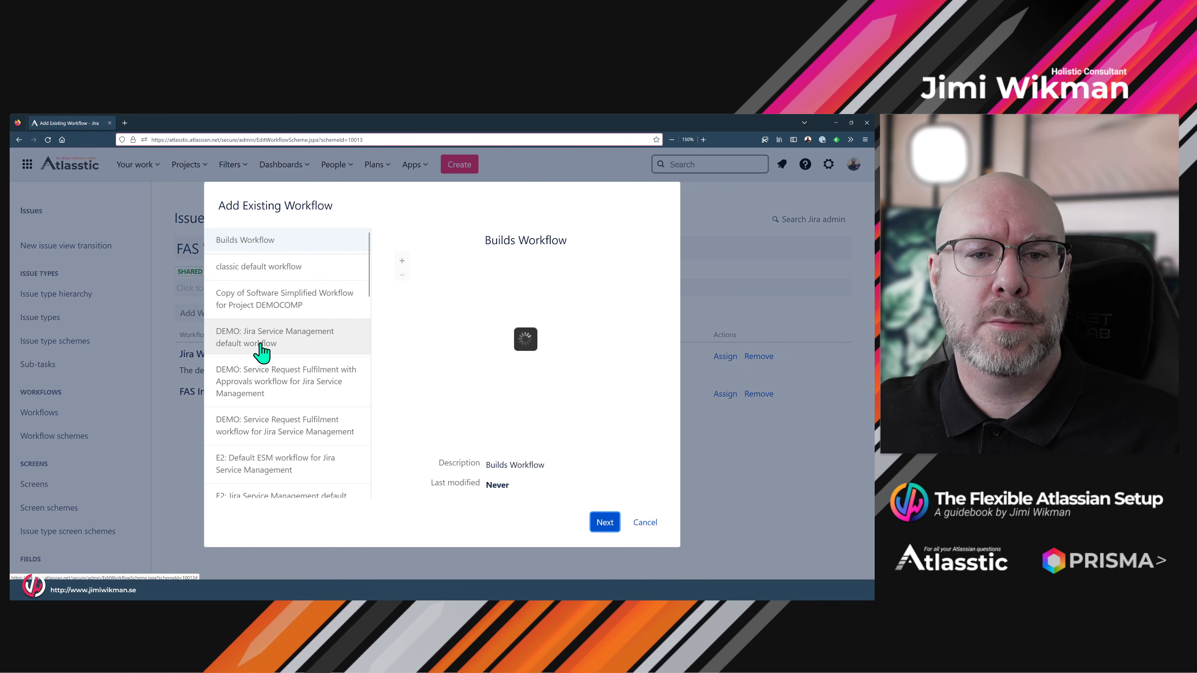
{"action": "scroll", "coordinate": [313, 376], "scroll_direction": "down", "scroll_amount": 5}
{"action": "scroll", "coordinate": [307, 367], "scroll_direction": "down", "scroll_amount": 5}
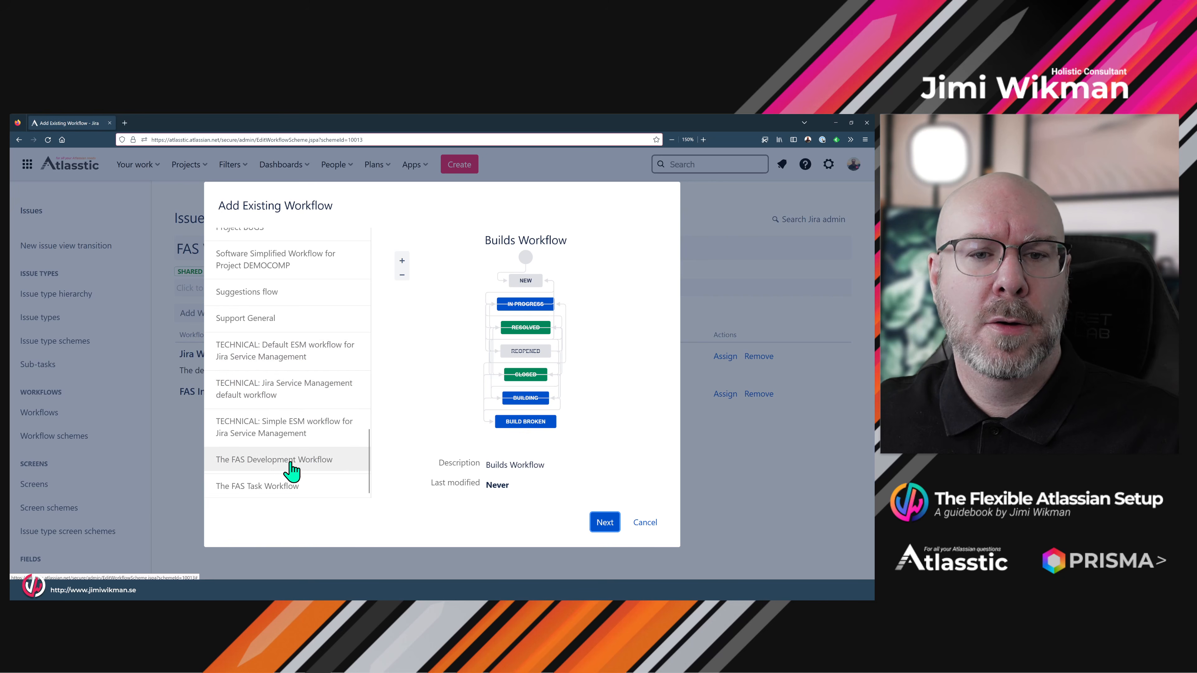
{"action": "left_click", "coordinate": [282, 485]}
{"action": "left_click", "coordinate": [605, 523]}
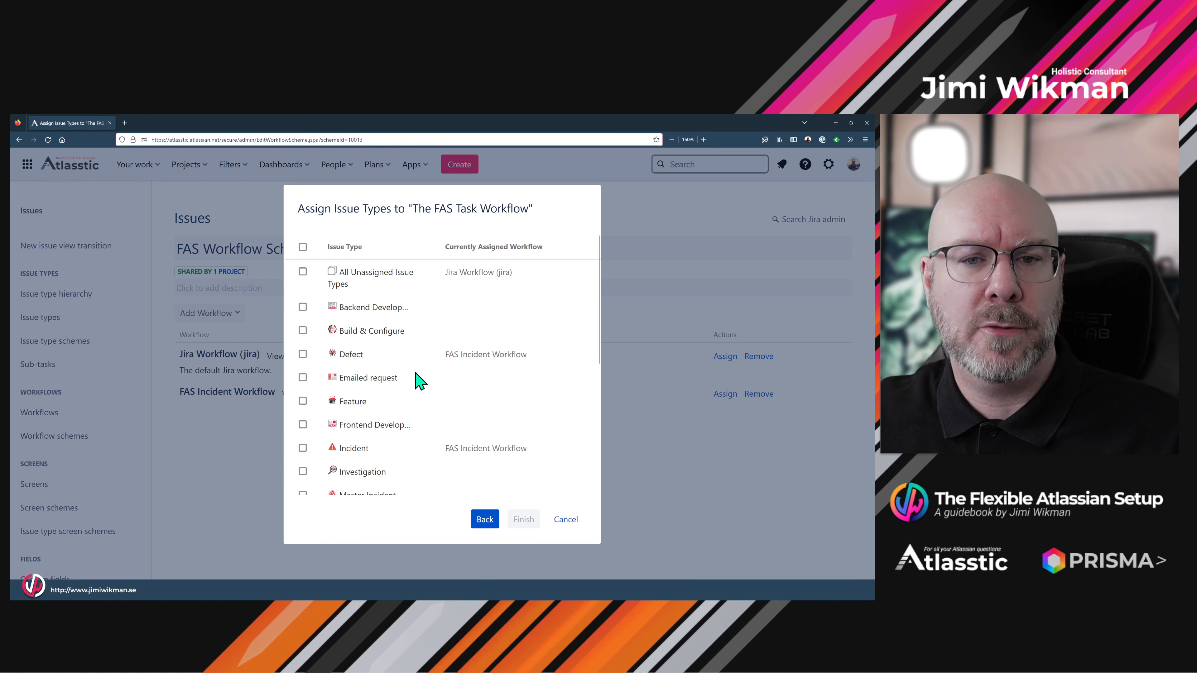
- Assign the Task and Sub-task issue types to The FAS Task Workflow
{"action": "scroll", "coordinate": [417, 382], "scroll_direction": "down", "scroll_amount": 3}
{"action": "scroll", "coordinate": [410, 384], "scroll_direction": "down", "scroll_amount": 2}
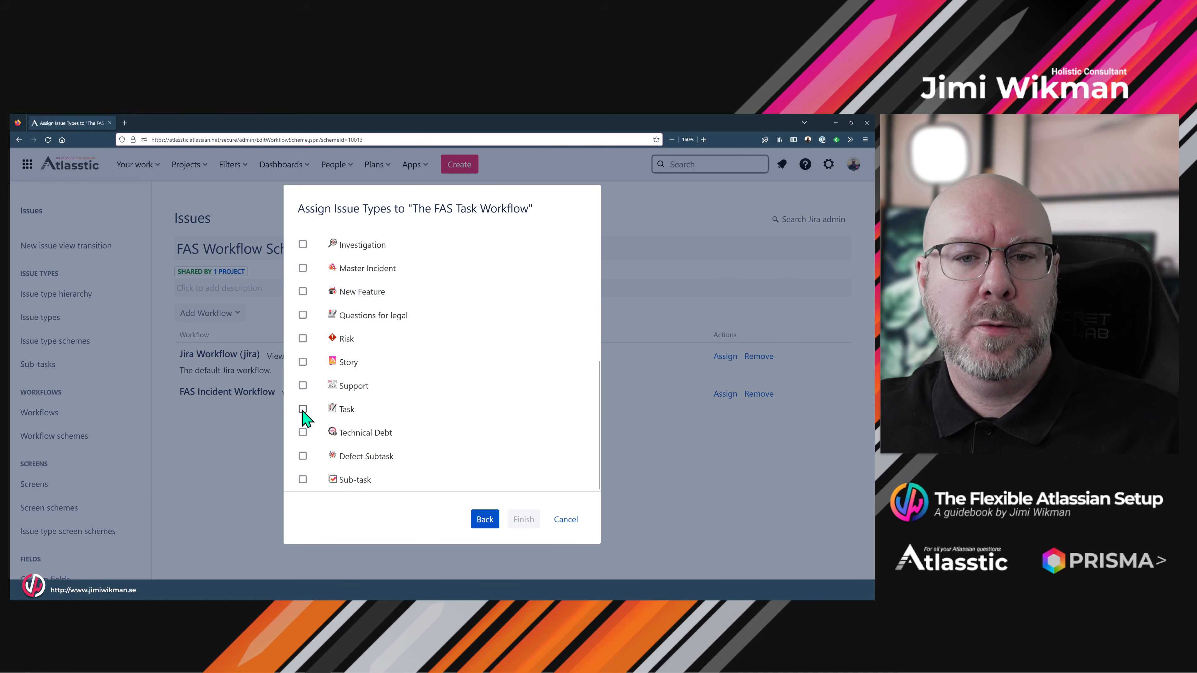
{"action": "left_click", "coordinate": [303, 409]}
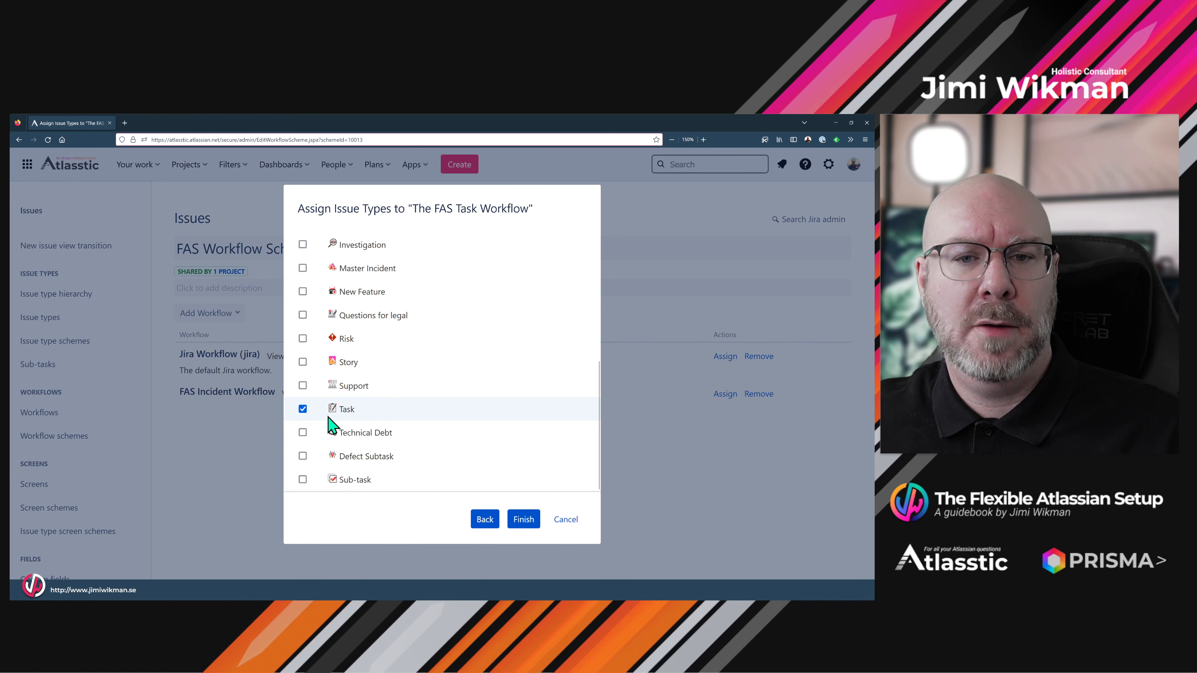
{"action": "left_click", "coordinate": [302, 477]}
{"action": "left_click", "coordinate": [524, 519]}
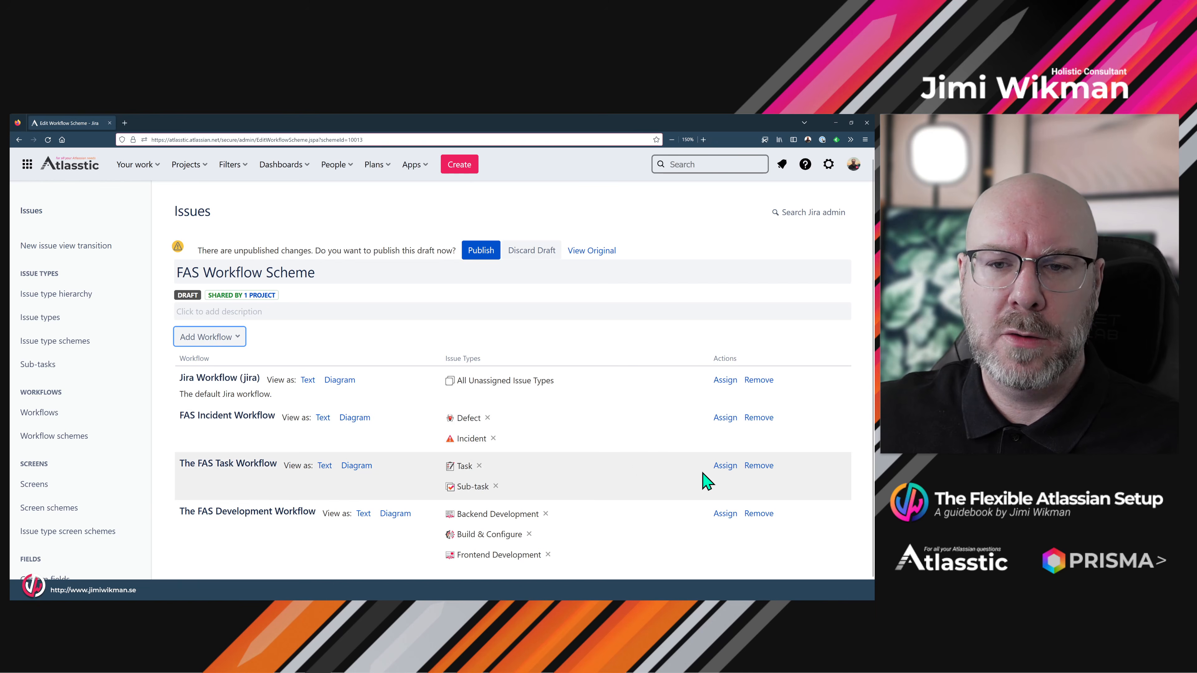
- Also assign Technical Debt and Investigation to The FAS Task Workflow
{"action": "left_click", "coordinate": [721, 467]}
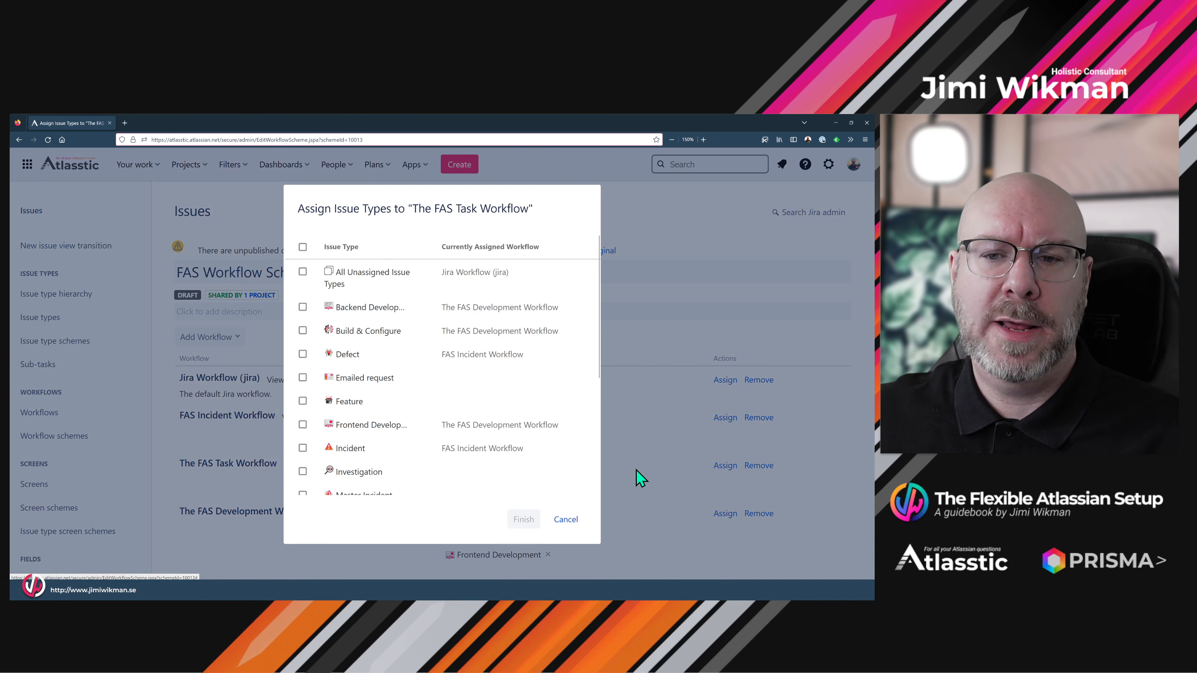
{"action": "scroll", "coordinate": [483, 417], "scroll_direction": "down", "scroll_amount": 3}
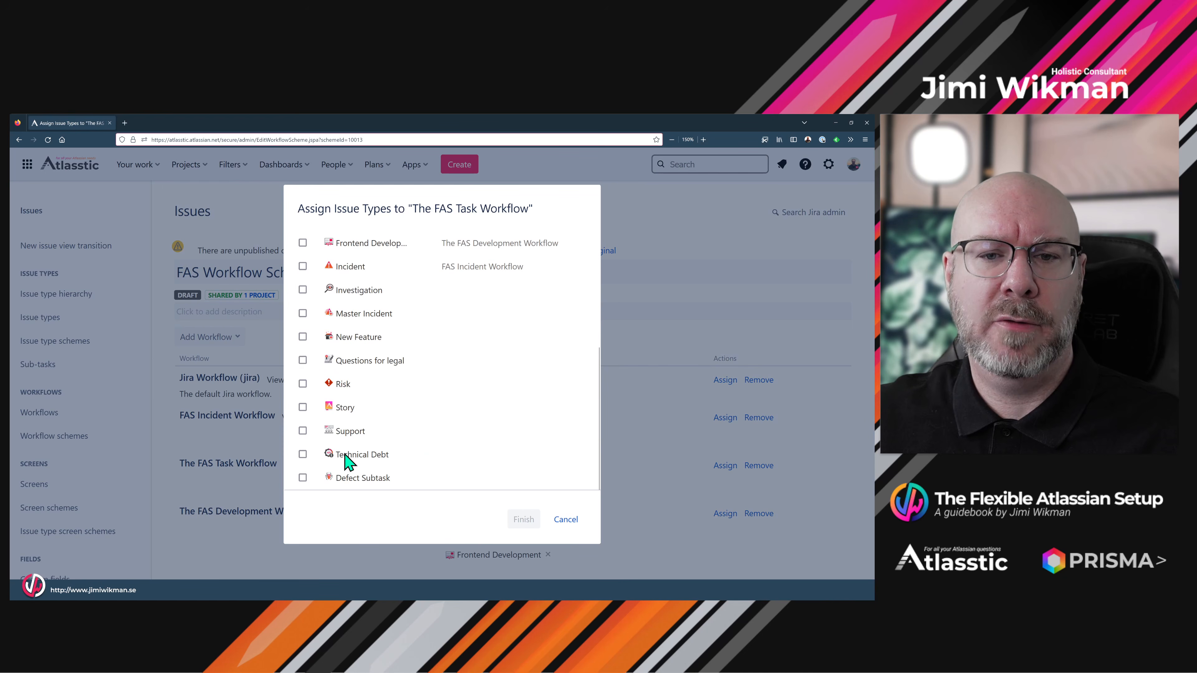
{"action": "left_click", "coordinate": [303, 454]}
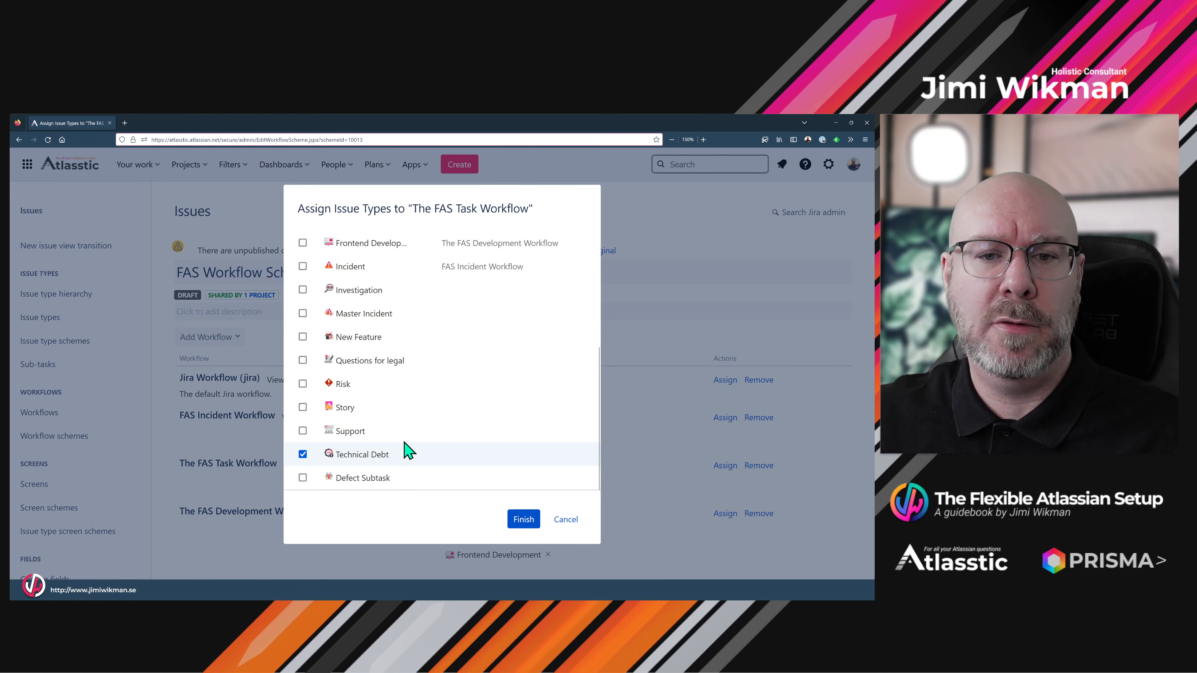
{"action": "scroll", "coordinate": [374, 414], "scroll_direction": "up", "scroll_amount": 3}
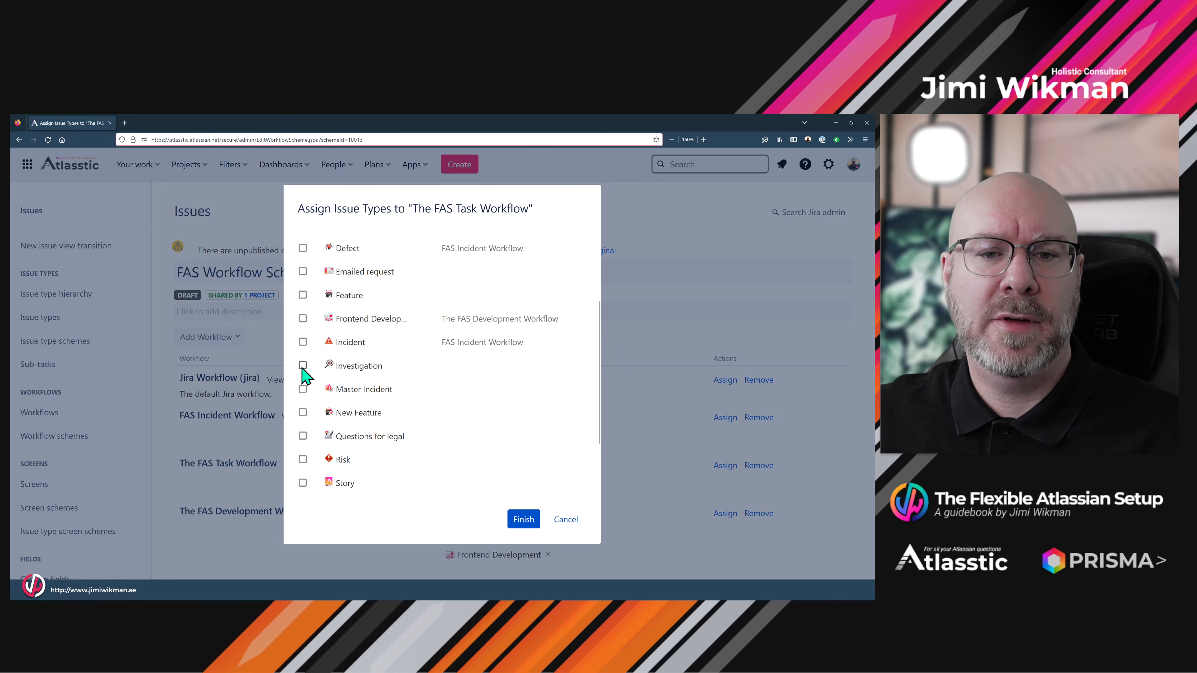
{"action": "left_click", "coordinate": [302, 366]}
{"action": "scroll", "coordinate": [420, 424], "scroll_direction": "up", "scroll_amount": 2}
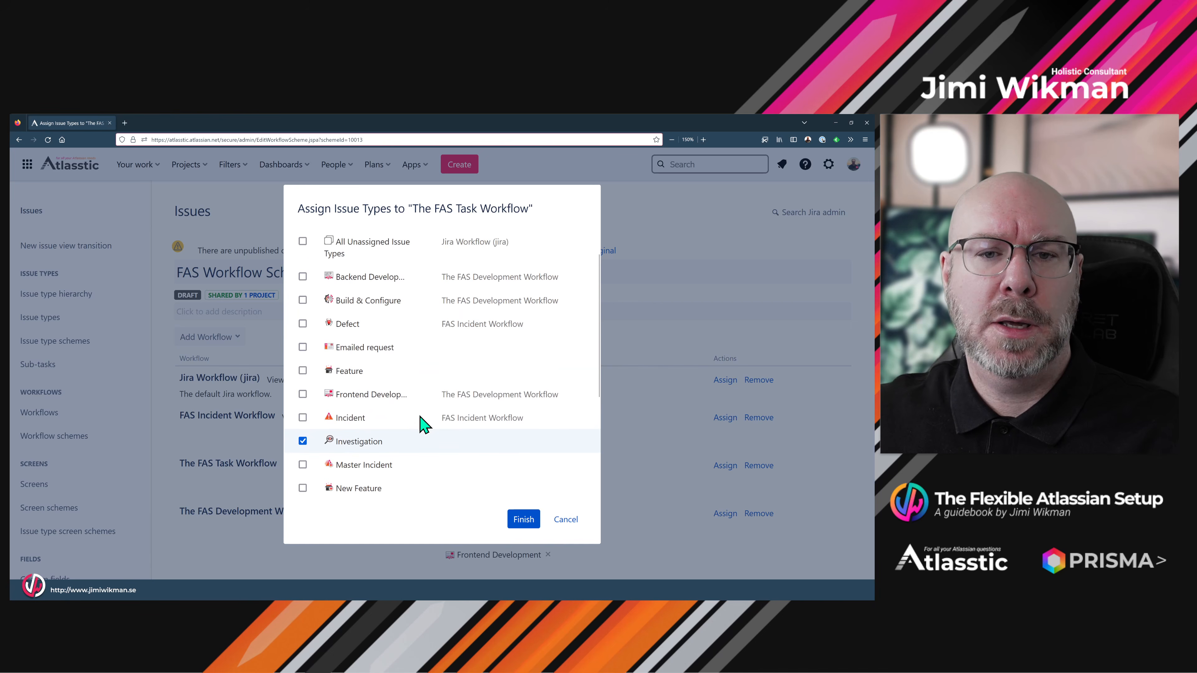
{"action": "scroll", "coordinate": [411, 422], "scroll_direction": "up", "scroll_amount": 1}
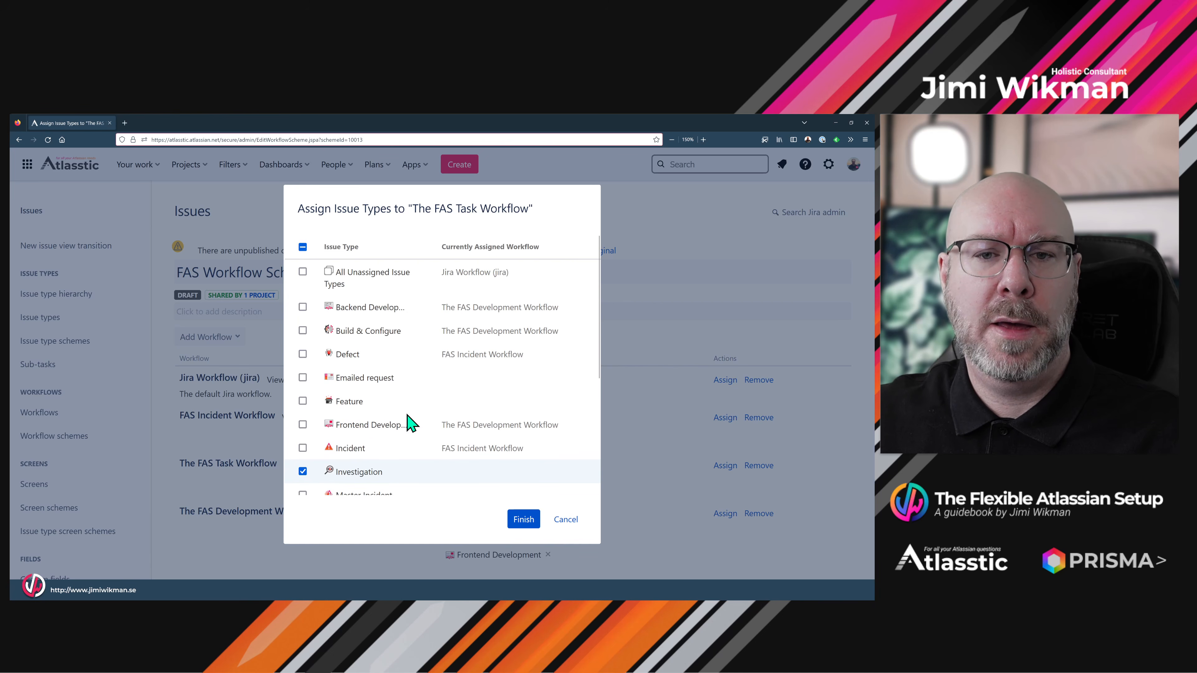
{"action": "scroll", "coordinate": [411, 423], "scroll_direction": "down", "scroll_amount": 5}
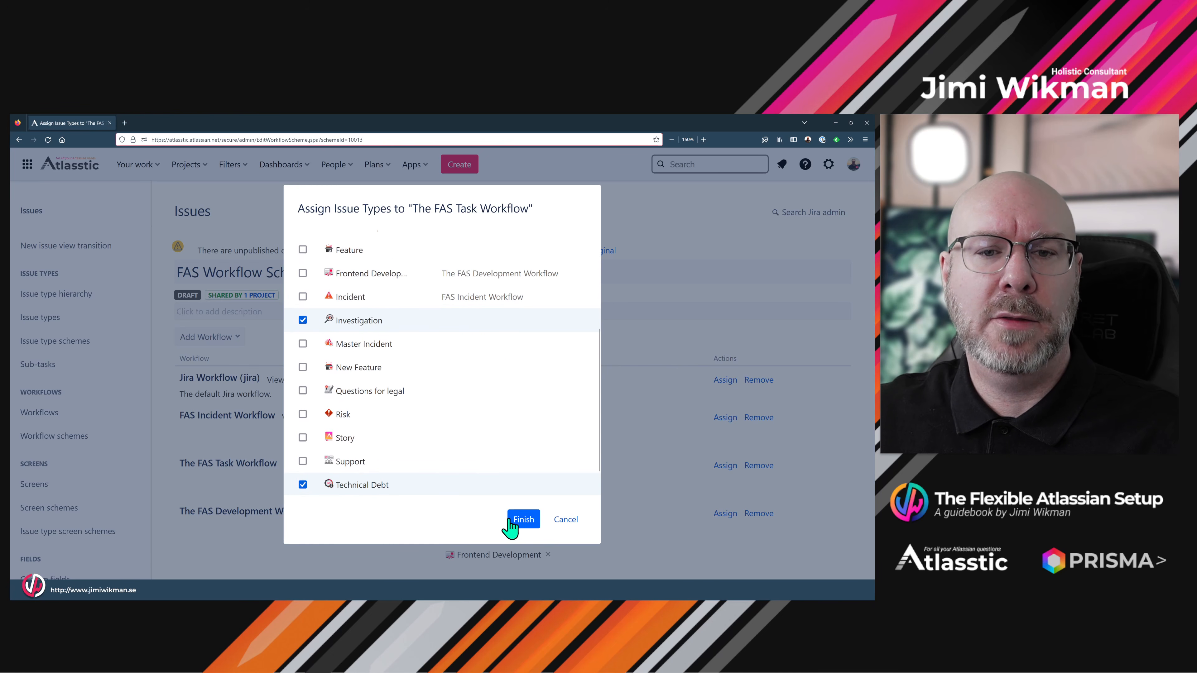
{"action": "left_click", "coordinate": [525, 522]}
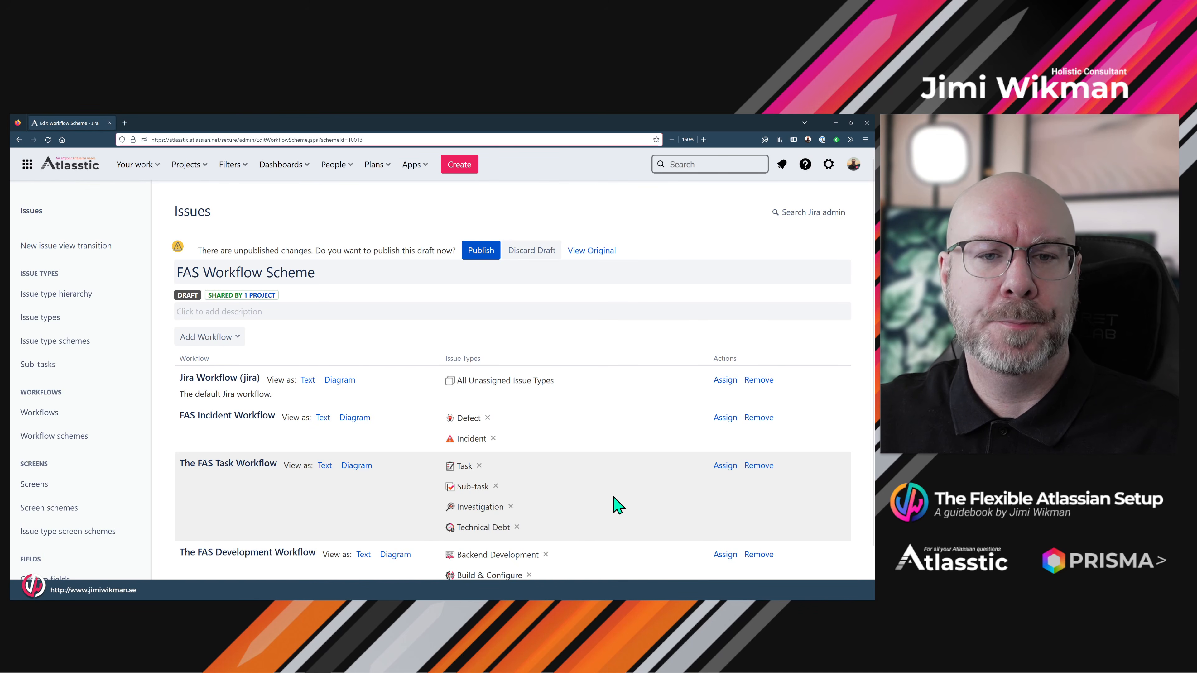
{"action": "scroll", "coordinate": [626, 500], "scroll_direction": "down", "scroll_amount": 1}
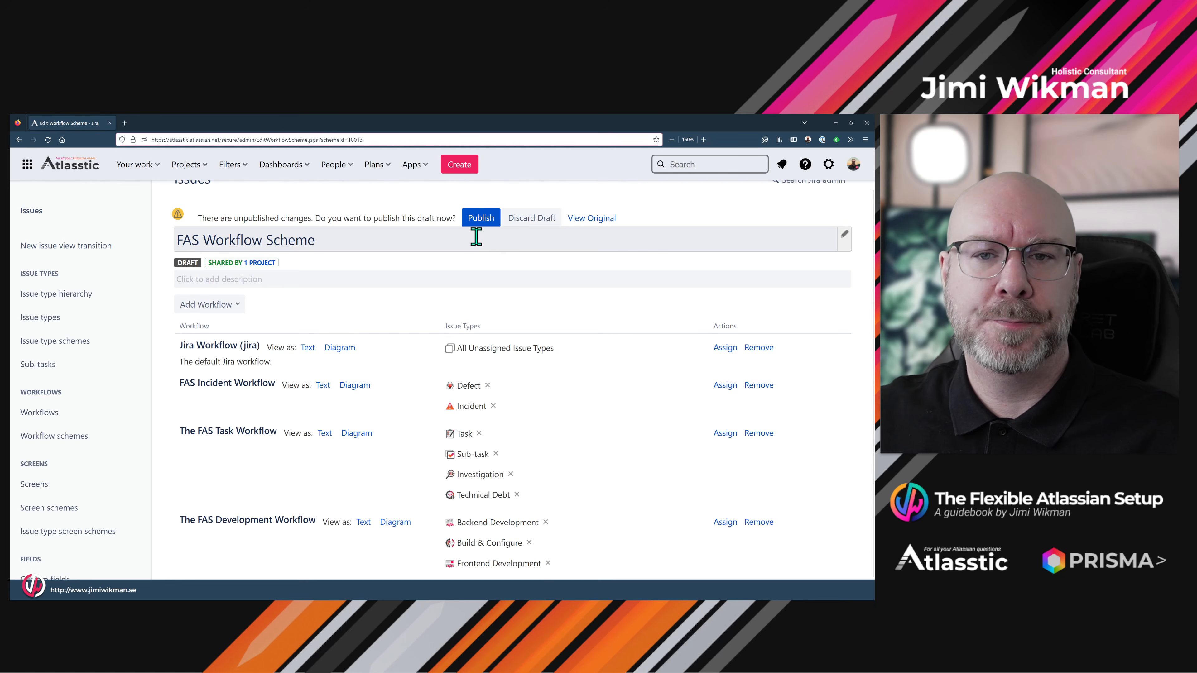
- Publish the FAS Workflow Scheme draft, accepting the status migration and acknowledging completion
{"action": "left_click", "coordinate": [482, 218]}
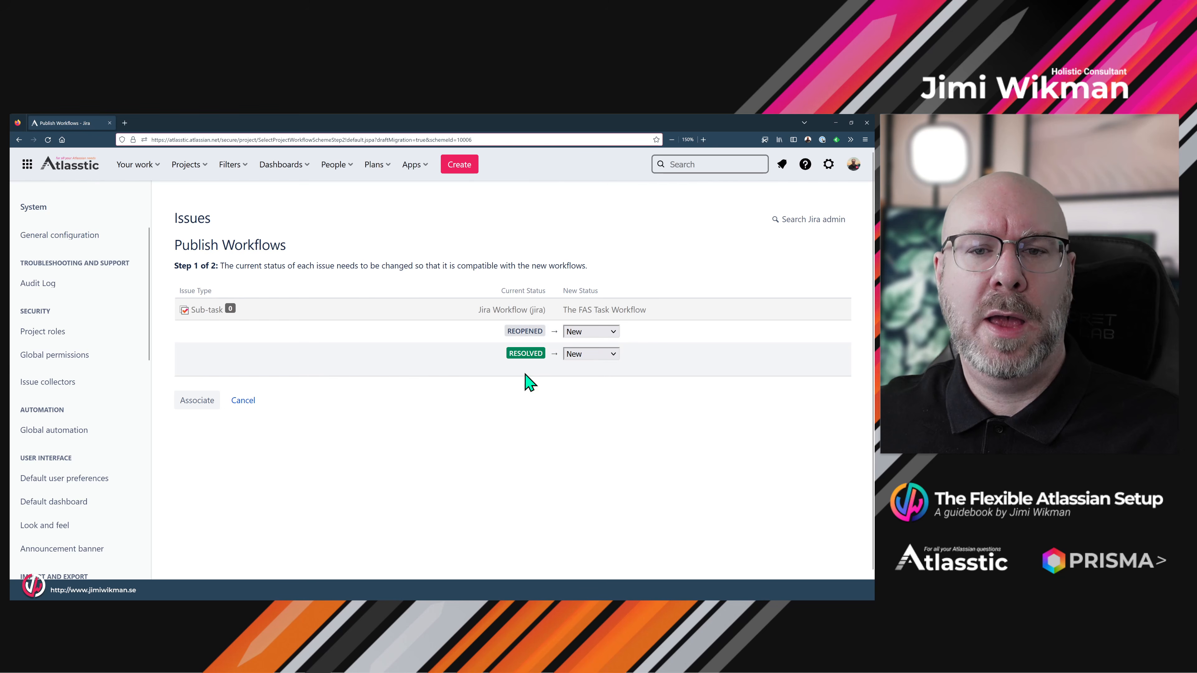
{"action": "left_click", "coordinate": [198, 404]}
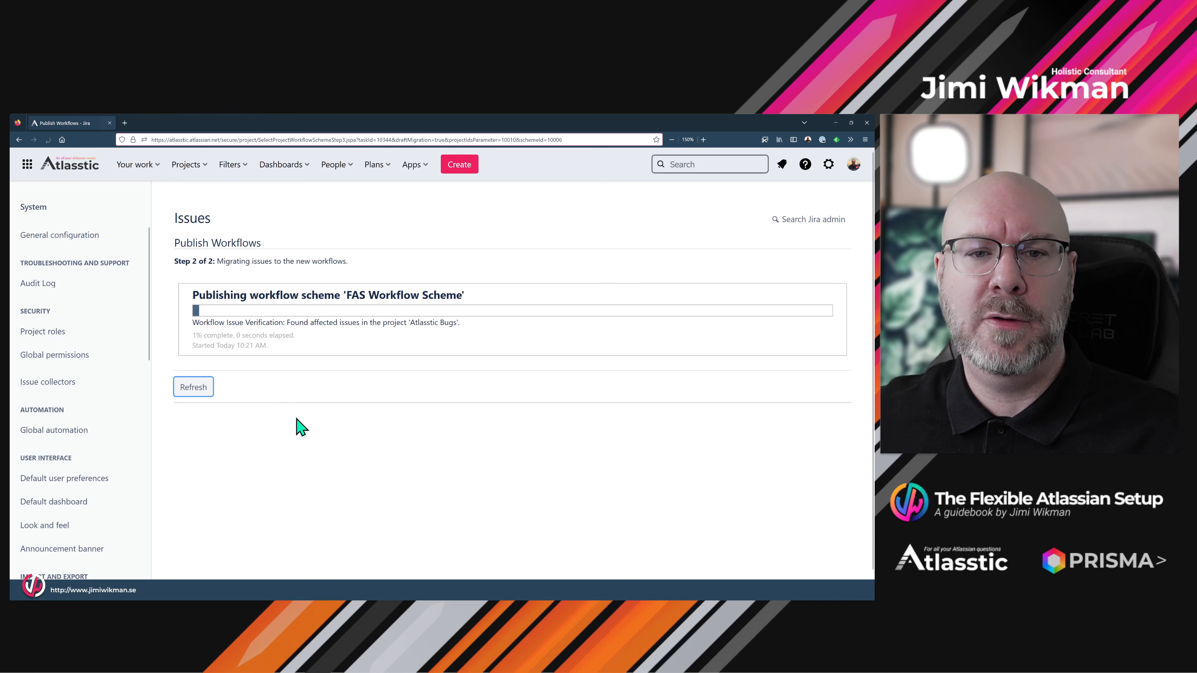
{"action": "left_click", "coordinate": [194, 390]}
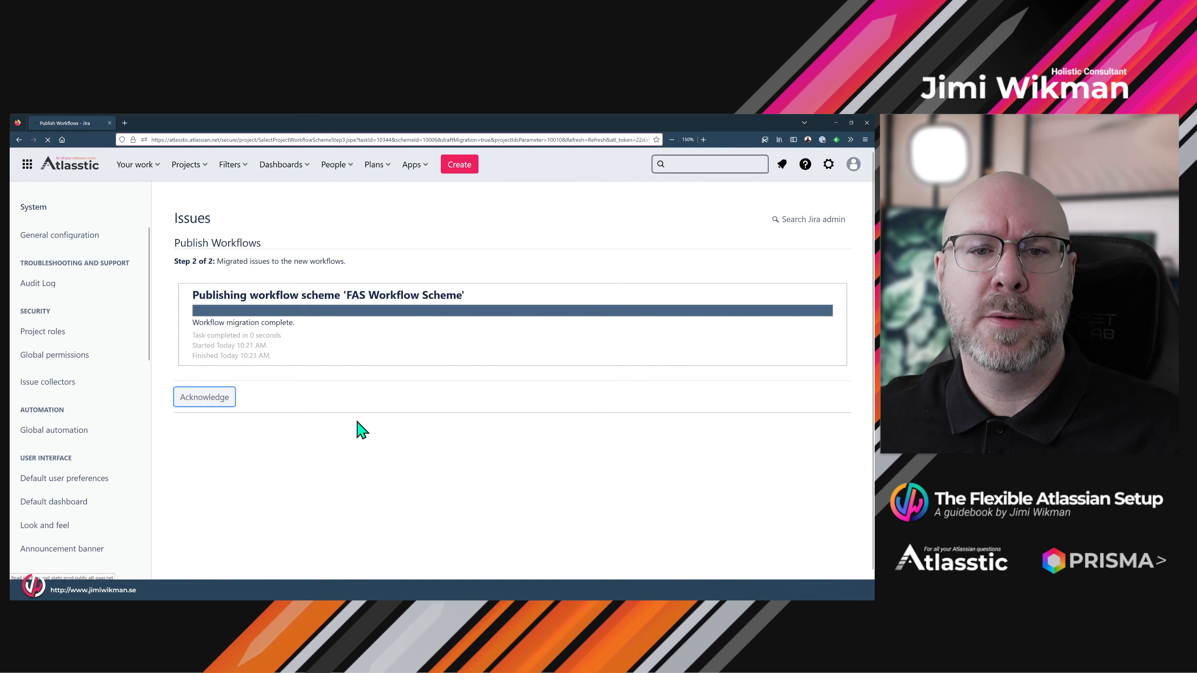
{"action": "left_click", "coordinate": [213, 399]}
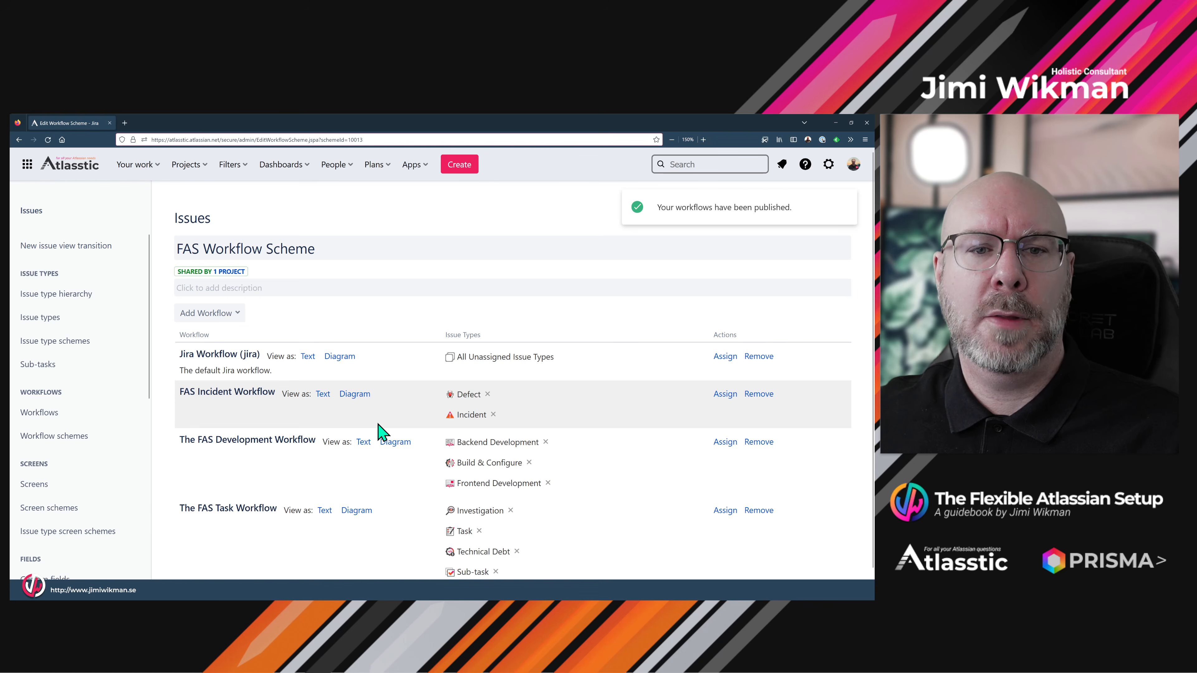
{"action": "scroll", "coordinate": [382, 424], "scroll_direction": "down", "scroll_amount": 1}
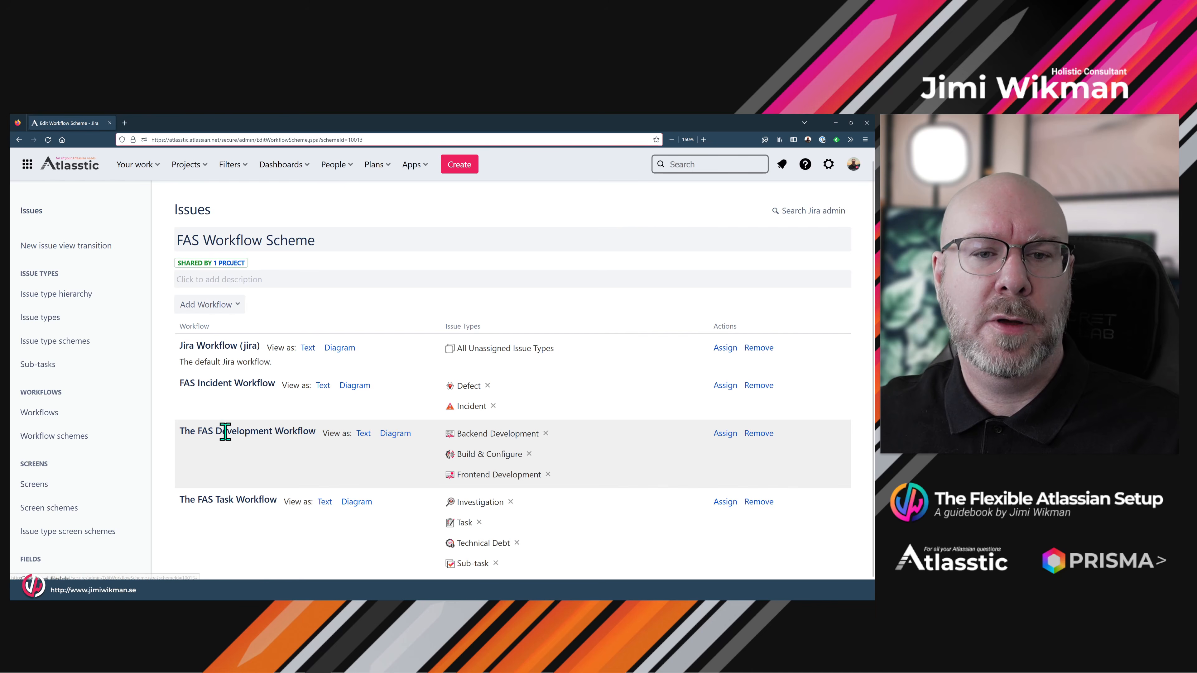
- Glance at The FAS Development Workflow diagram, then return to the full workflows list
{"action": "left_click", "coordinate": [394, 434]}
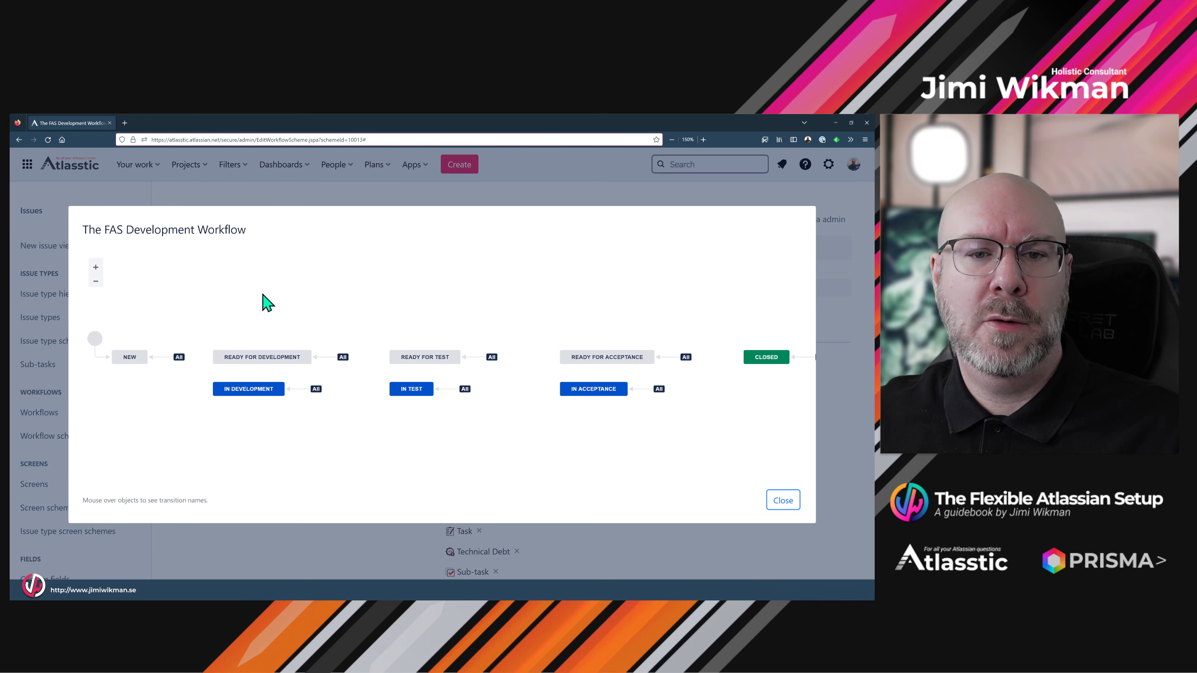
{"action": "left_click", "coordinate": [782, 500]}
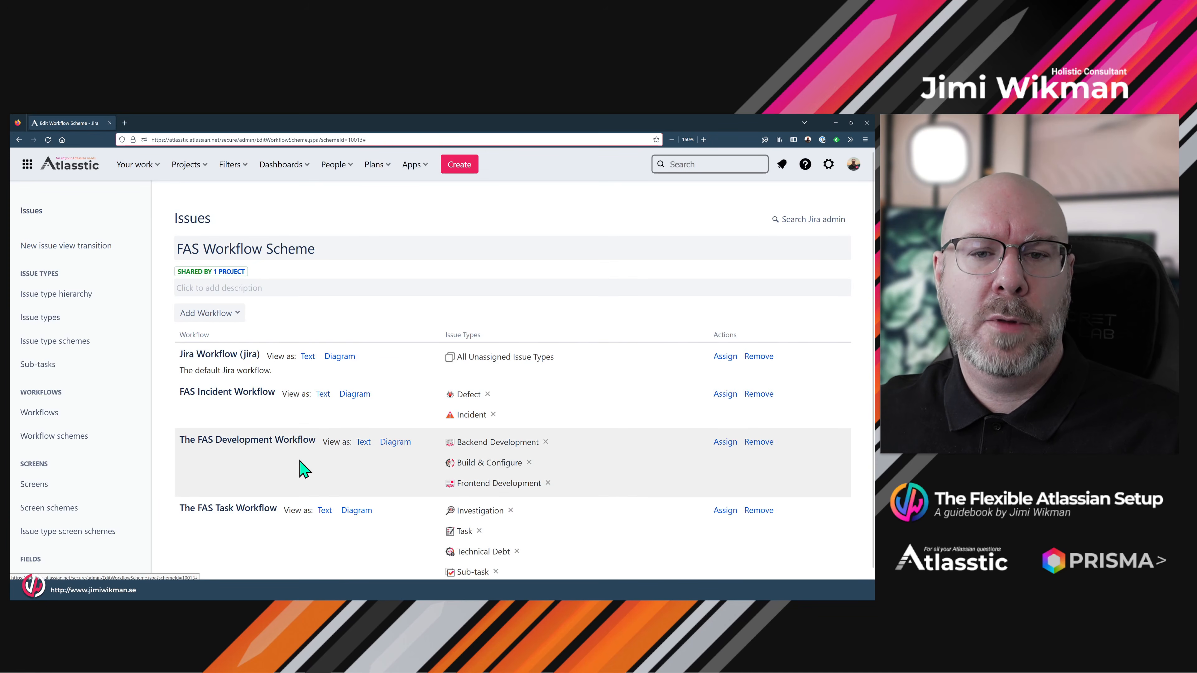
{"action": "left_click", "coordinate": [70, 415]}
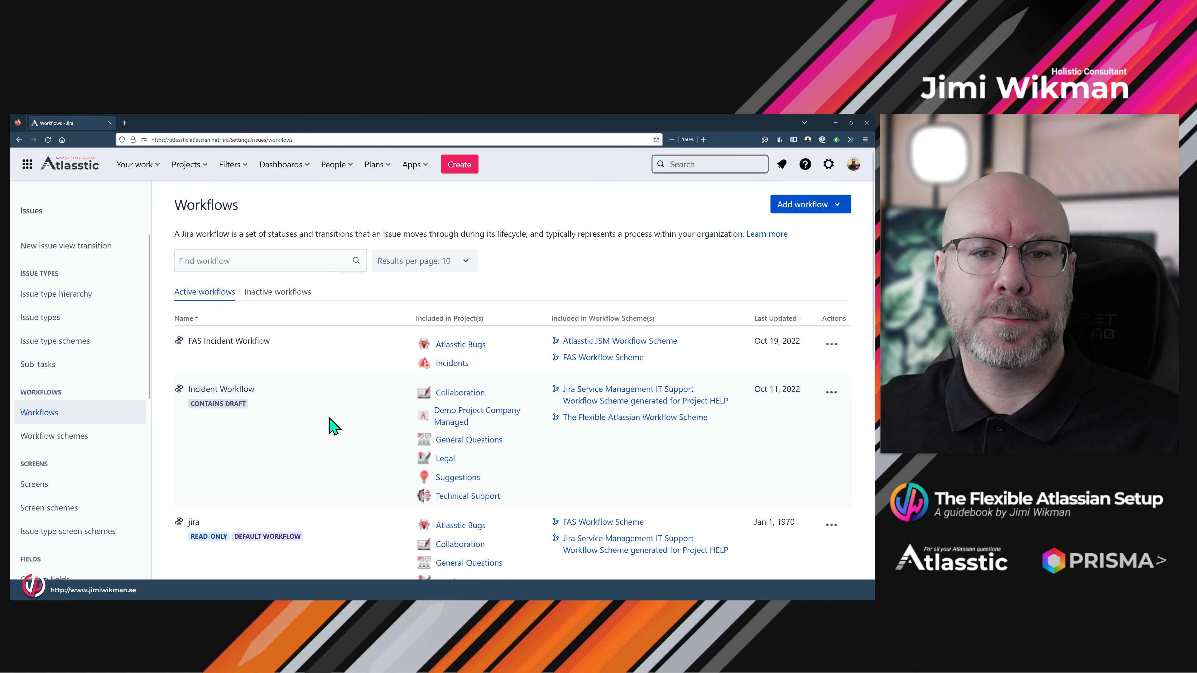
{"action": "scroll", "coordinate": [330, 429], "scroll_direction": "down", "scroll_amount": 10}
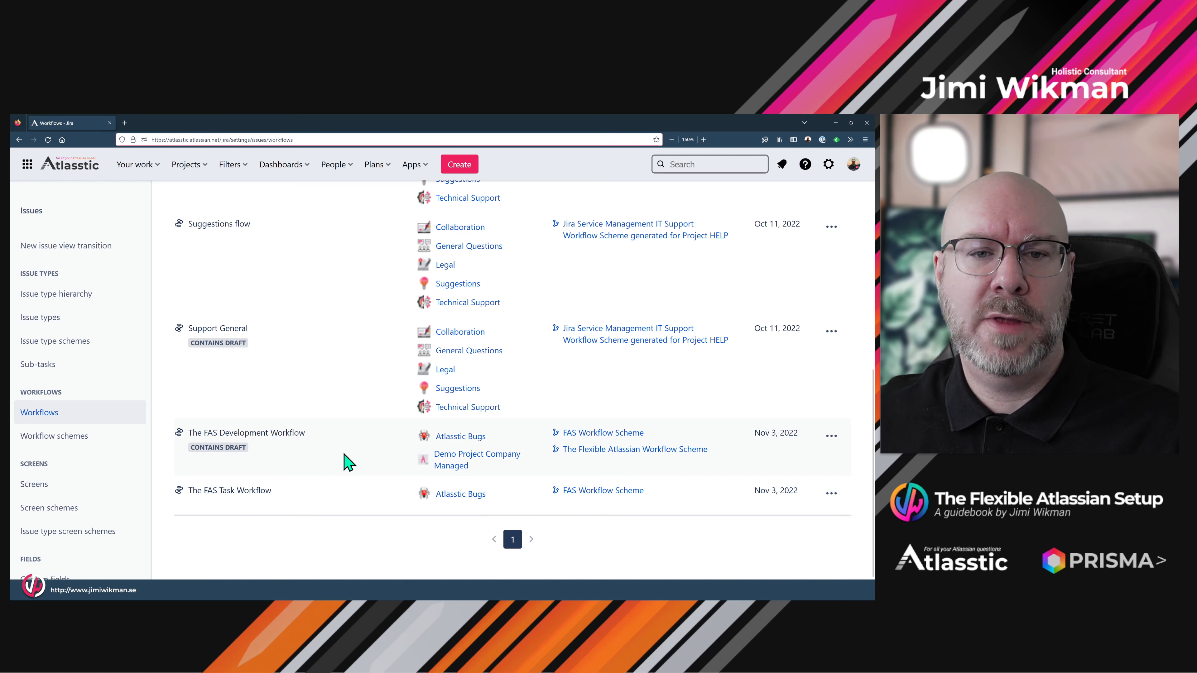
- Open the FAS Development Workflow draft for editing
{"action": "left_click", "coordinate": [830, 438]}
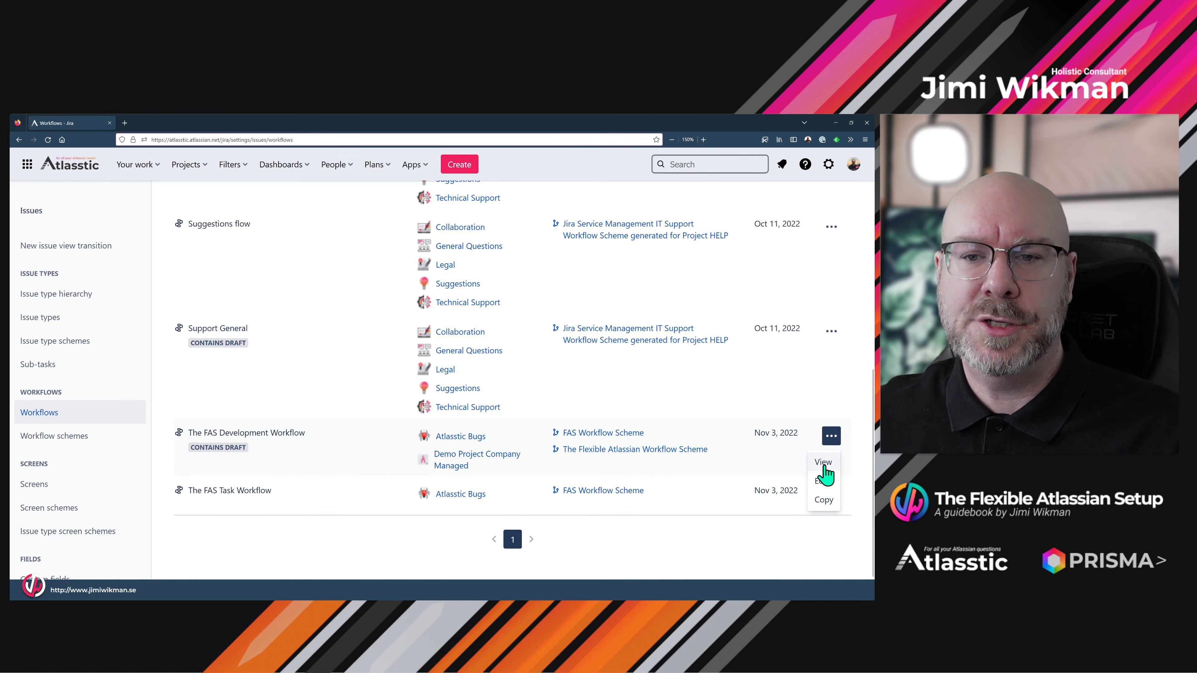
{"action": "left_click", "coordinate": [467, 467]}
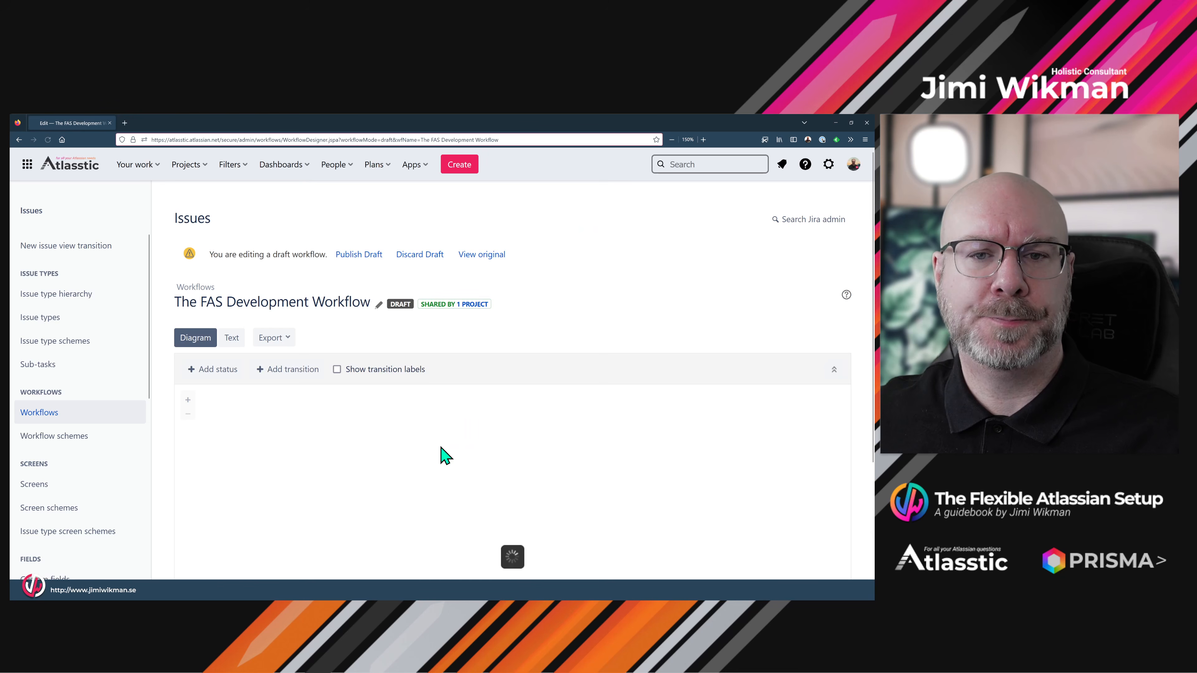
{"action": "scroll", "coordinate": [436, 439], "scroll_direction": "down", "scroll_amount": 1}
{"action": "scroll", "coordinate": [438, 439], "scroll_direction": "down", "scroll_amount": 2}
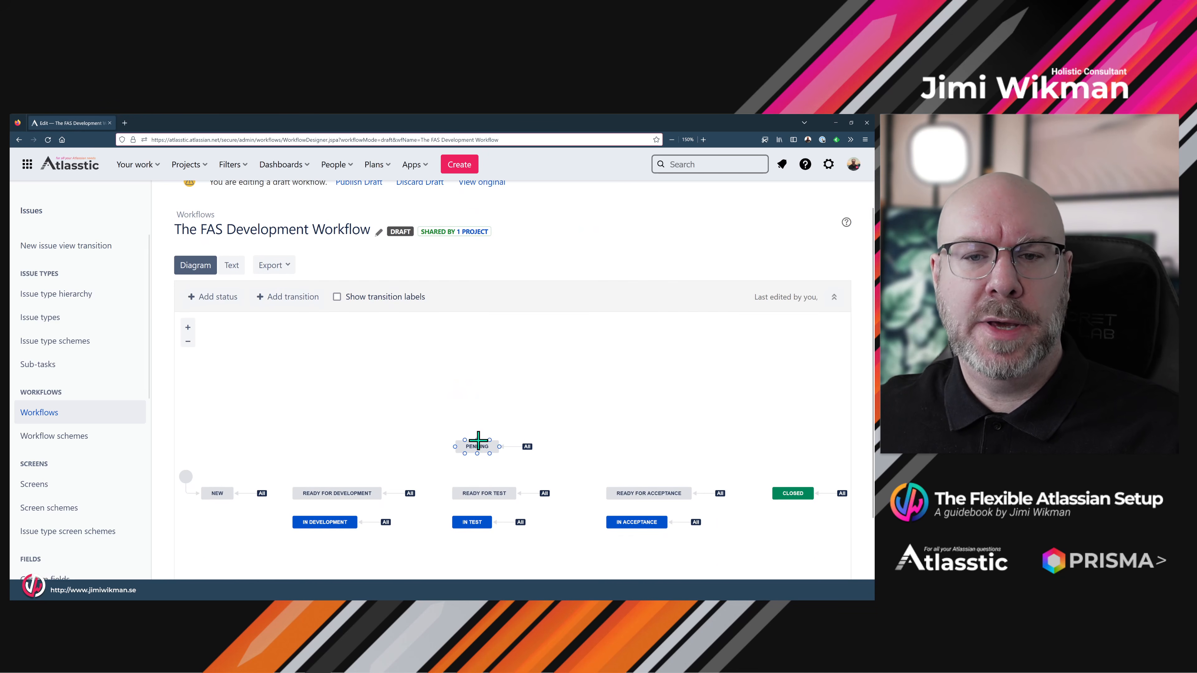
{"action": "scroll", "coordinate": [471, 415], "scroll_direction": "up", "scroll_amount": 3}
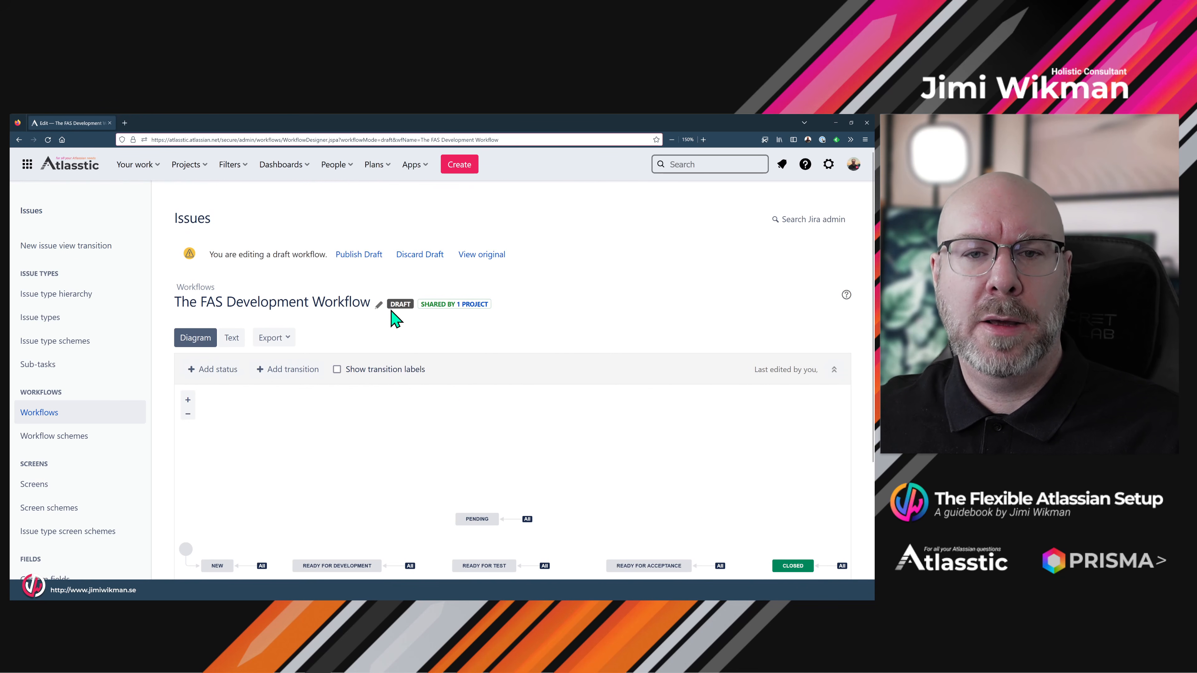
- Publish the draft with no backup copy, then go to the Demo Project Company Managed project
{"action": "left_click", "coordinate": [371, 258]}
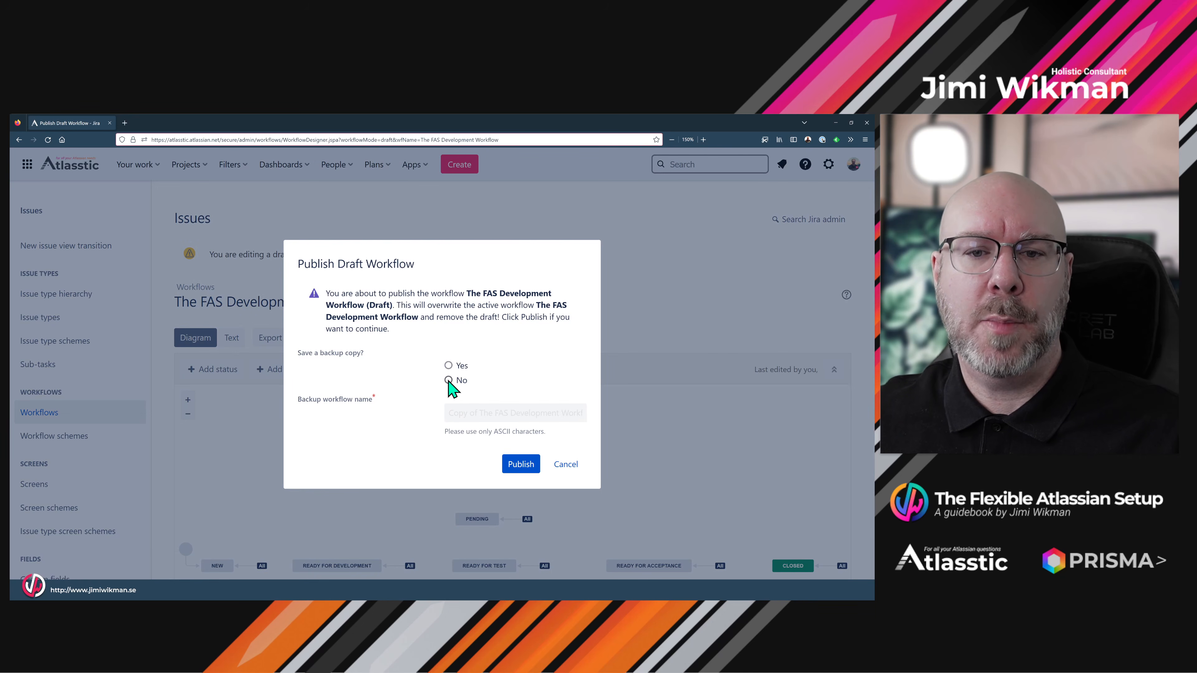
{"action": "left_click", "coordinate": [448, 381]}
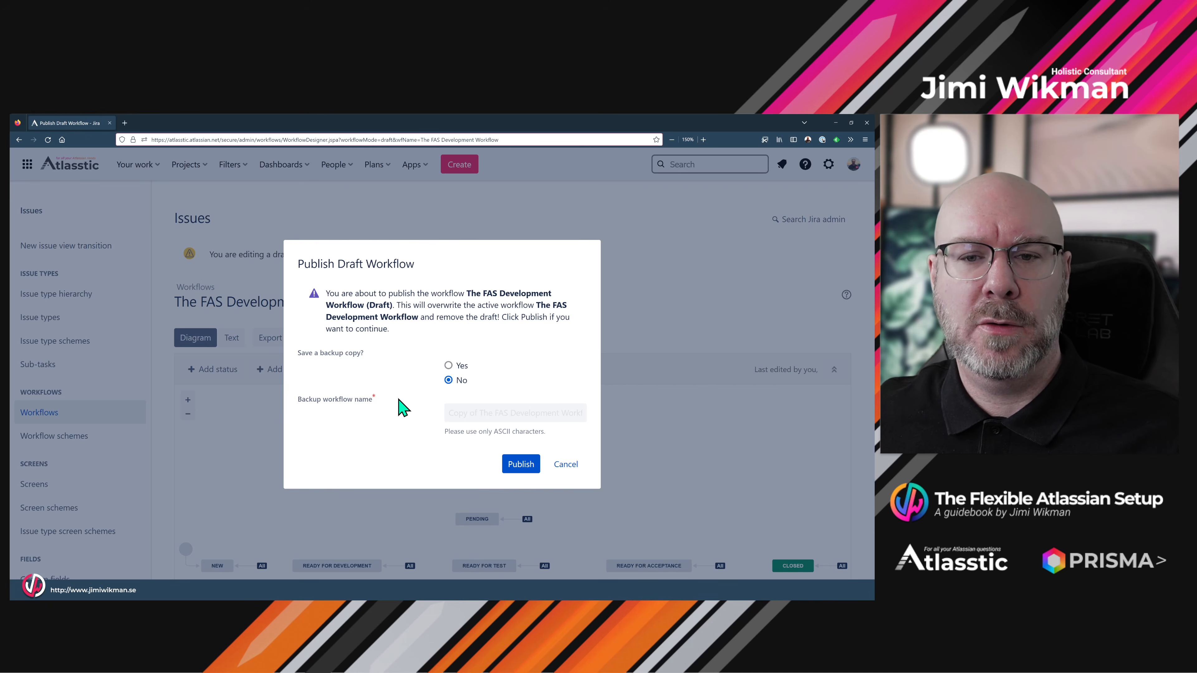
{"action": "left_click", "coordinate": [448, 365]}
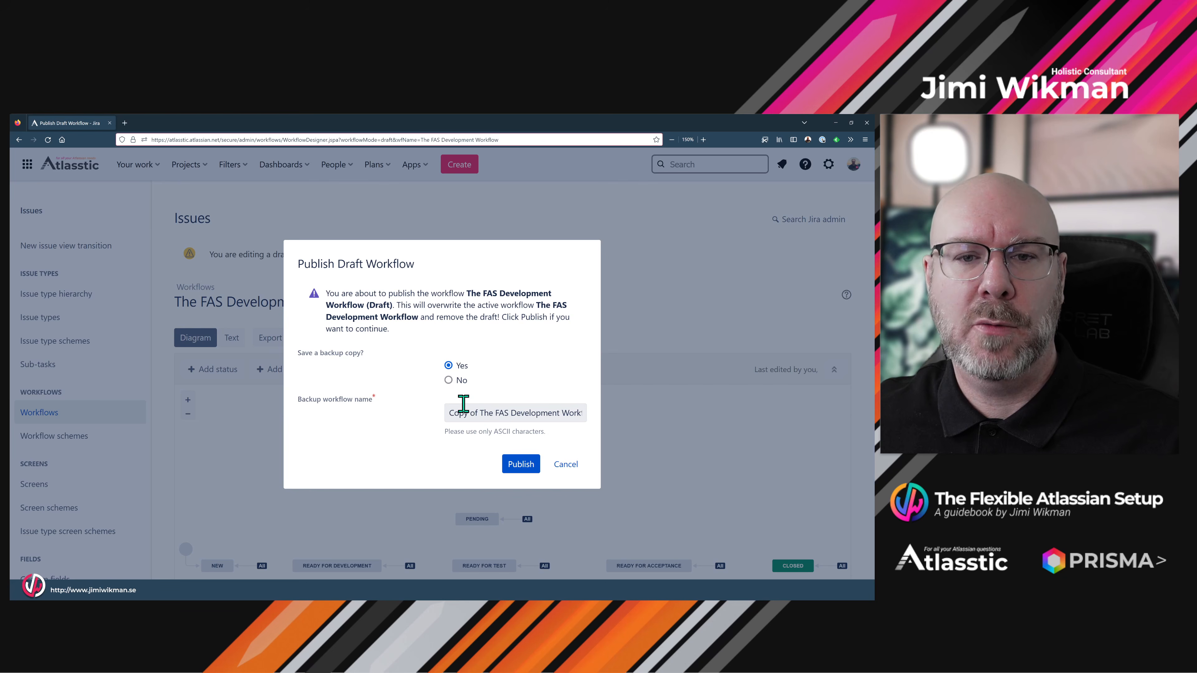
{"action": "left_click", "coordinate": [448, 380]}
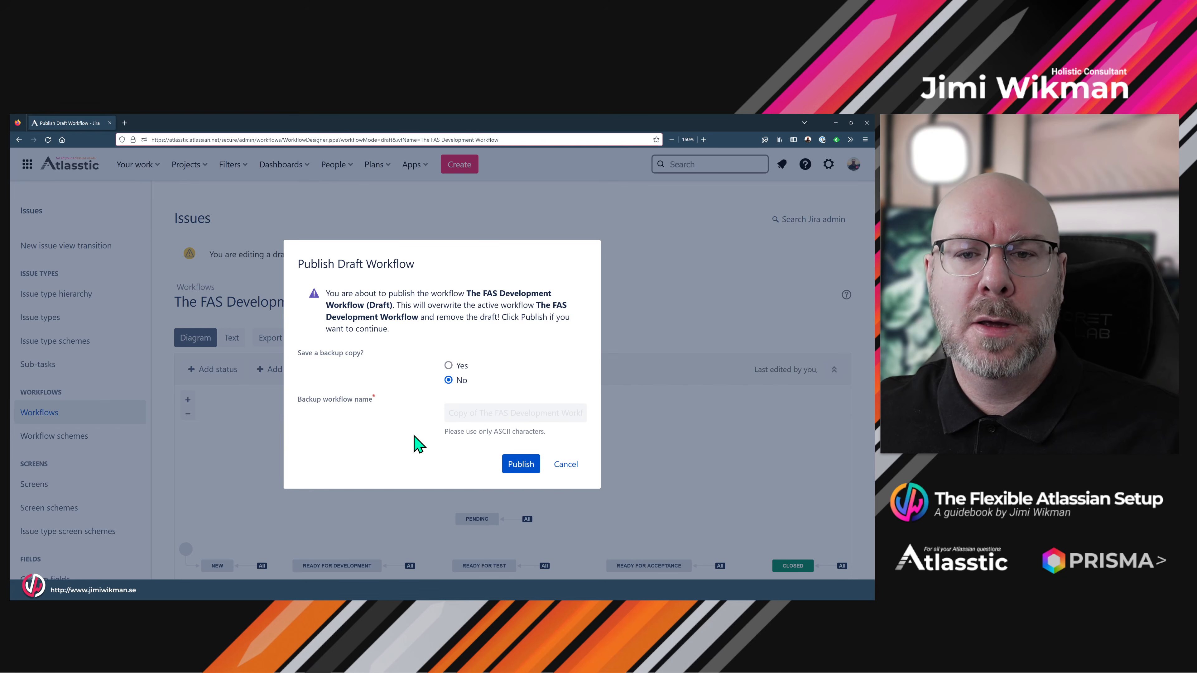
{"action": "left_click", "coordinate": [520, 465]}
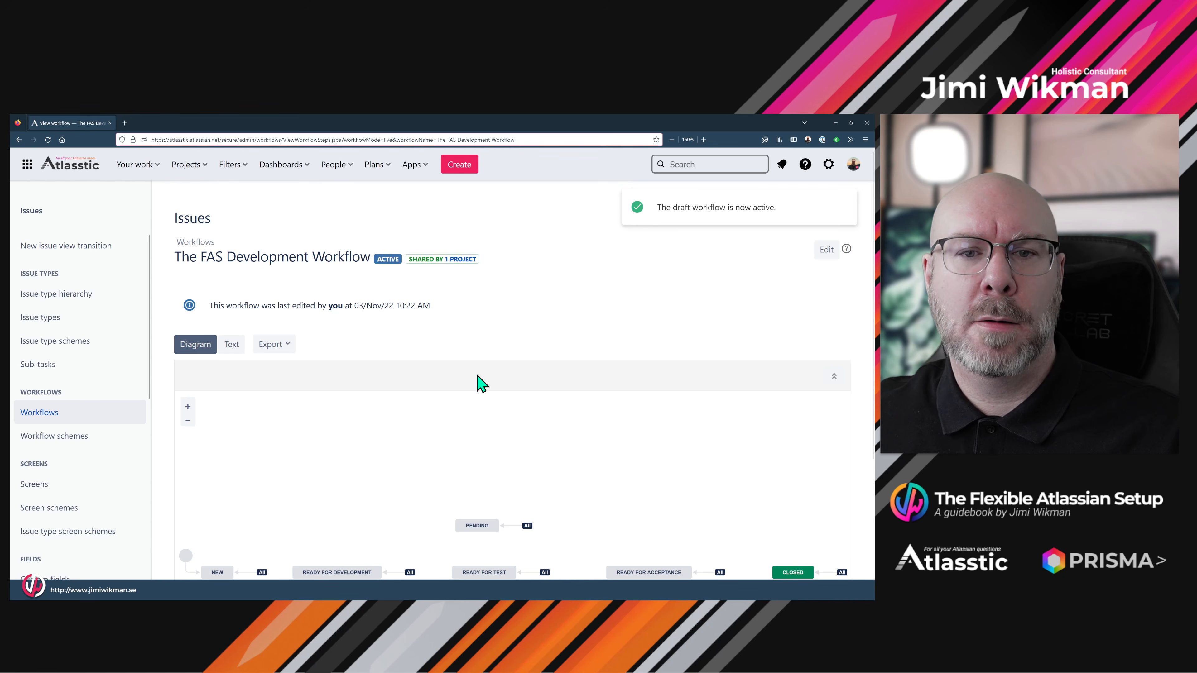
{"action": "left_click", "coordinate": [189, 166]}
{"action": "left_click", "coordinate": [214, 220]}
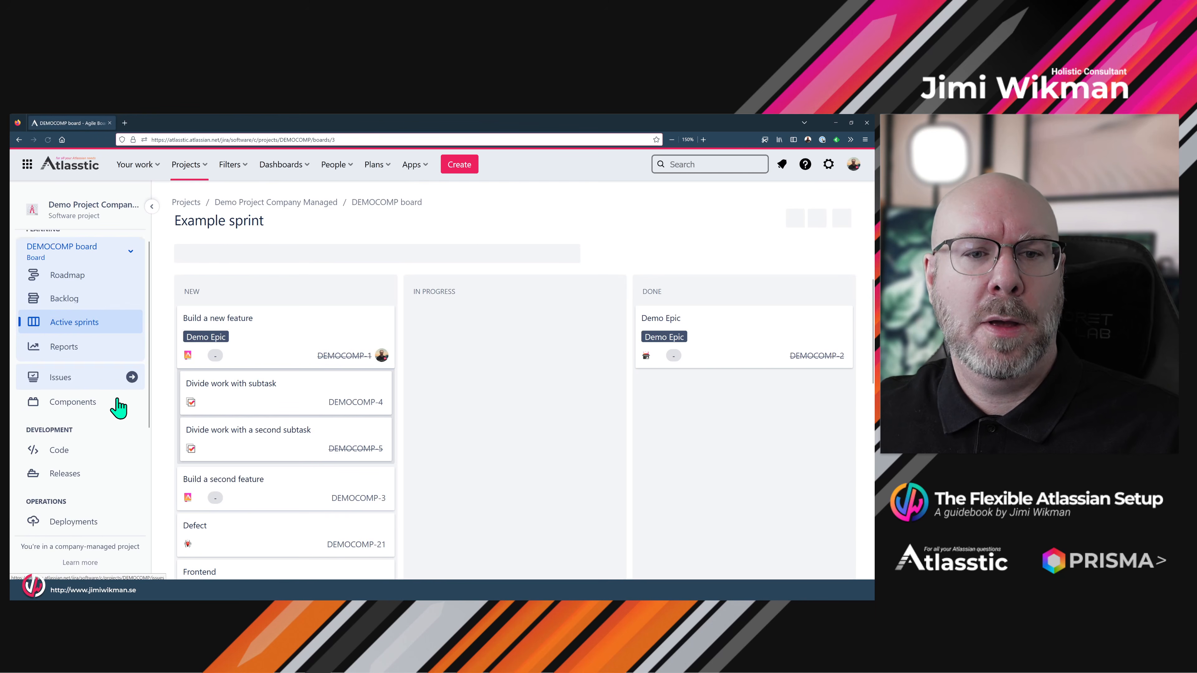
- Open the Demo Project Company Managed project settings and view its Summary page
{"action": "scroll", "coordinate": [84, 509], "scroll_direction": "down", "scroll_amount": 3}
{"action": "left_click", "coordinate": [75, 519]}
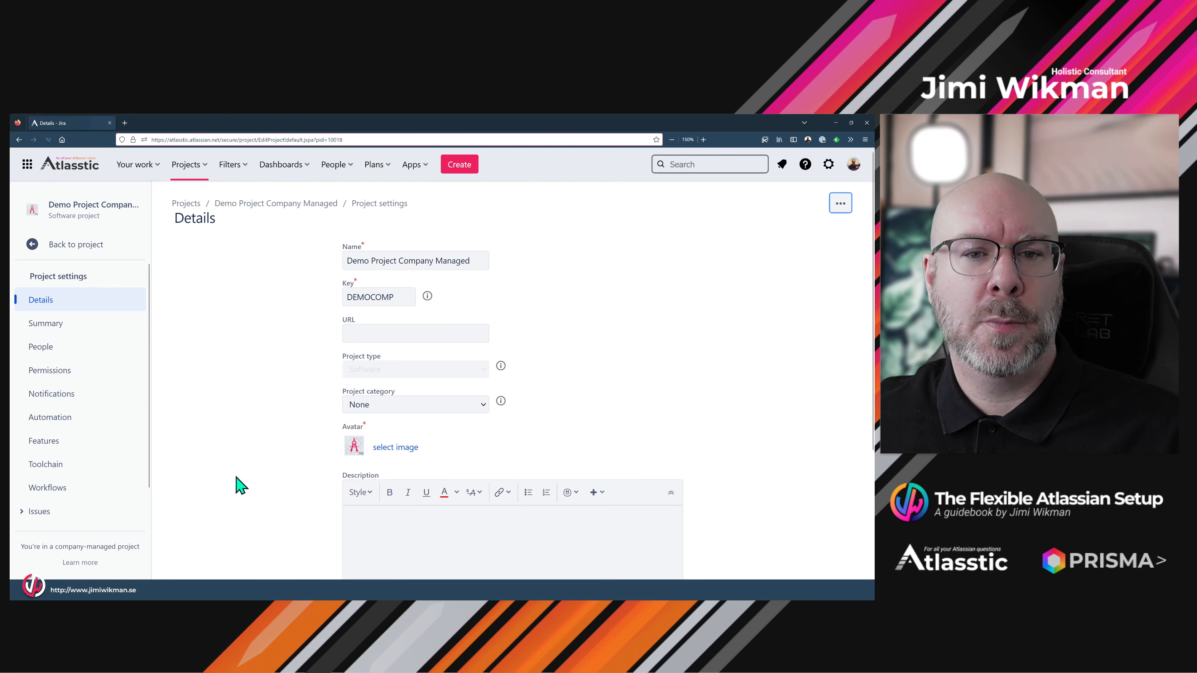
{"action": "left_click", "coordinate": [64, 332]}
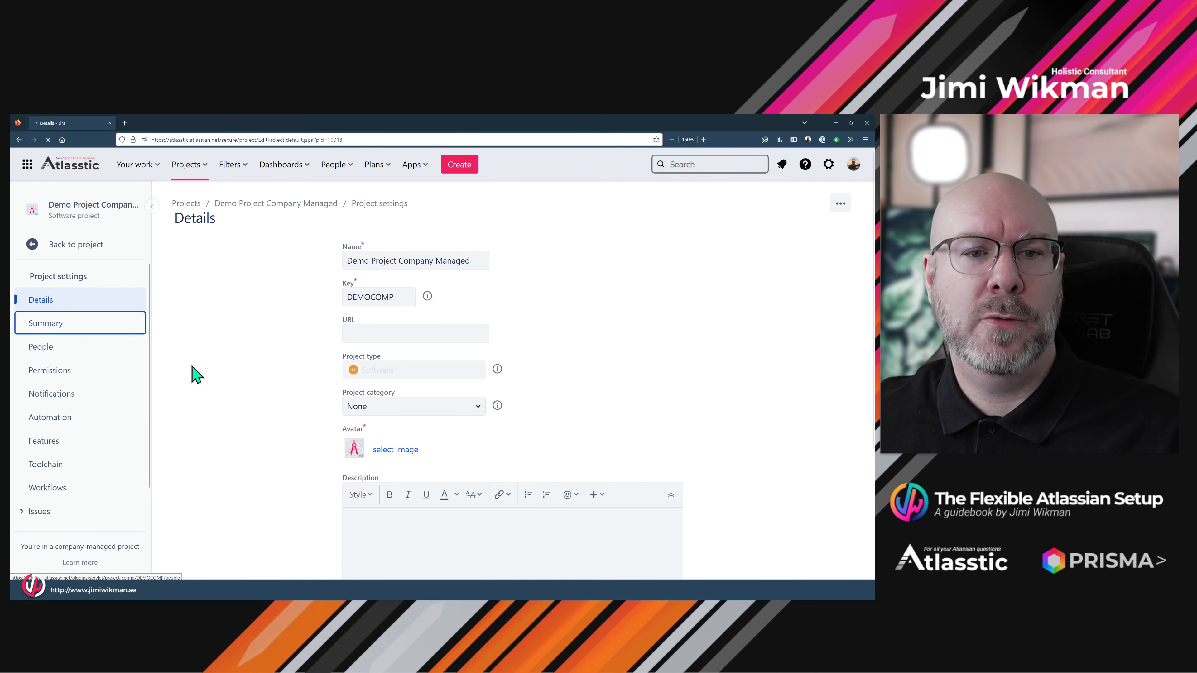